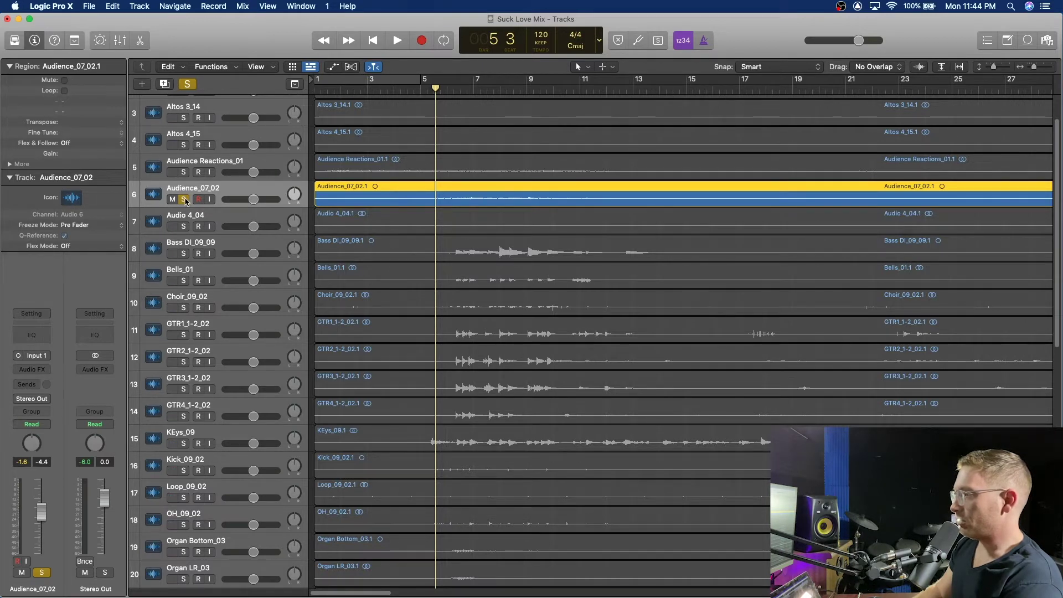
- Turn off solo on the Audience_07_02 track, play the full mix, reset the Stereo Out peak level and stop playback
left_click(185, 200)
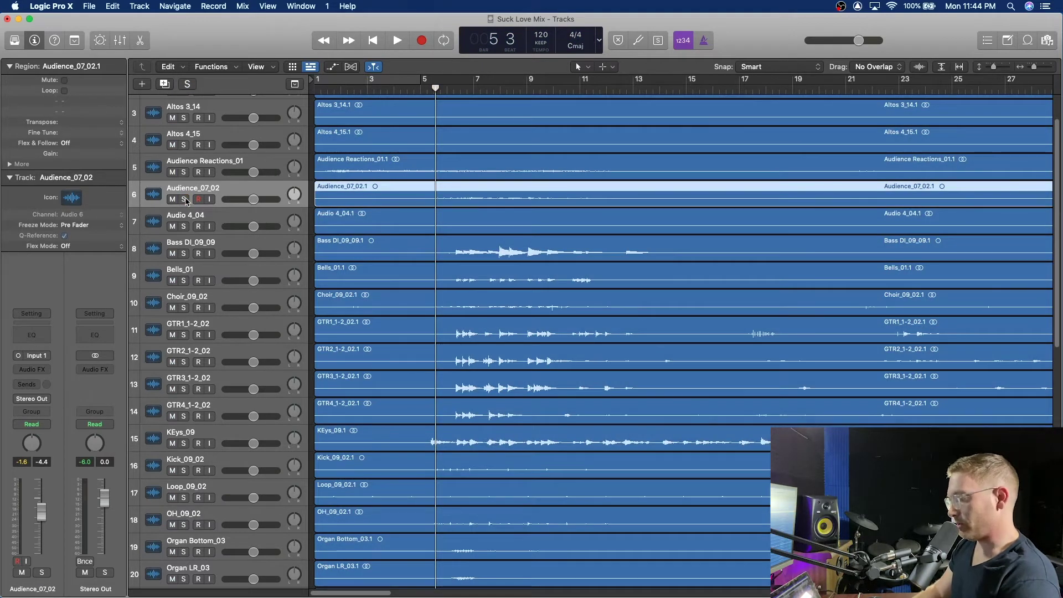
key("space")
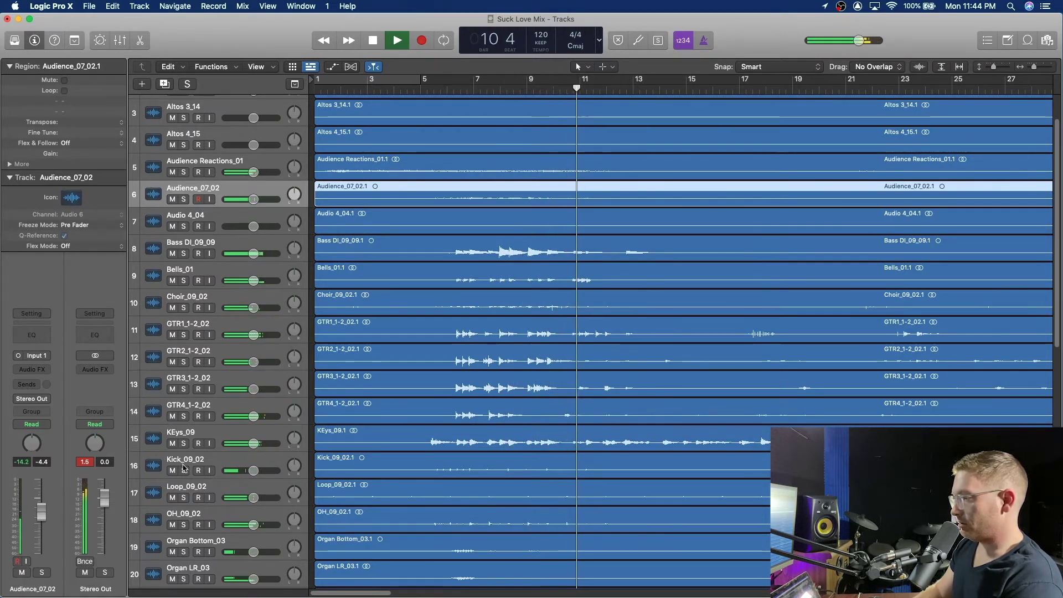
left_click(85, 463)
key("space")
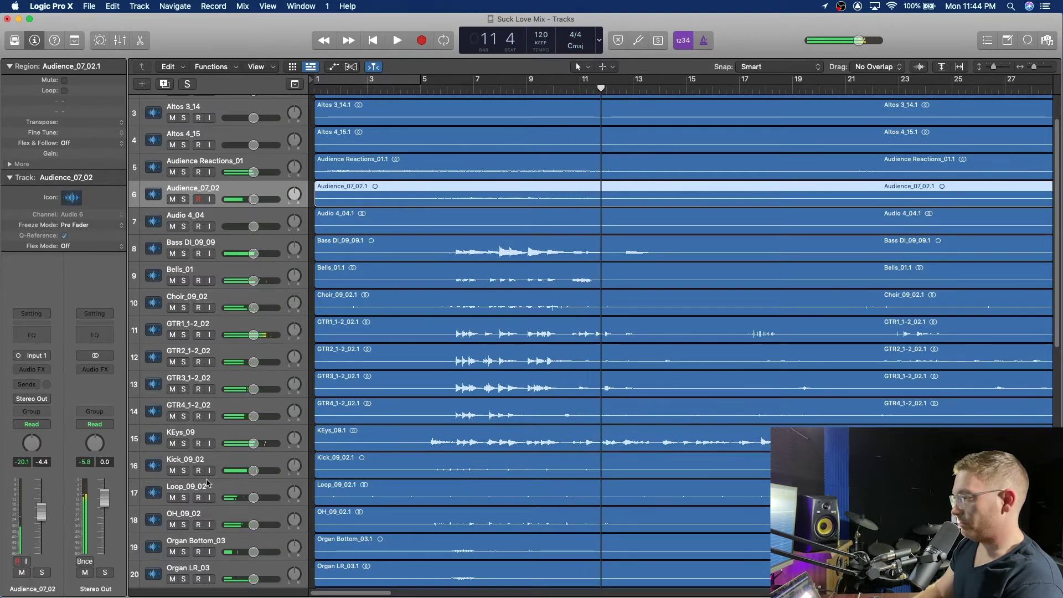
- Show the mixer below the tracks to view all channel strips, and hide it again
scroll(530, 300, "up", 3)
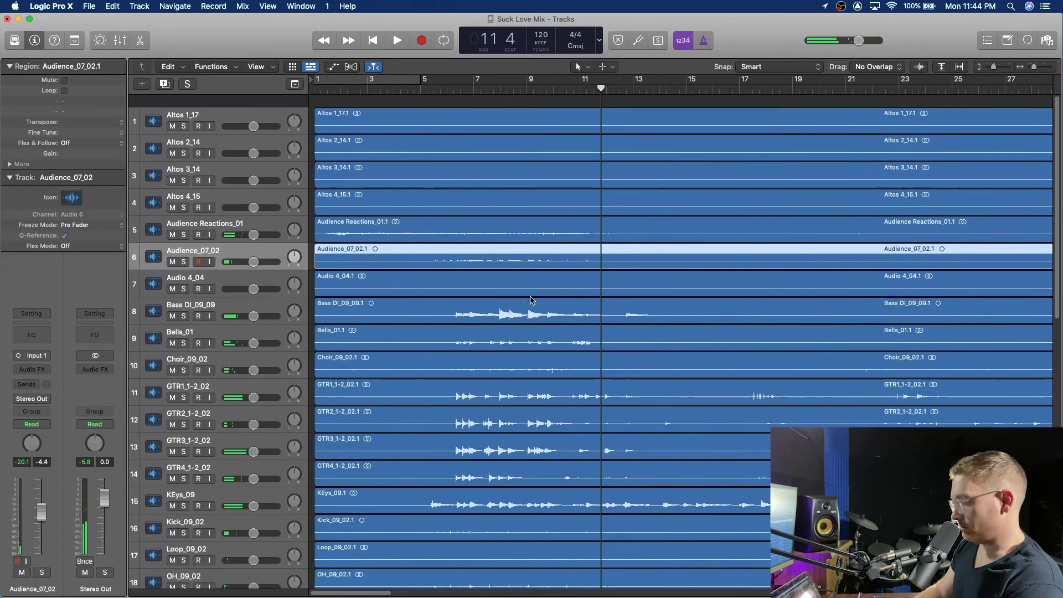
key("x")
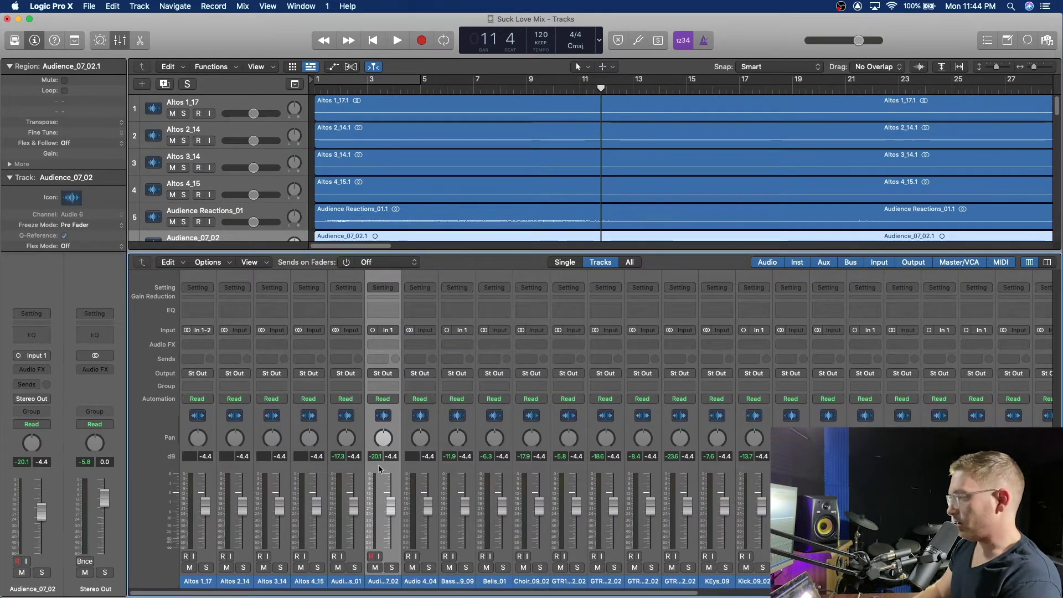
key("x")
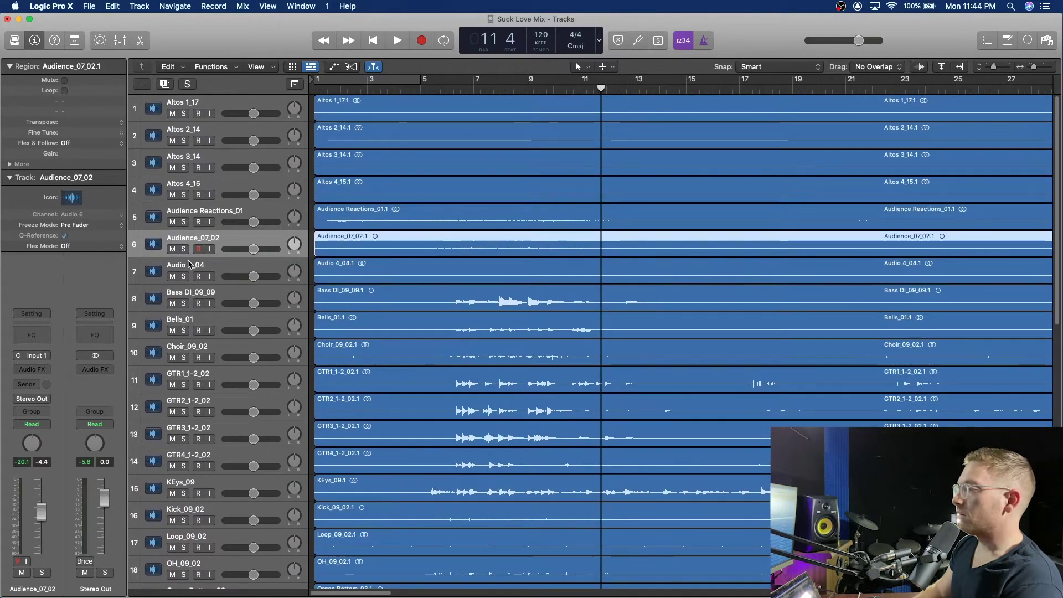
- Move the Kick_09_02 track to the top of the track list and place Loop_09_02 directly below it
scroll(212, 304, "up", 1)
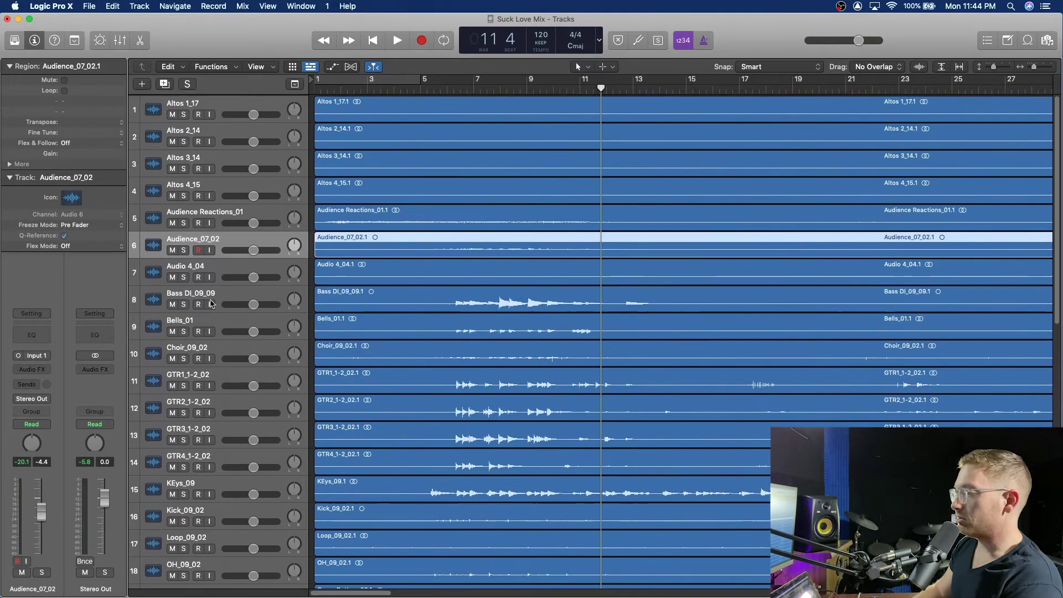
scroll(212, 303, "down", 10)
scroll(212, 303, "up", 5)
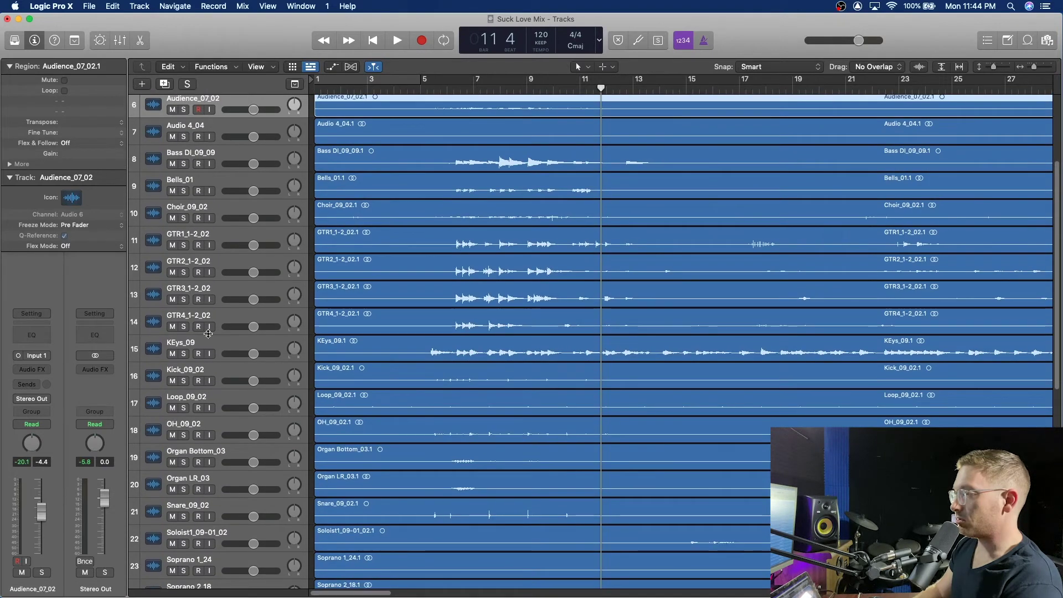
left_click(188, 373)
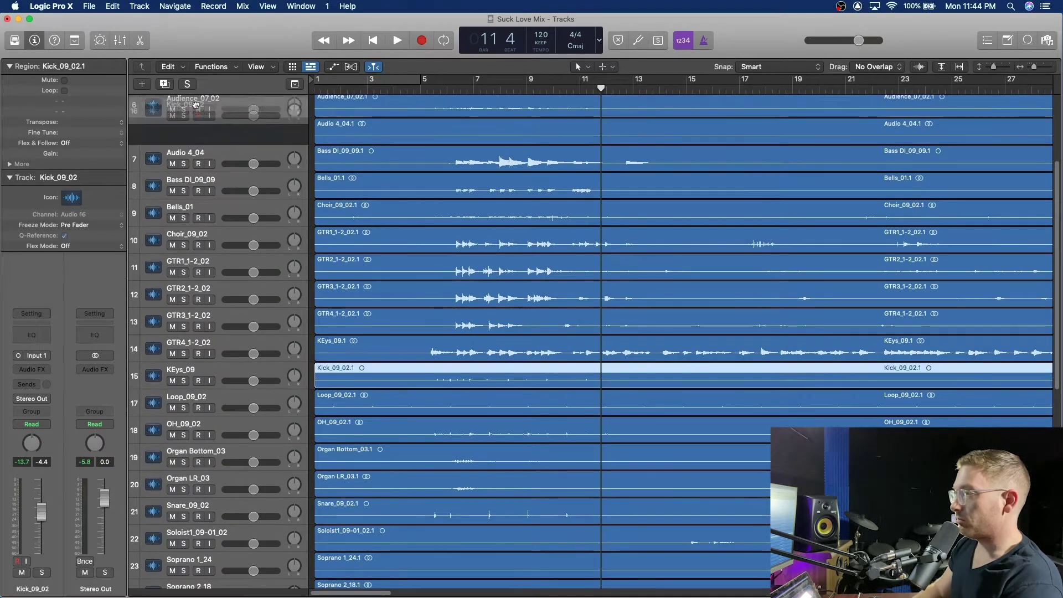
scroll(200, 332, "up", 5)
left_click_drag(206, 64, 207, 94)
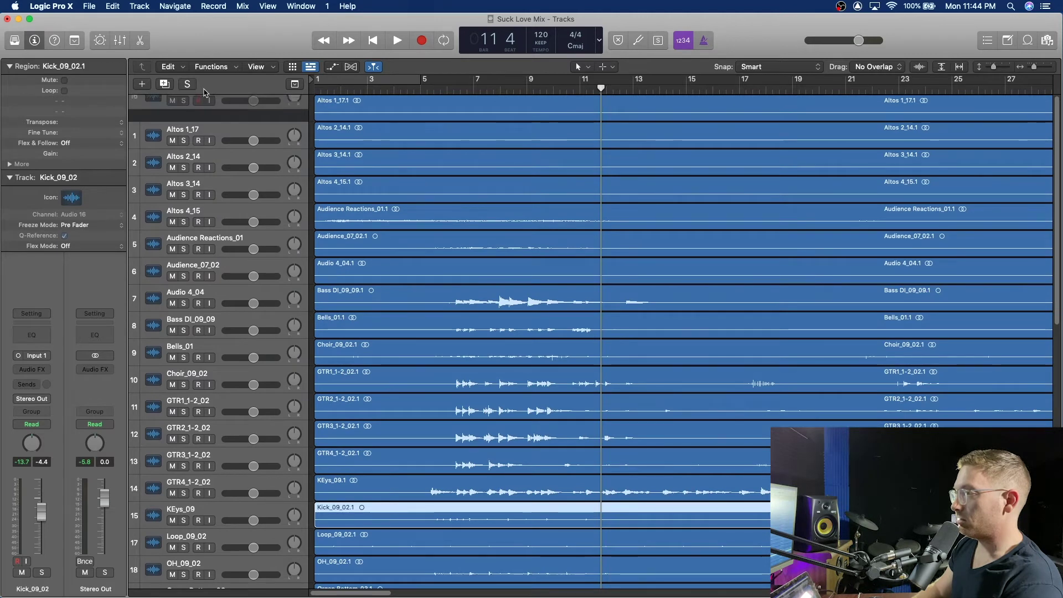
scroll(184, 368, "down", 5)
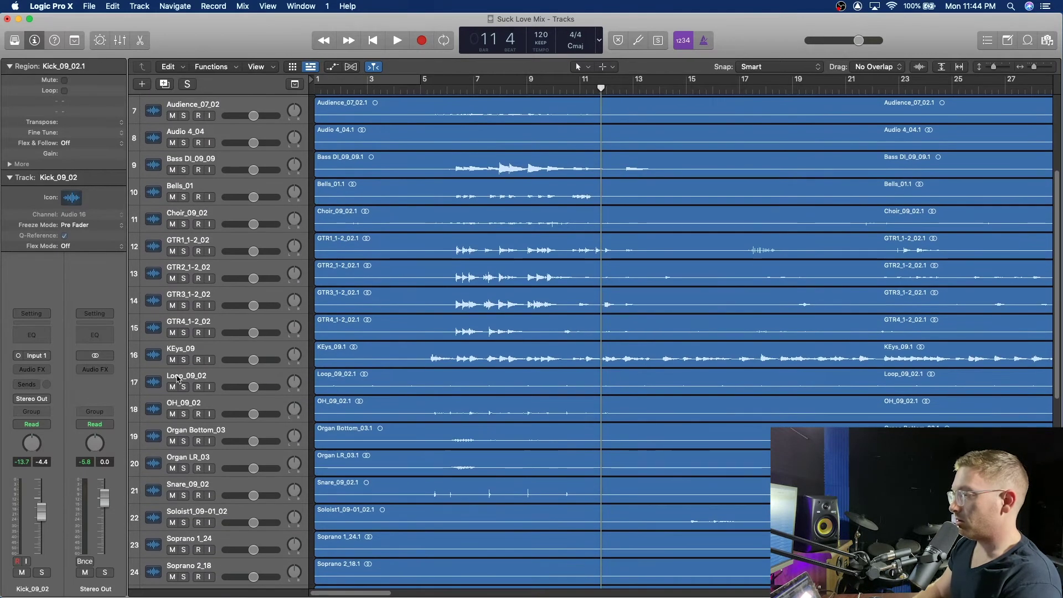
left_click_drag(177, 378, 207, 141)
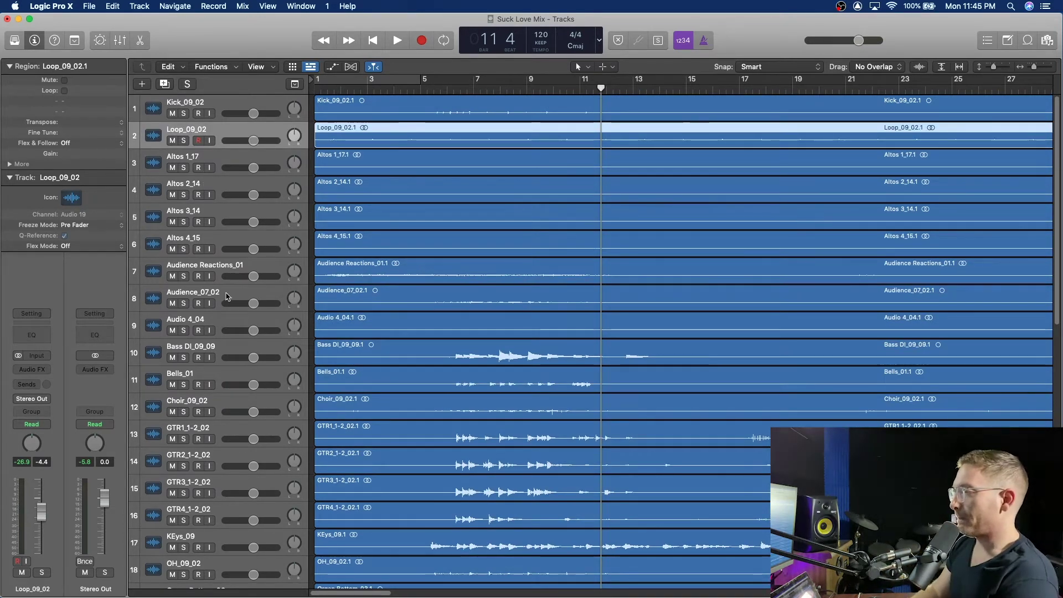
- Move OH_09_02 between the kick and loop tracks, and Snare_09_02 between the kick and OH_09_02
scroll(209, 304, "down", 8)
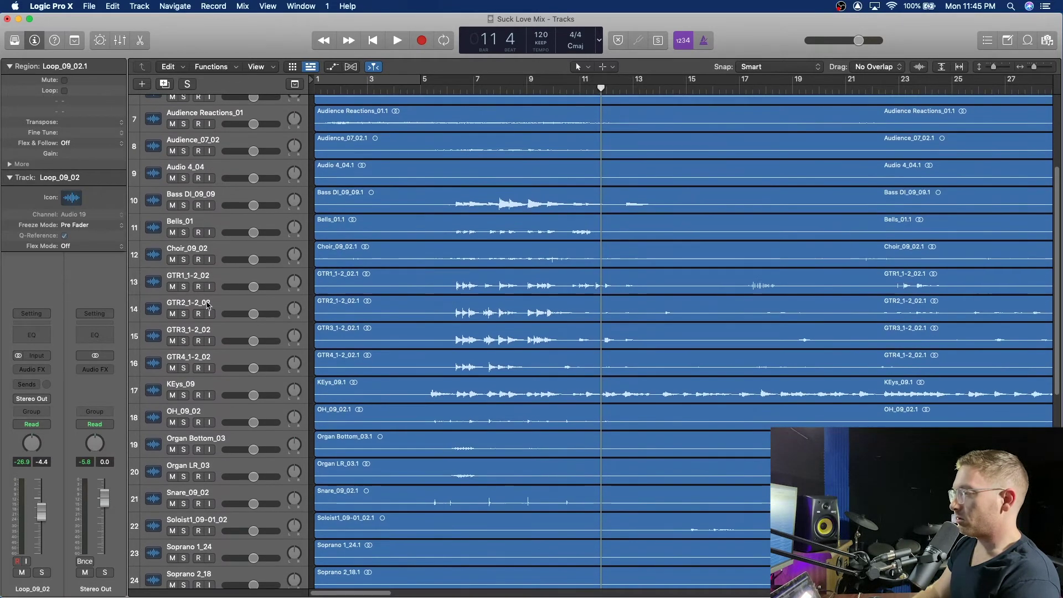
scroll(209, 305, "down", 1)
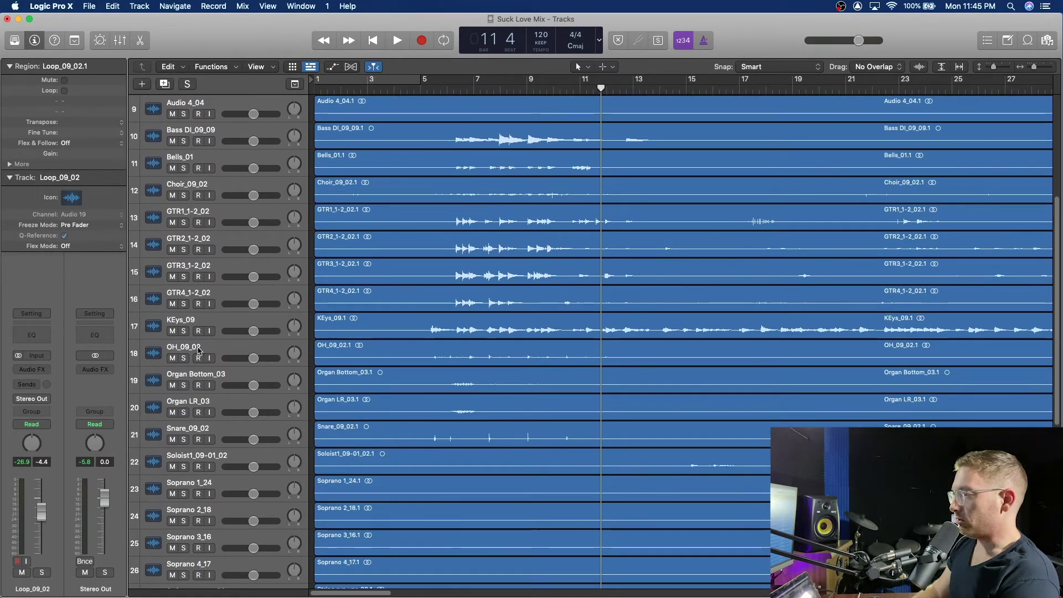
left_click_drag(203, 280, 228, 80)
left_click_drag(228, 133, 227, 134)
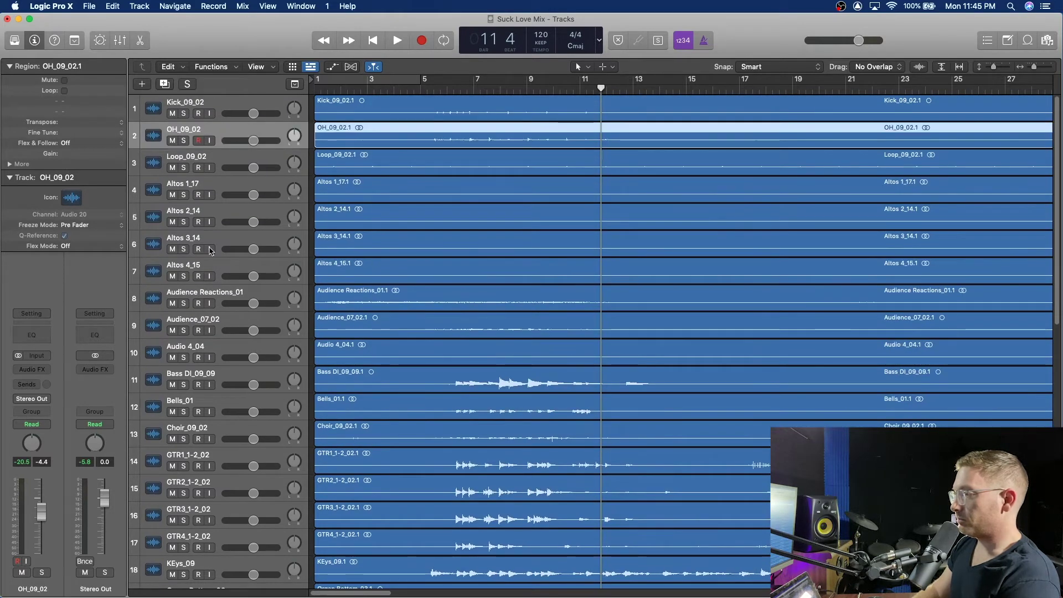
scroll(198, 390, "down", 12)
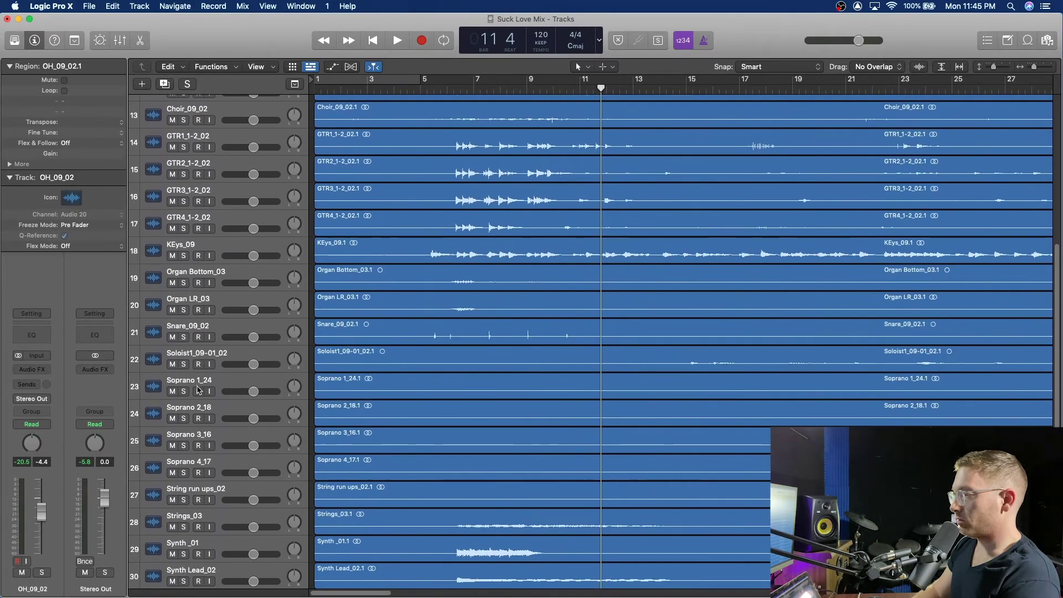
left_click_drag(200, 327, 226, 123)
- Move the Tom 1_09_02, Tom 2_09_02 and Tom 3_09_02 tracks together directly below OH_09_02
scroll(198, 308, "down", 10)
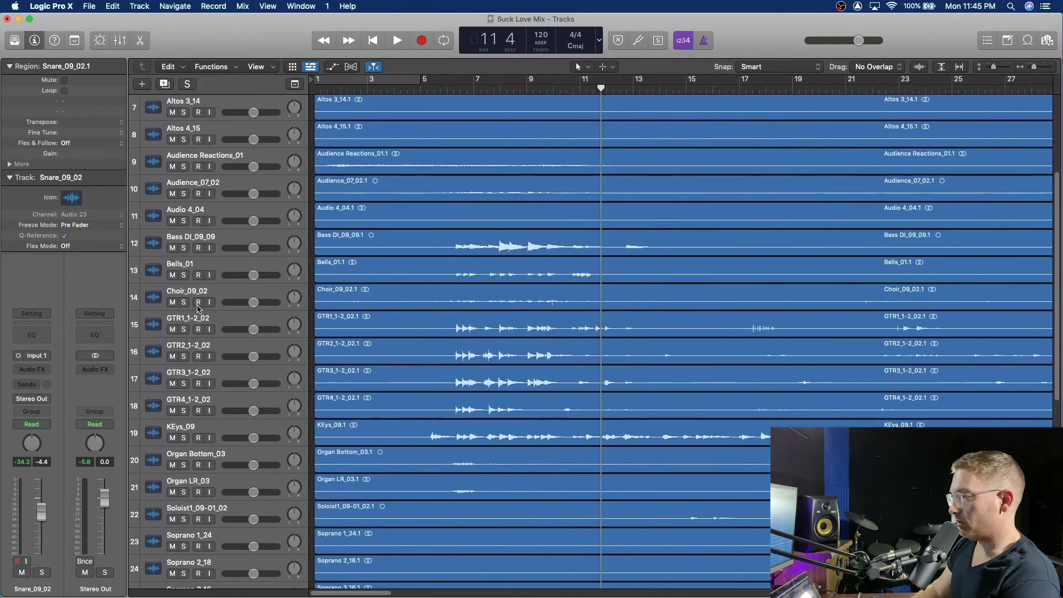
scroll(198, 309, "down", 8)
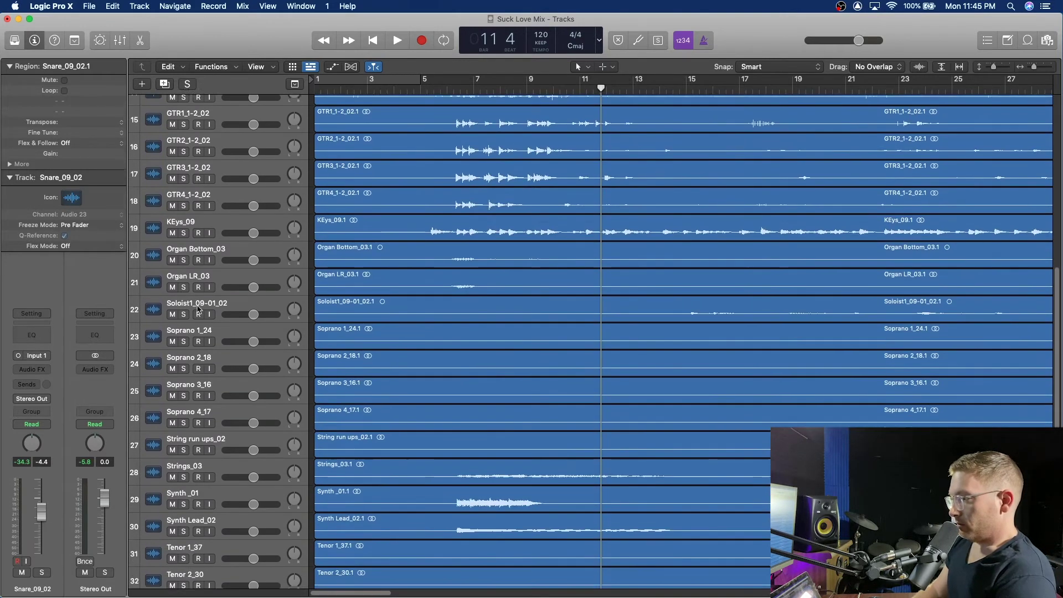
scroll(198, 309, "down", 3)
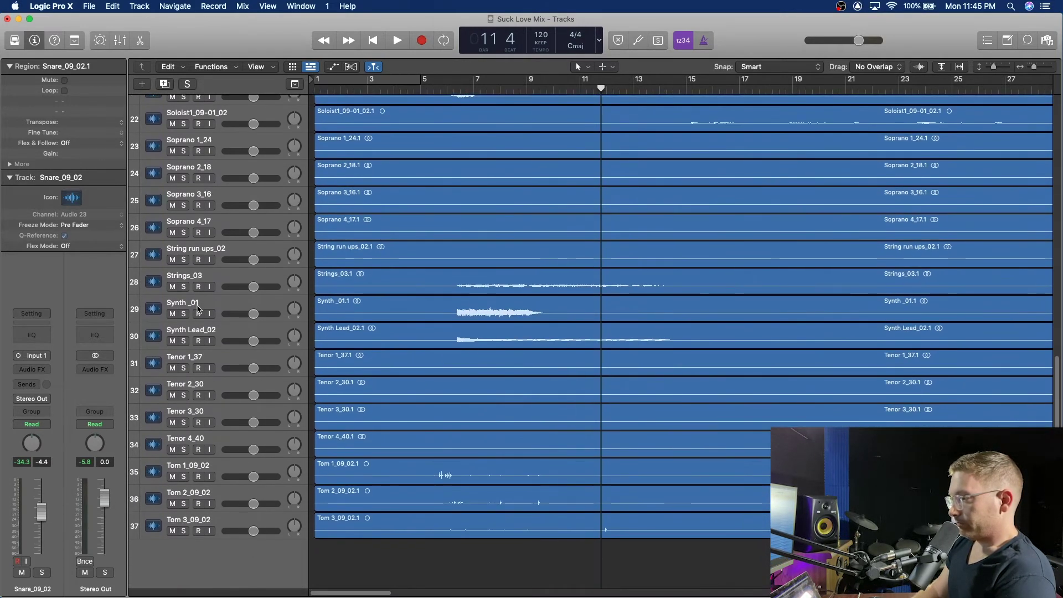
left_click(196, 467)
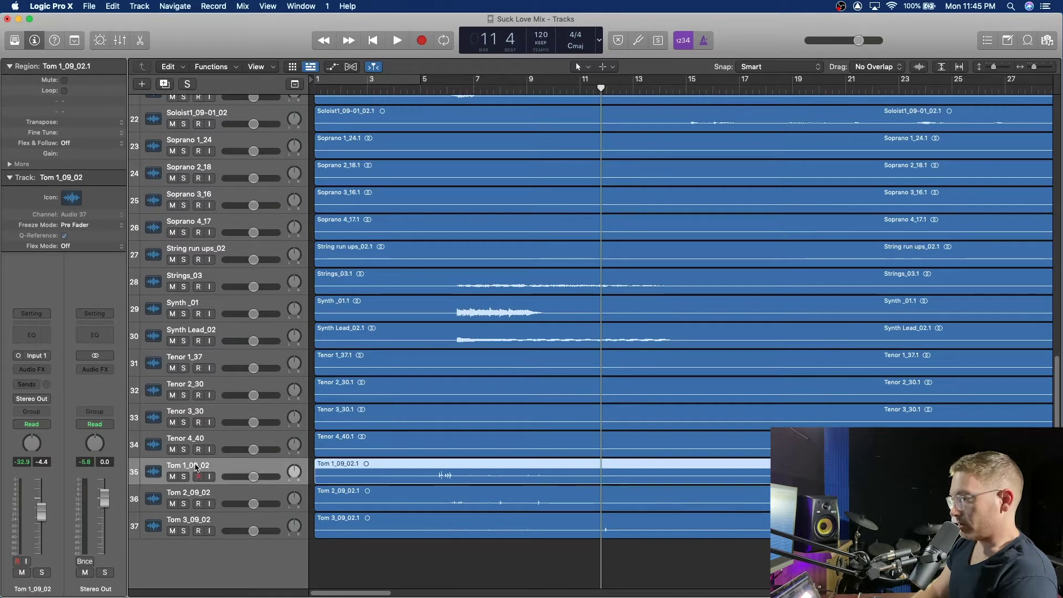
left_click(200, 523, "shift")
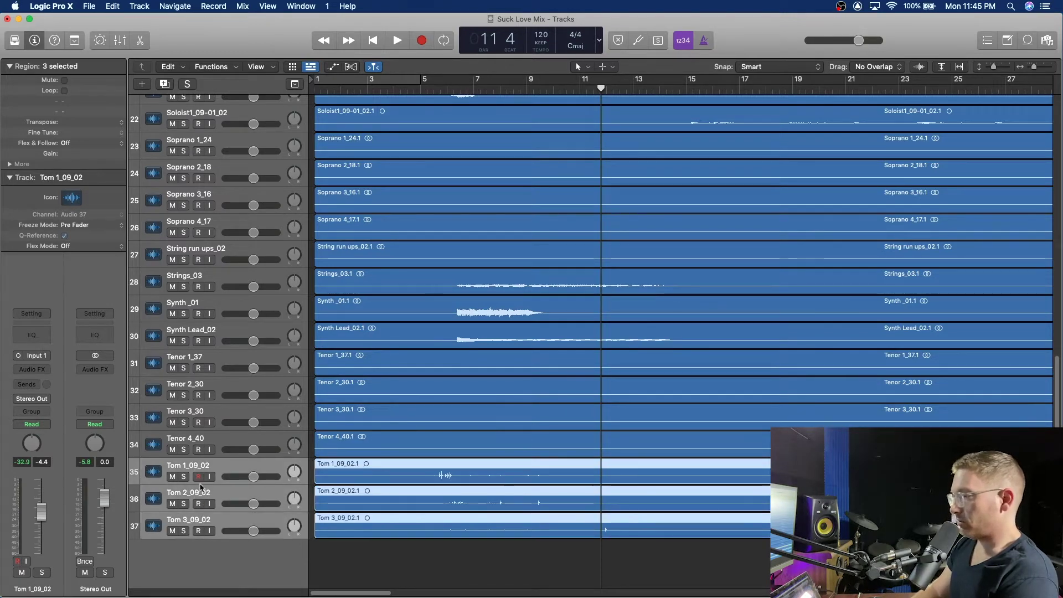
left_click_drag(199, 468, 230, 122)
left_click_drag(232, 198, 230, 172)
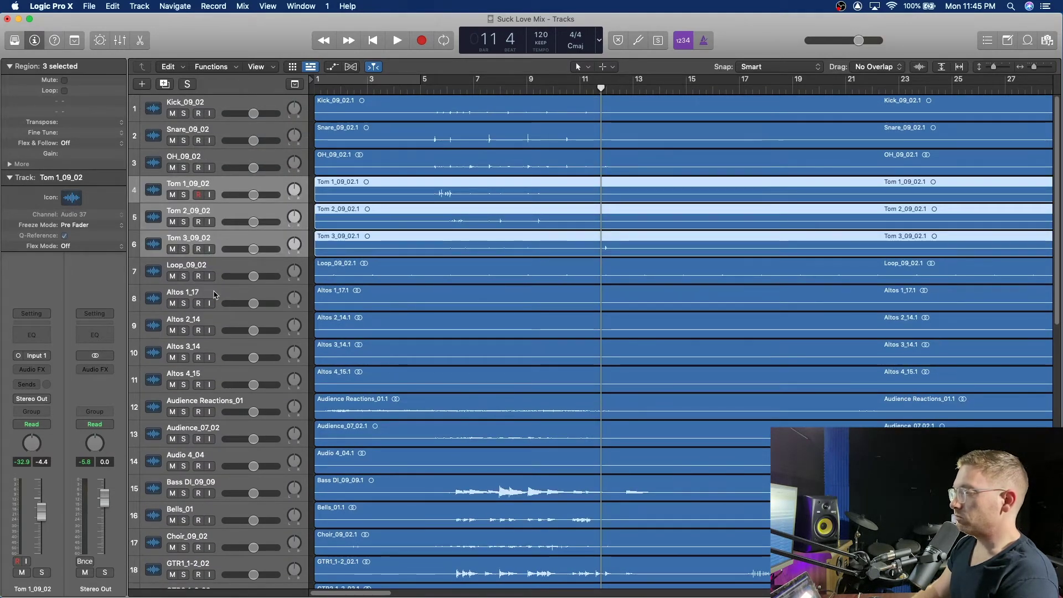
- Move the Bass DI_09_09 track directly below Loop_09_02
scroll(215, 295, "down", 5)
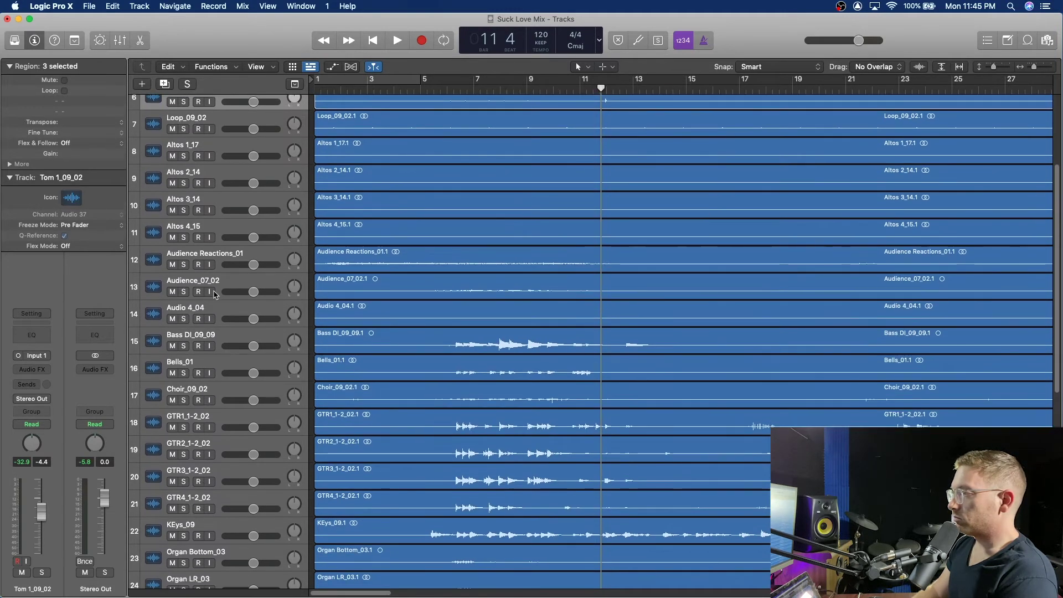
scroll(211, 272, "down", 2)
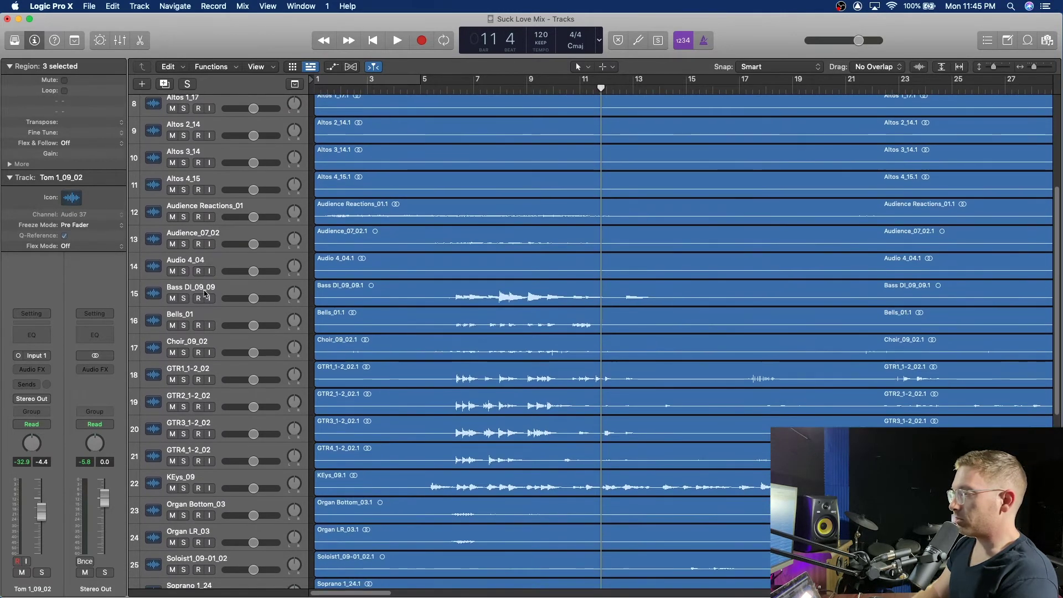
left_click_drag(203, 295, 222, 175)
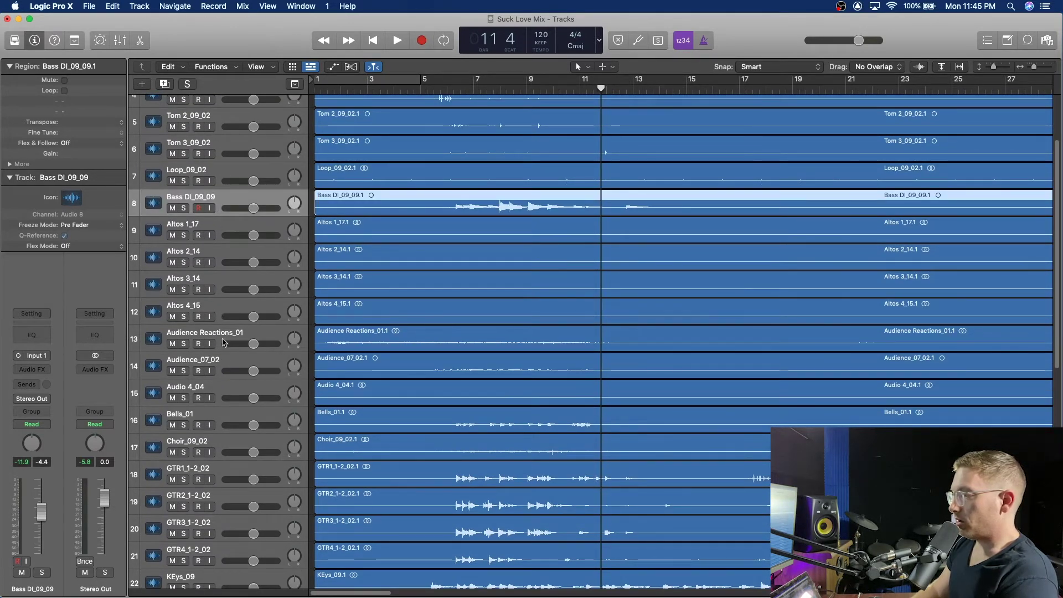
- Move the KEys_09 track up to the rhythm tracks and reorder Bass DI_09_09 so that KEys_09 becomes track 9
scroll(224, 343, "down", 7)
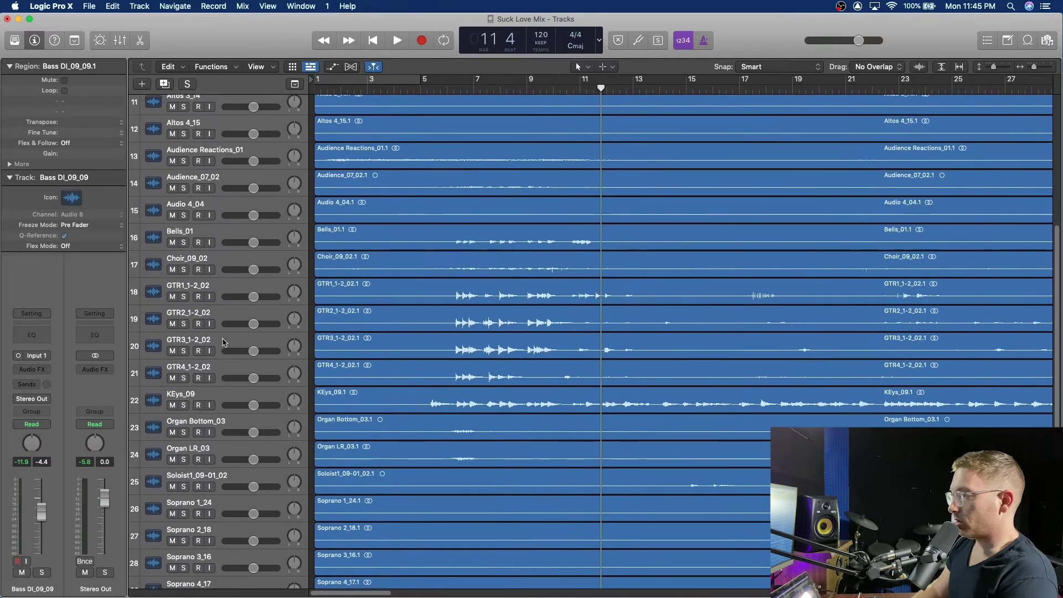
scroll(223, 342, "down", 5)
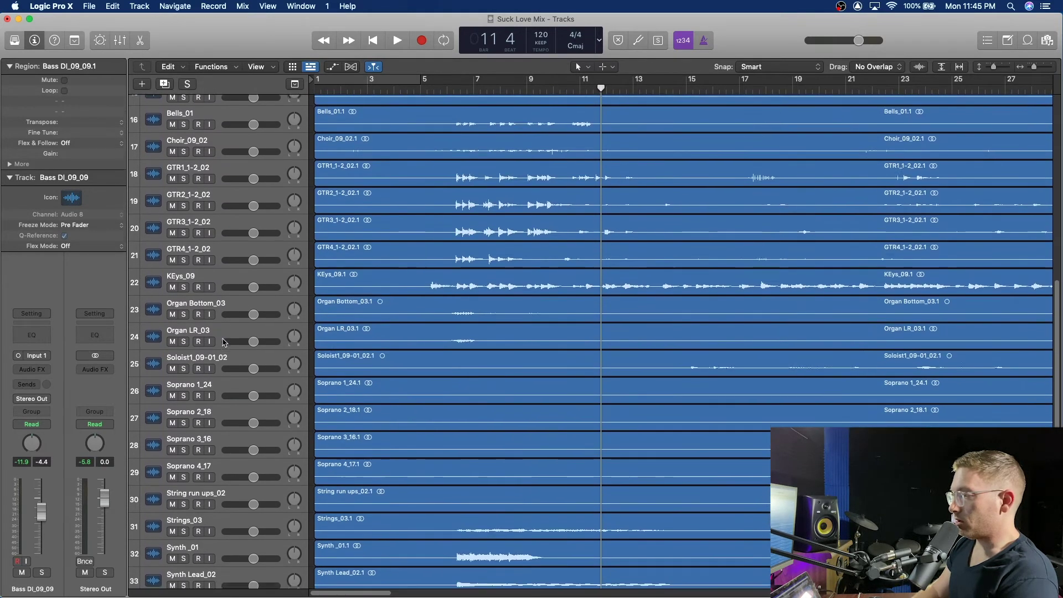
scroll(223, 342, "down", 3)
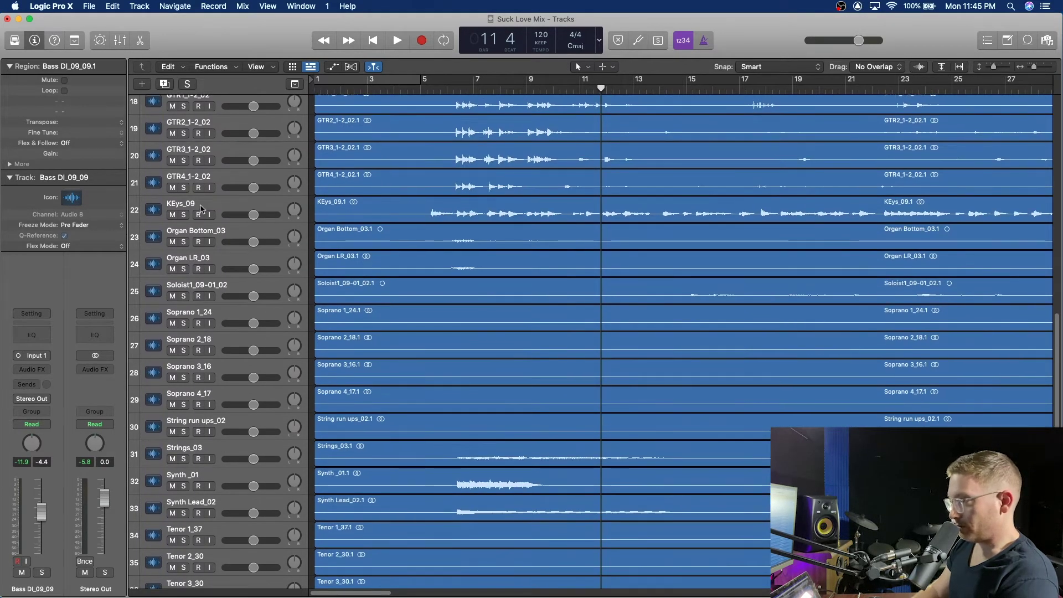
left_click_drag(201, 209, 245, 266)
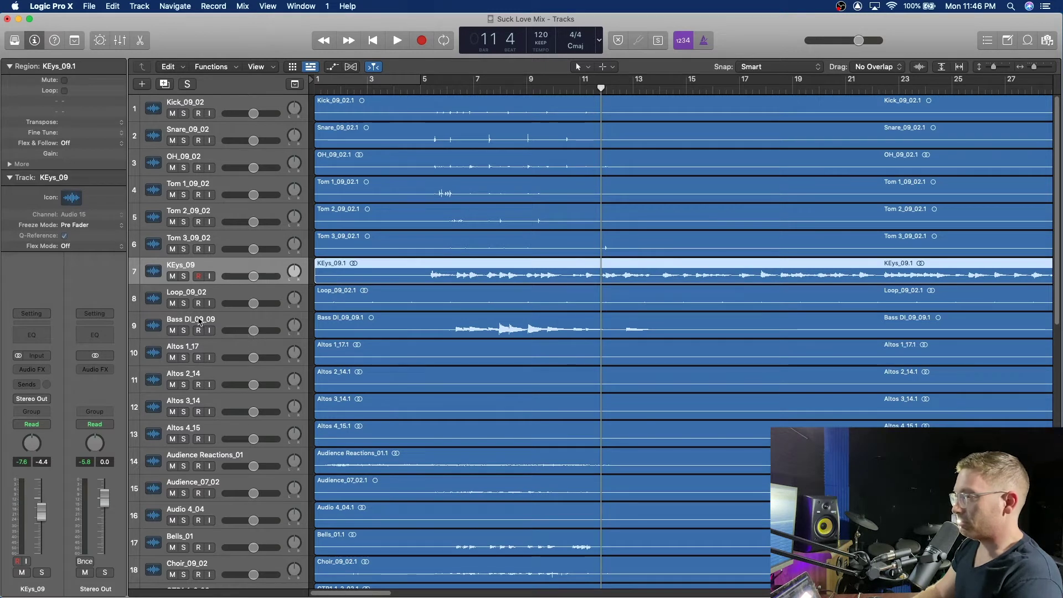
mouse_move(199, 322)
left_mouse_down()
mouse_move(210, 270)
mouse_move(205, 335)
left_mouse_up()
left_click_drag(214, 265, 217, 303)
- Move the four guitar tracks, GTR1_1-2_02 to GTR4_1-2_02, together directly below KEys_09
scroll(206, 407, "down", 10)
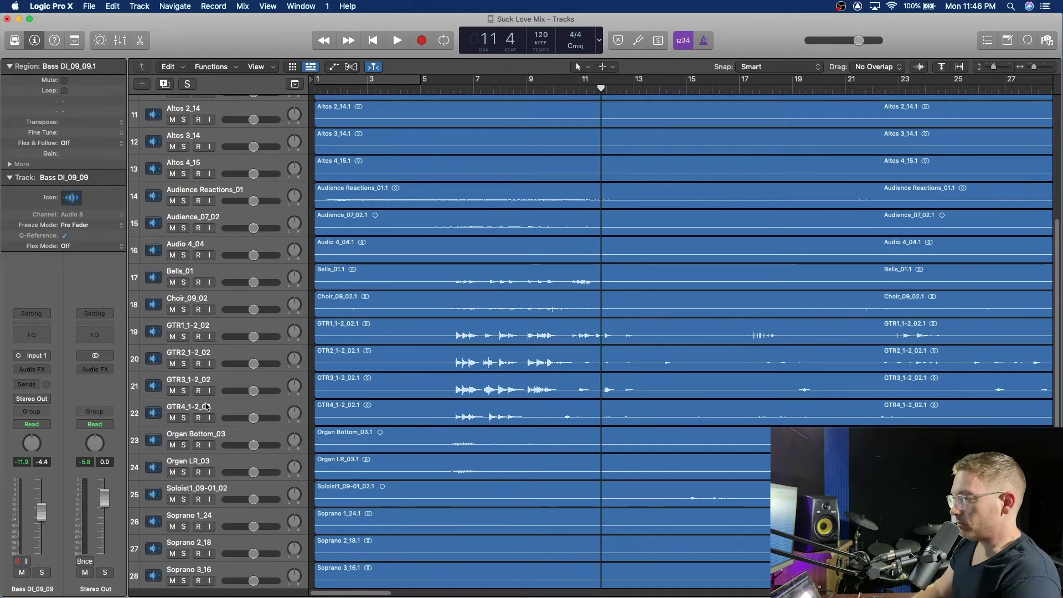
left_click(204, 326)
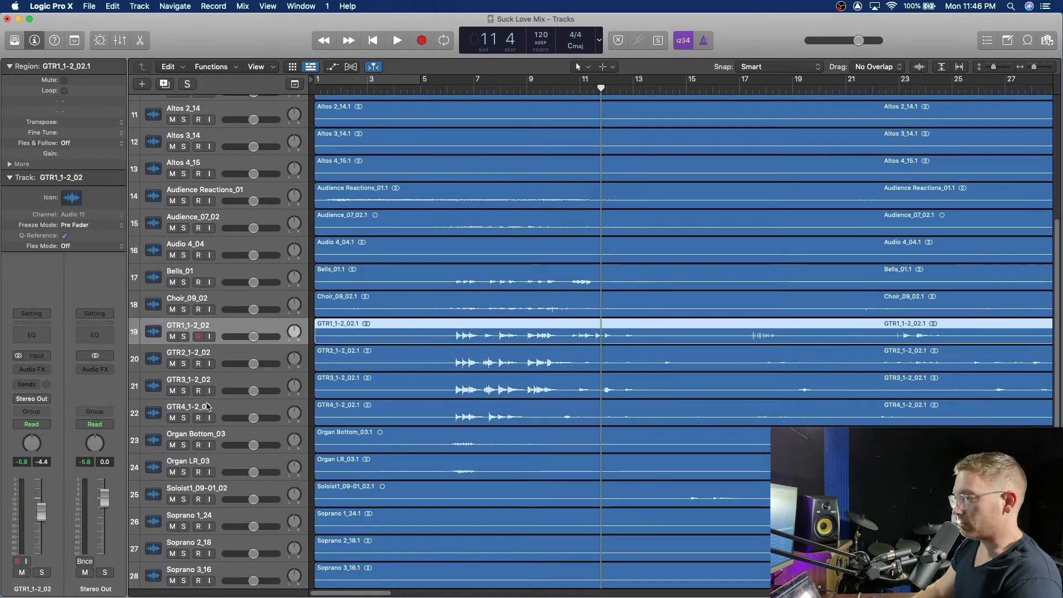
left_click(207, 409, "shift")
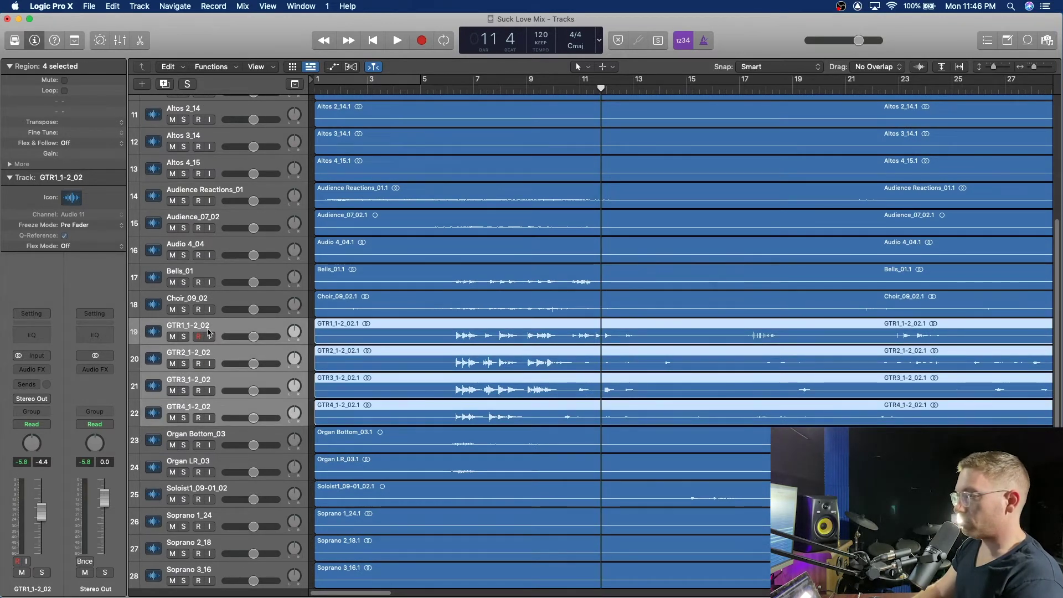
left_click_drag(208, 331, 259, 210)
- Move the Organ Bottom_03 and Organ LR_03 tracks together directly below GTR4_1-2_02
scroll(212, 333, "down", 9)
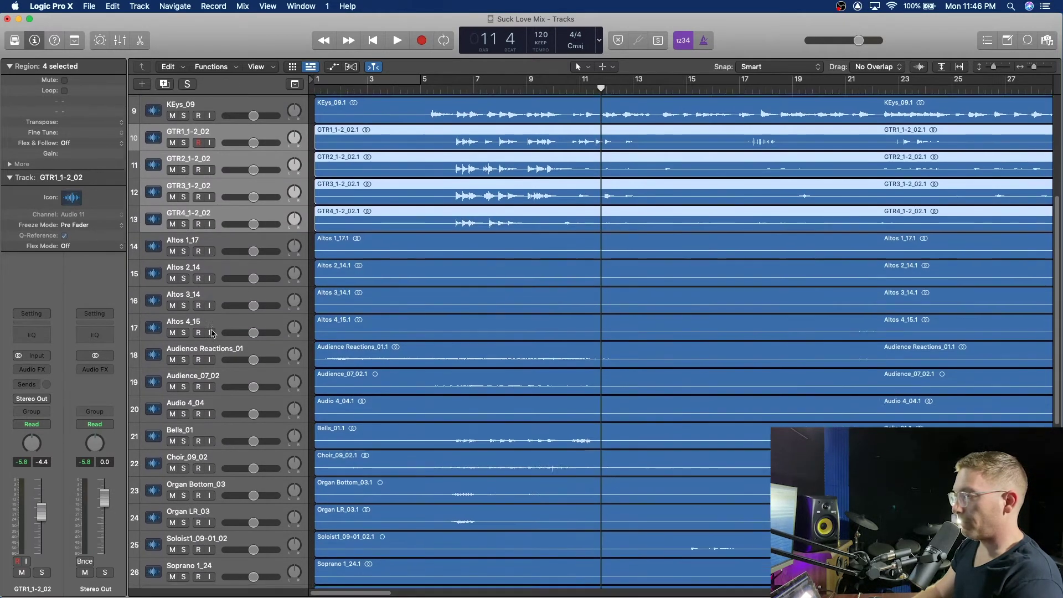
scroll(212, 333, "down", 3)
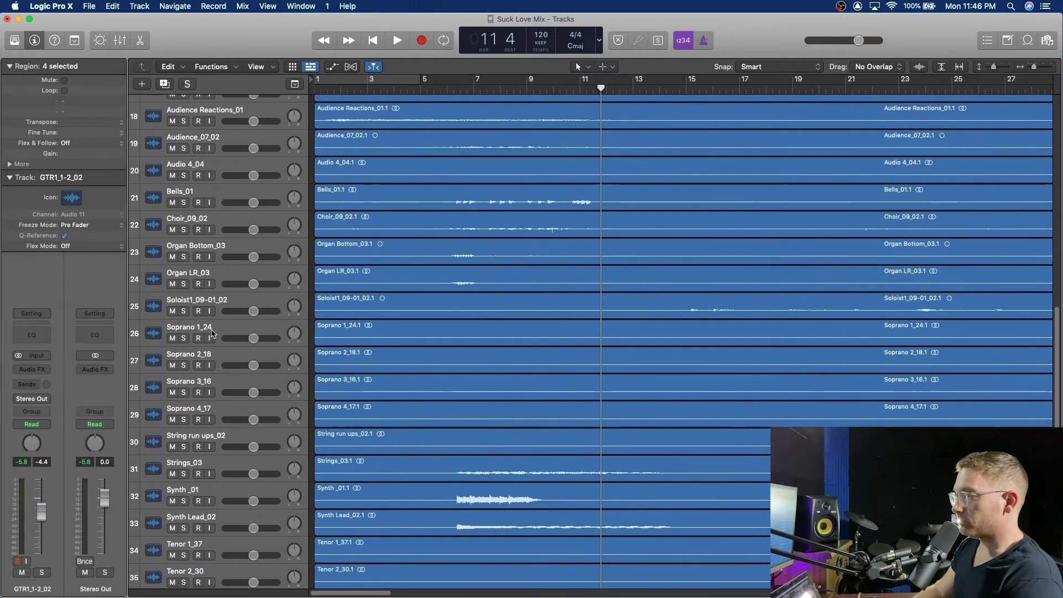
left_click(208, 247)
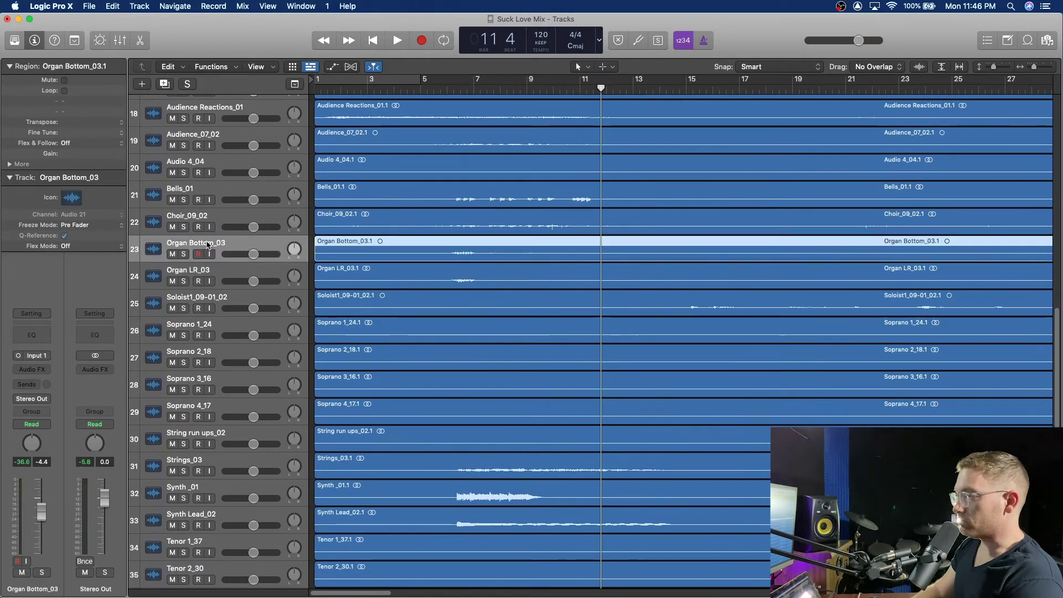
left_click(205, 273, "shift")
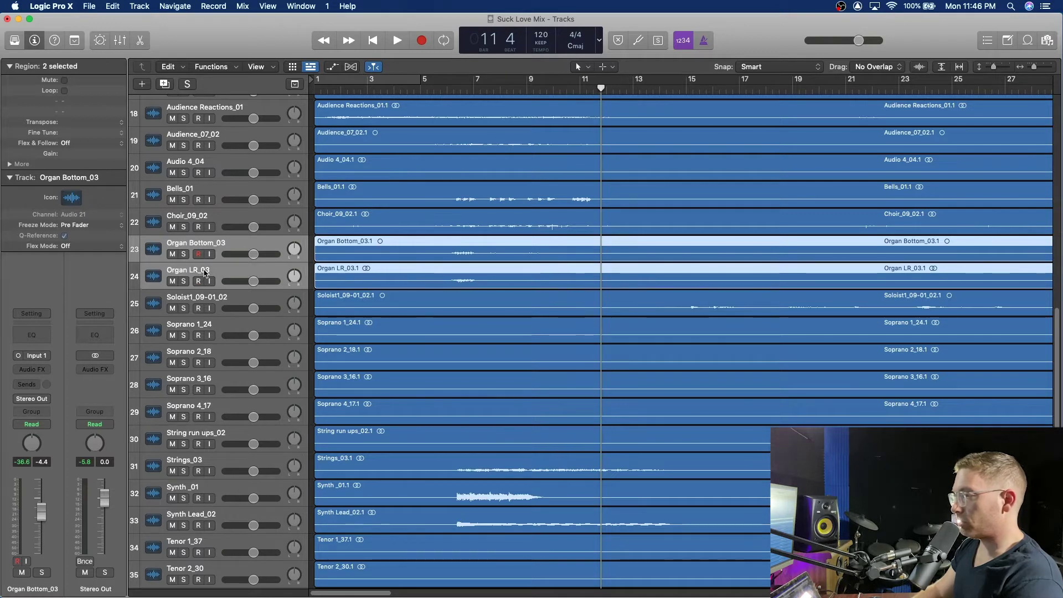
scroll(210, 217, "up", 10)
left_click_drag(209, 217, 220, 220)
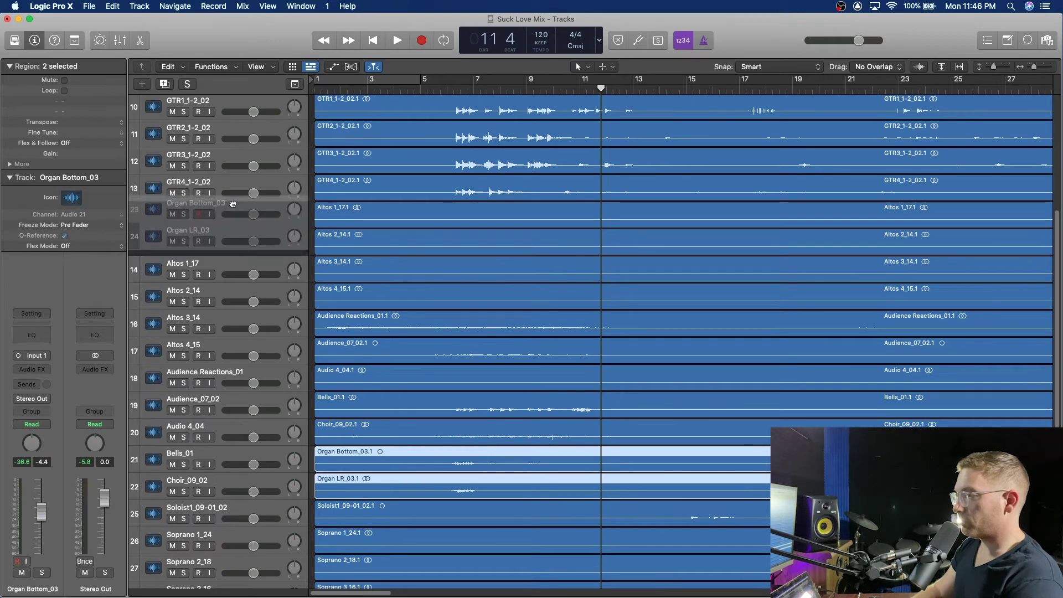
left_click_drag(233, 204, 232, 206)
- Move the four tracks String run ups_02, Strings_03, Synth _01 and Synth Lead_02 together directly below Organ LR_03
scroll(224, 321, "down", 6)
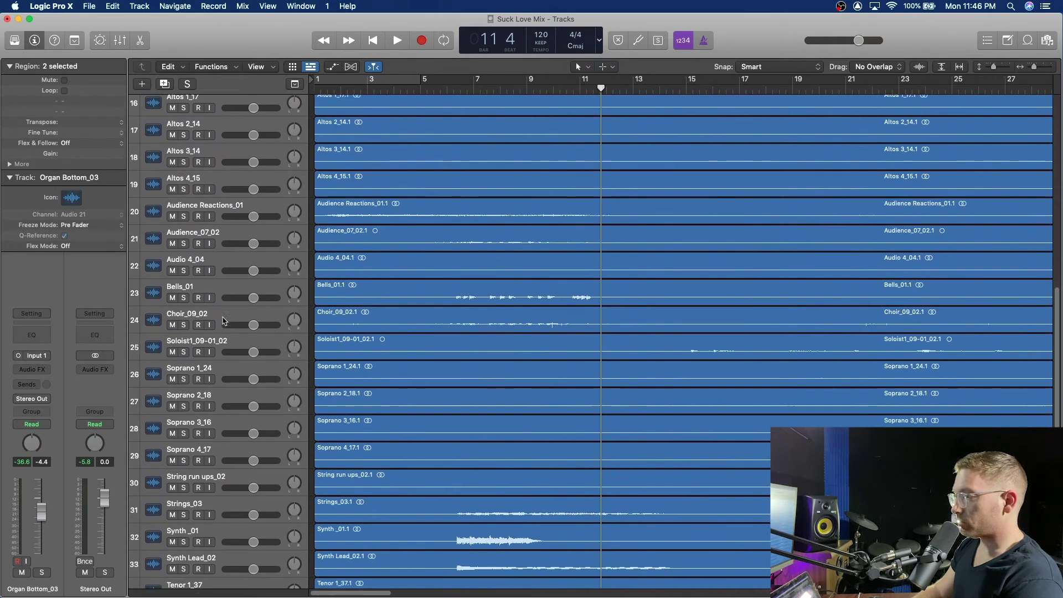
scroll(224, 321, "down", 5)
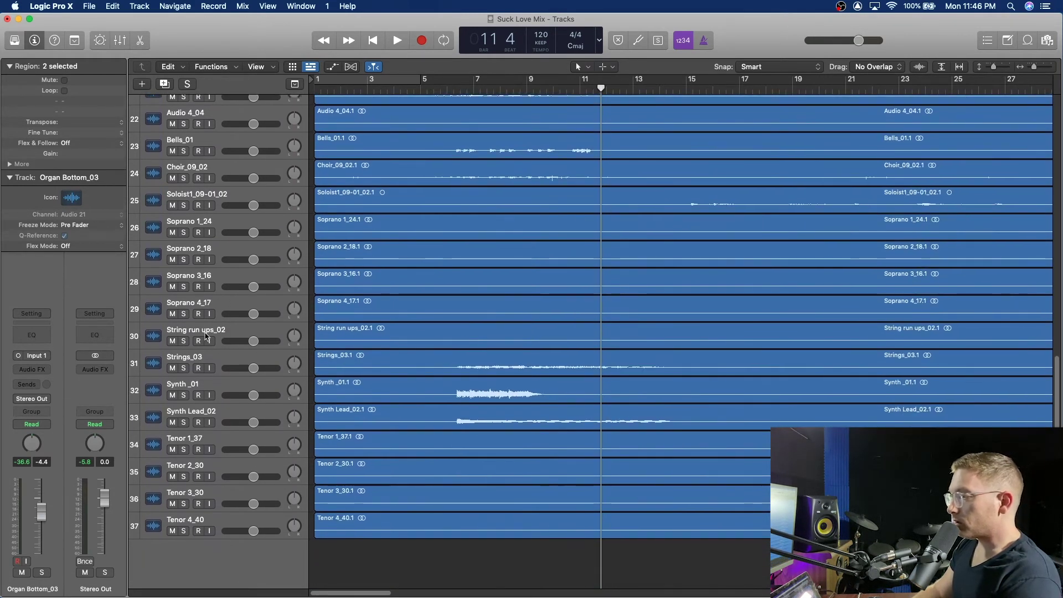
left_click(206, 336)
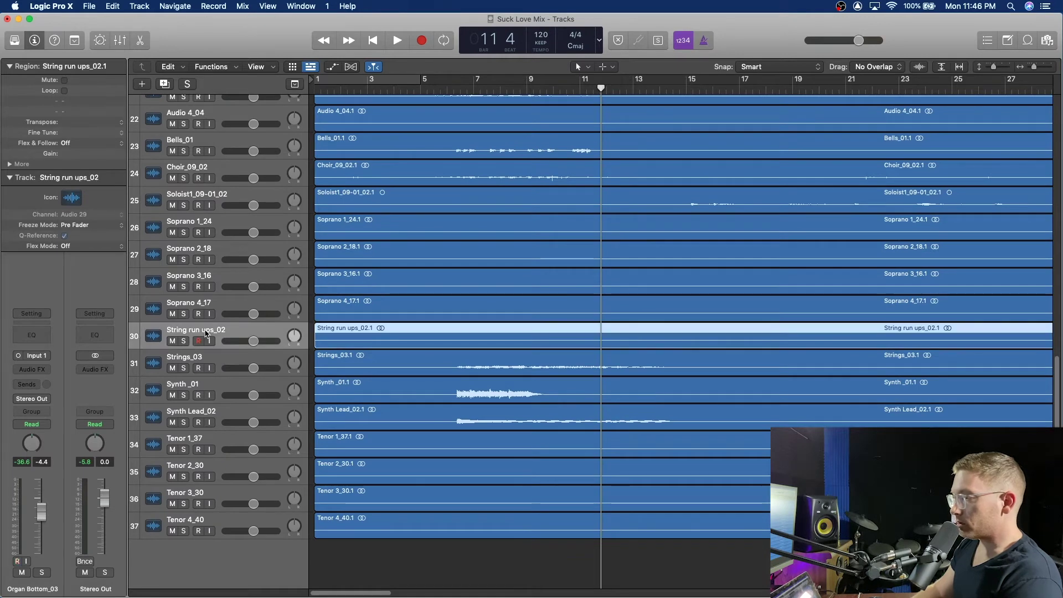
left_click(208, 413, "shift")
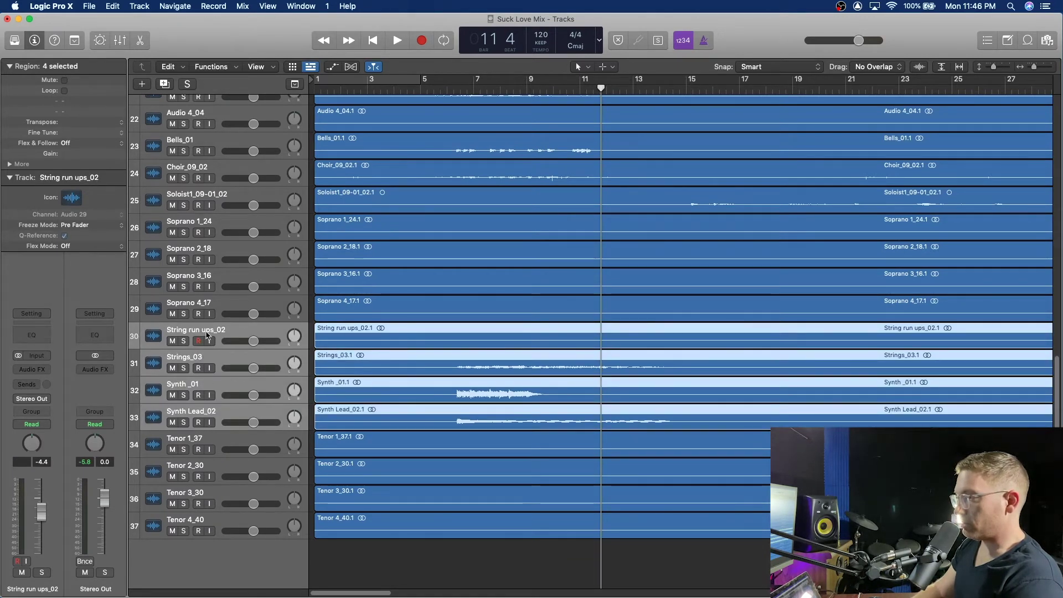
left_click_drag(206, 336, 207, 294)
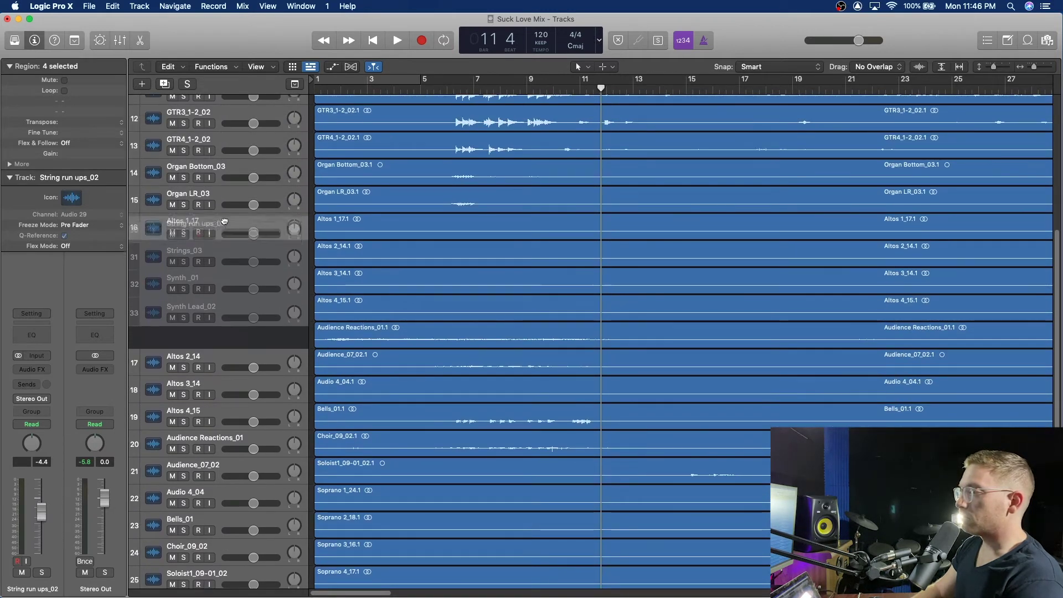
left_click_drag(224, 221, 223, 225)
- Audition the Soloist1_09-01_02 track in solo from just before bar 15 and move it directly below Synth Lead_02
scroll(214, 349, "down", 4)
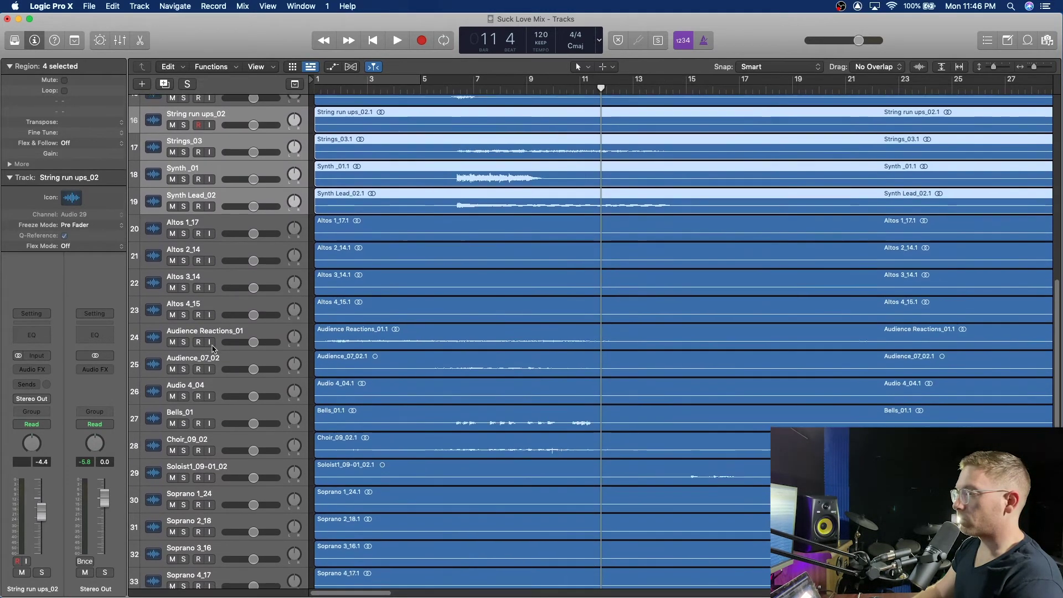
scroll(214, 349, "down", 6)
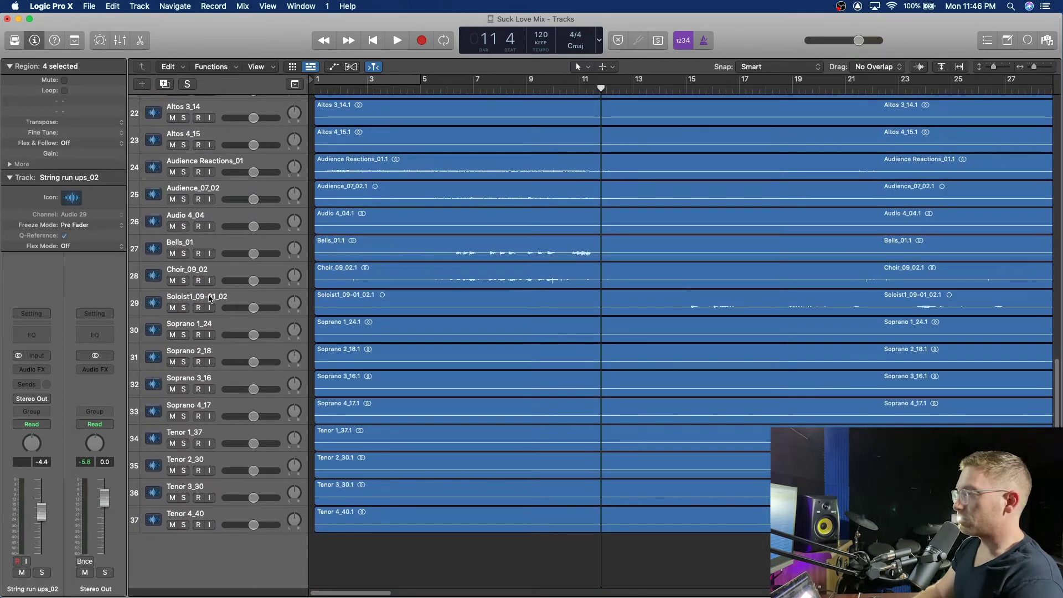
left_click(183, 308)
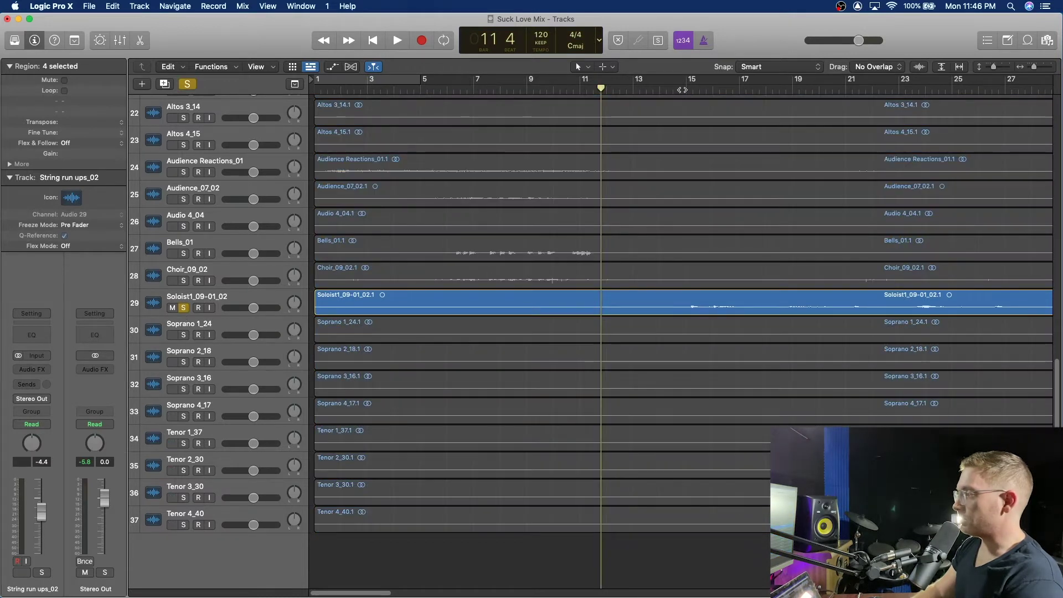
left_click(682, 90)
key("space")
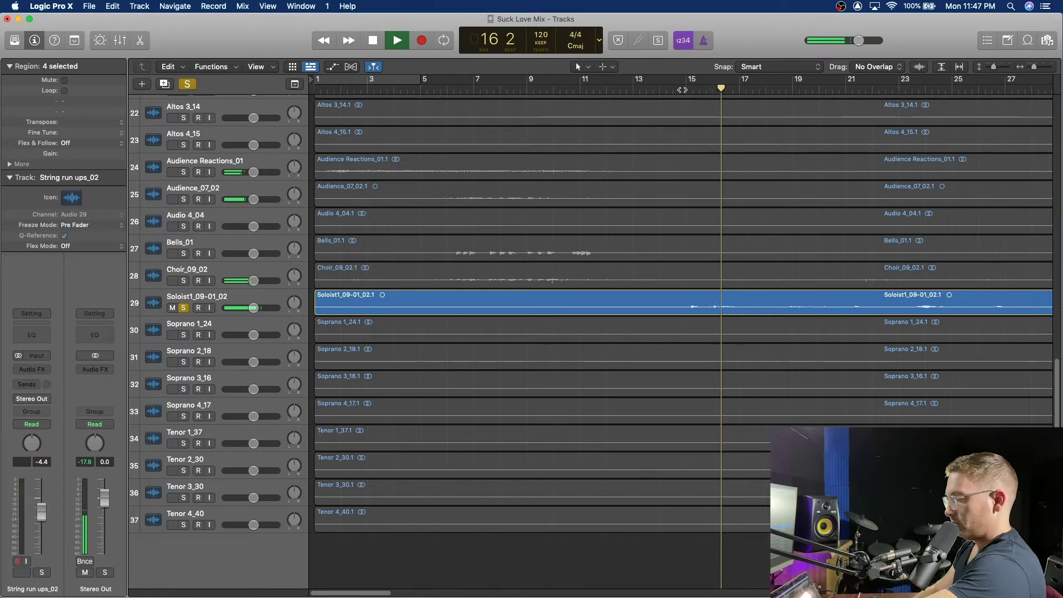
key("space")
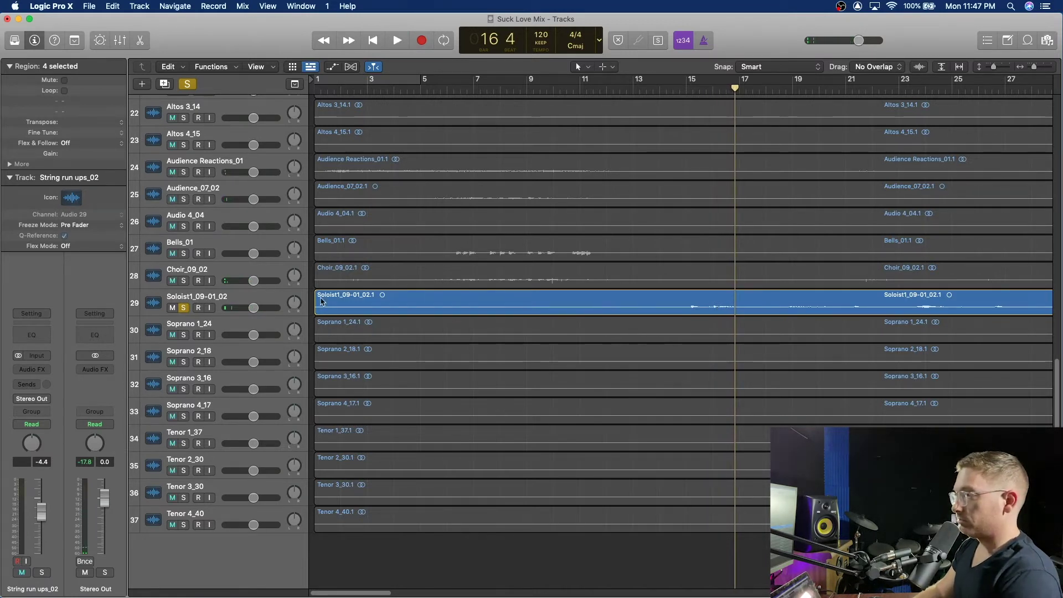
left_click_drag(203, 300, 277, 228)
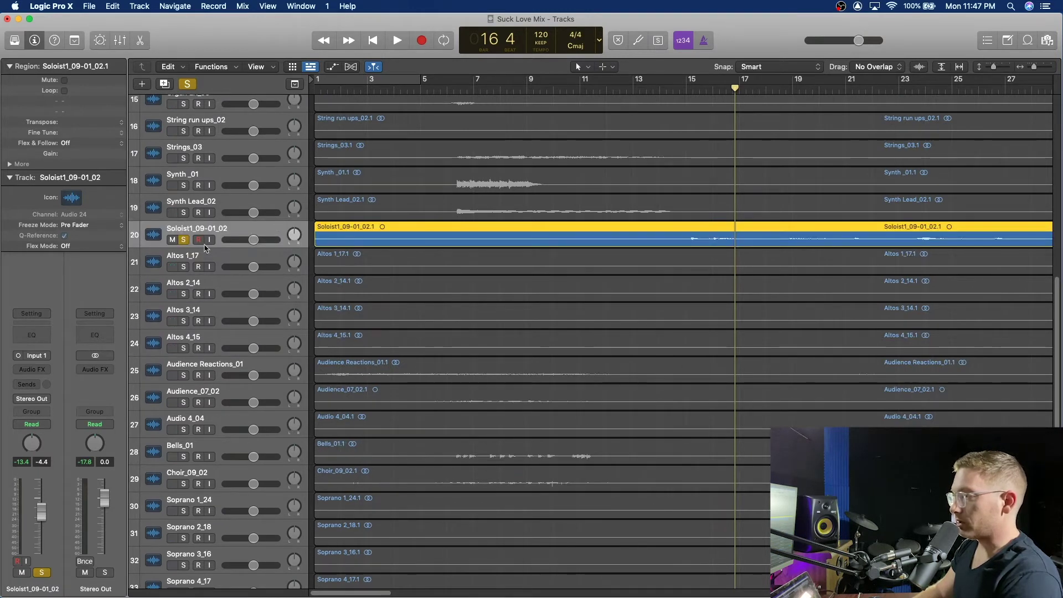
- Fit the whole song's length in the timeline and turn on waveform zoom to check the Audio 4_04 track for content
scroll(214, 370, "down", 6)
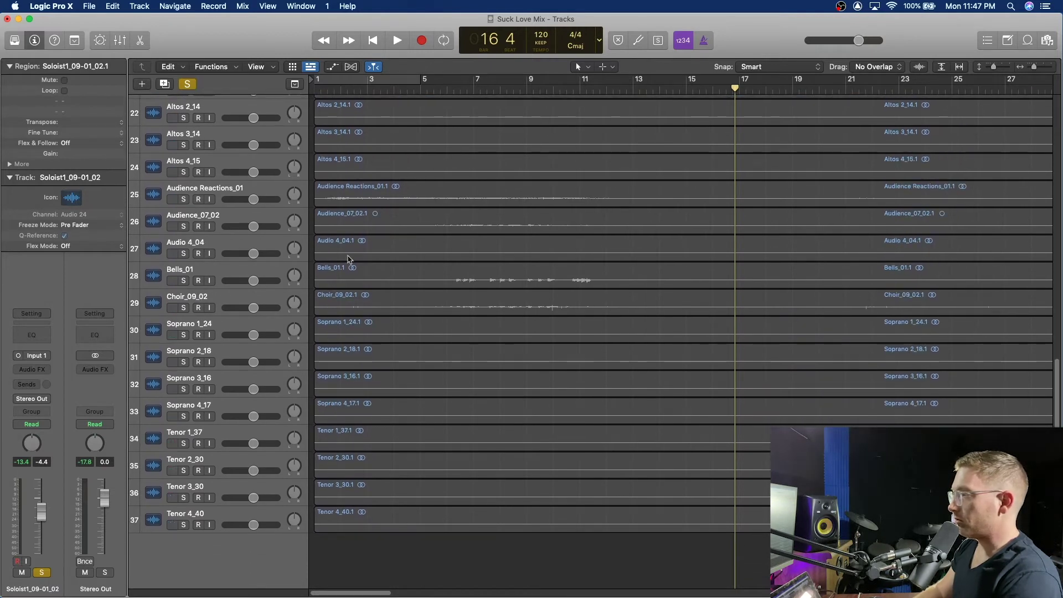
scroll(349, 260, "right", 6)
scroll(349, 261, "right", 3)
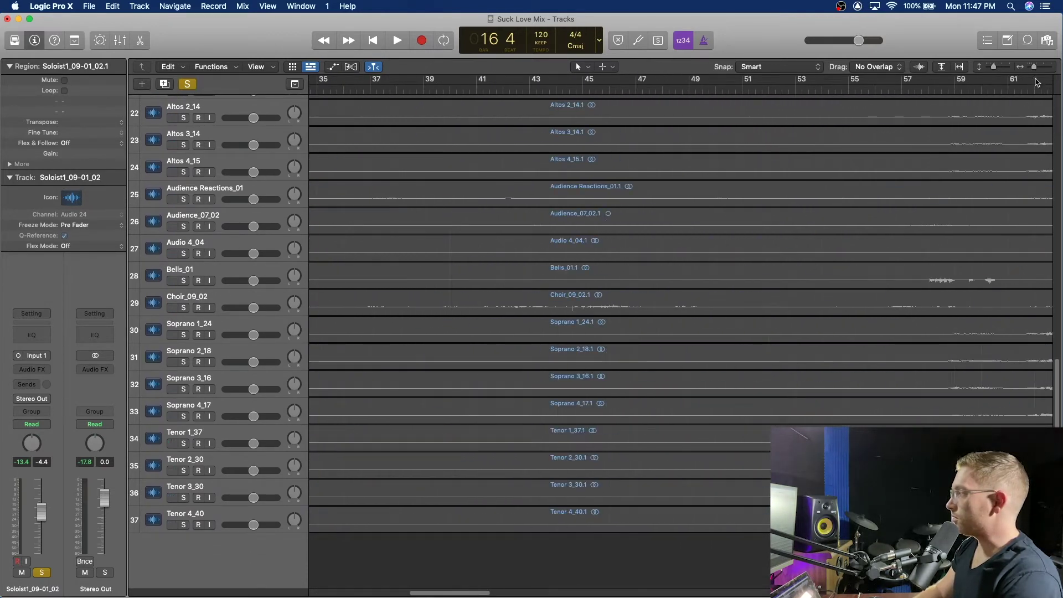
left_click_drag(1034, 67, 1011, 69)
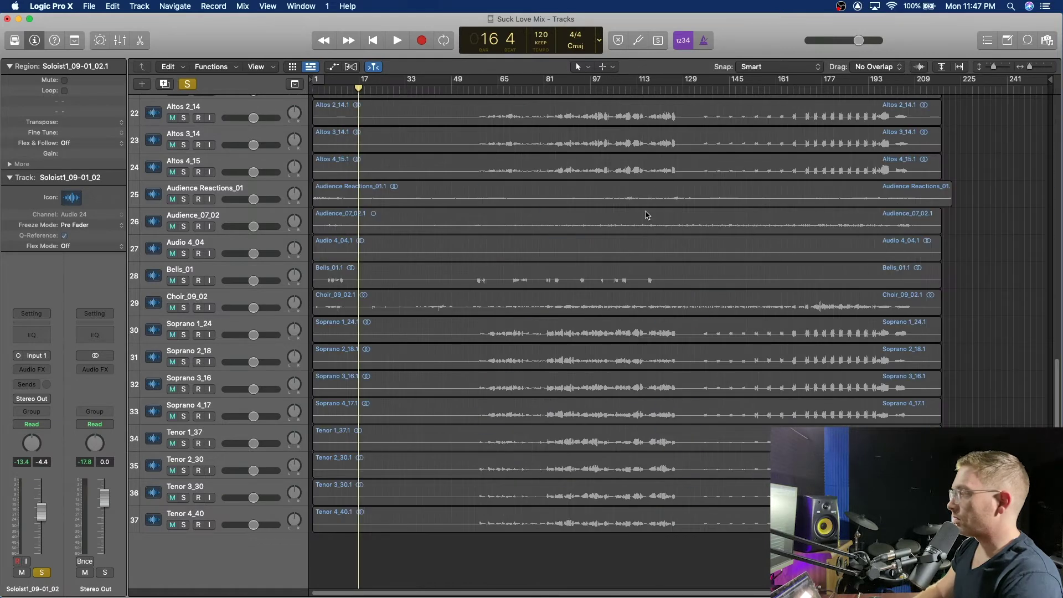
left_click(964, 250)
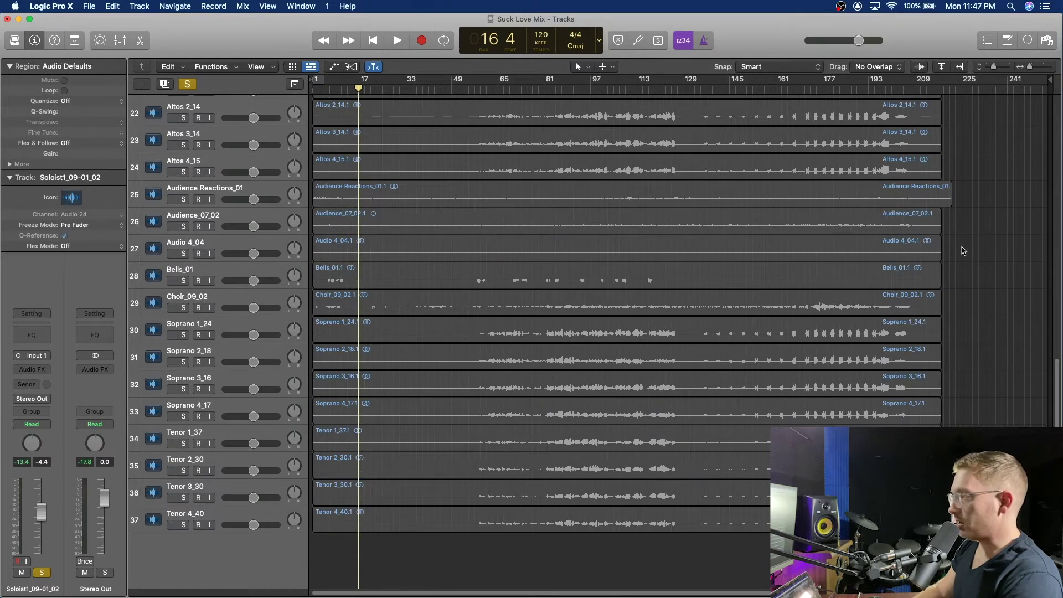
left_click(200, 243)
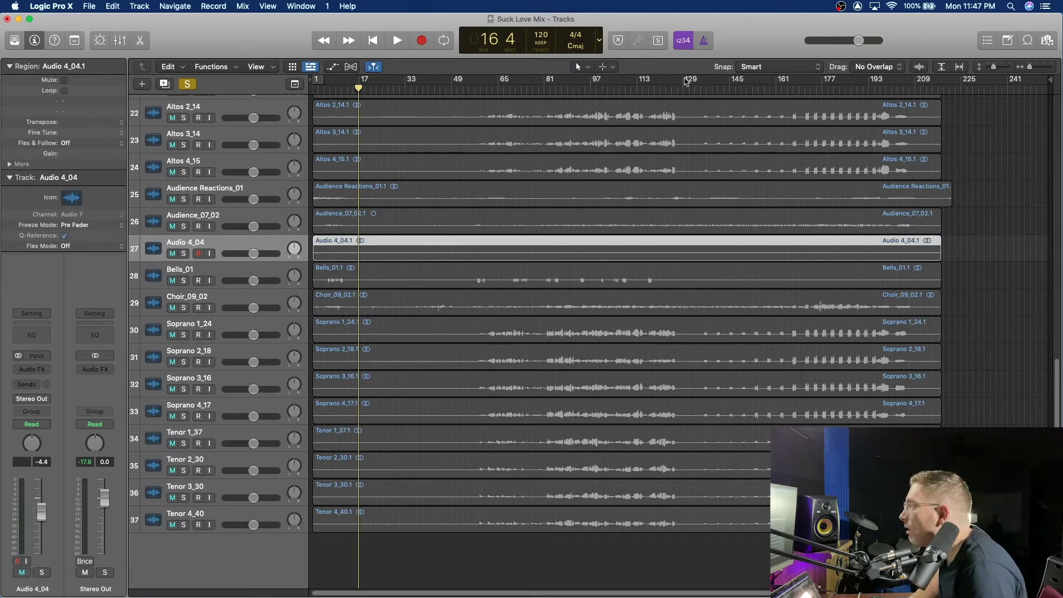
left_click(919, 68)
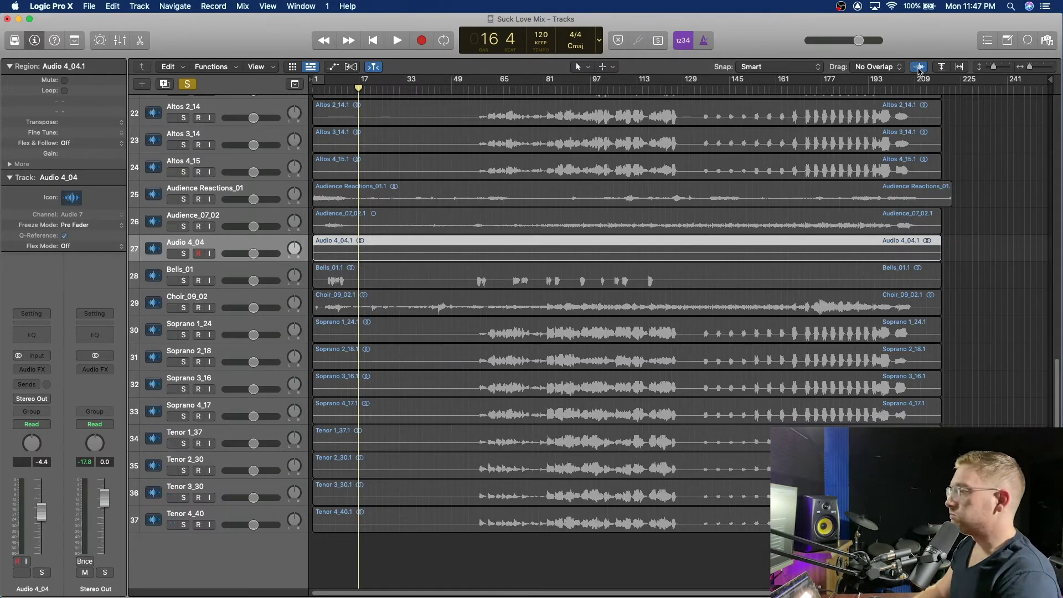
- Delete the Audio 4_04 region and its track
left_click(955, 265)
left_click(418, 245)
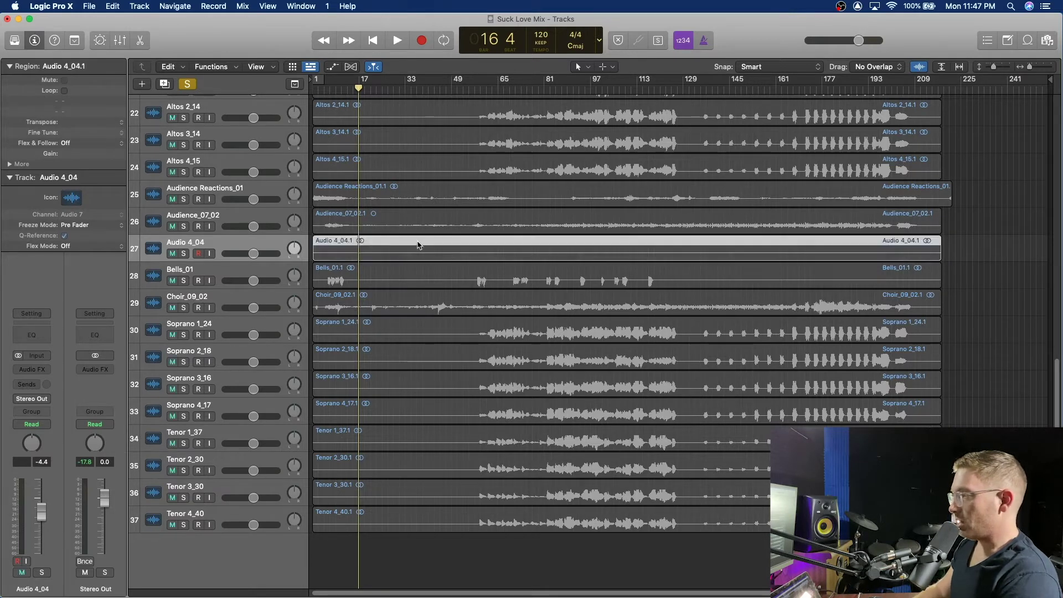
key("Delete")
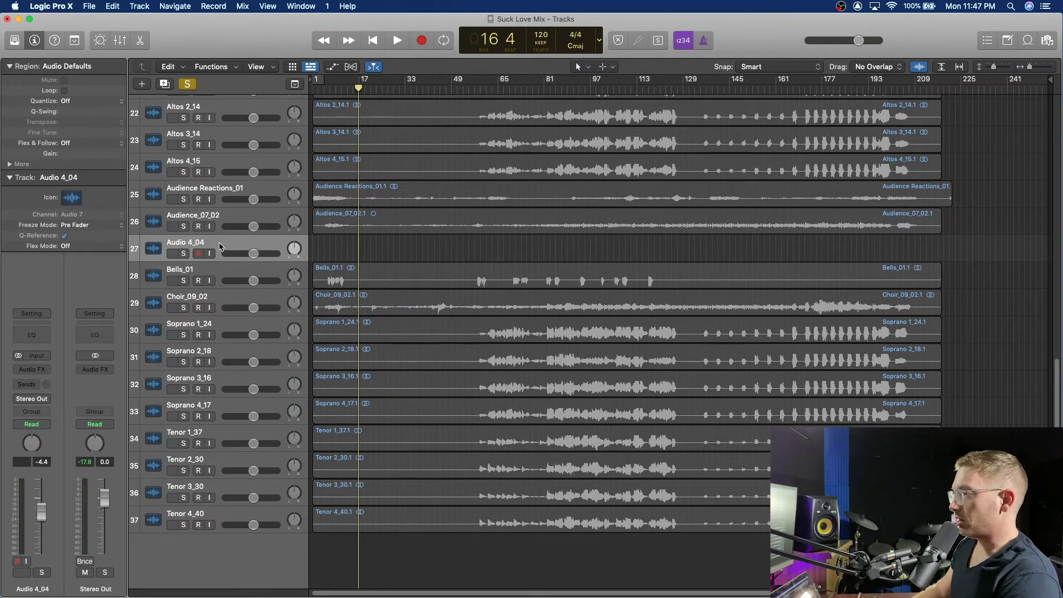
key("super+BackSpace")
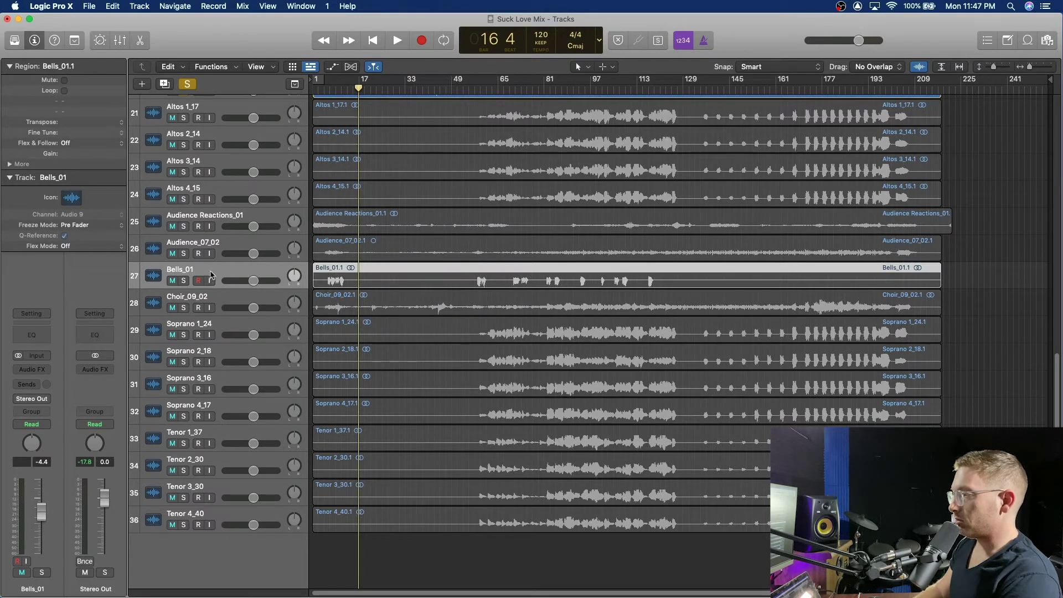
- Move Bells_01 directly below Organ LR_03, and Audience Reactions_01 and Audience_07_02 to the end of the track list
left_click_drag(211, 272, 281, 221)
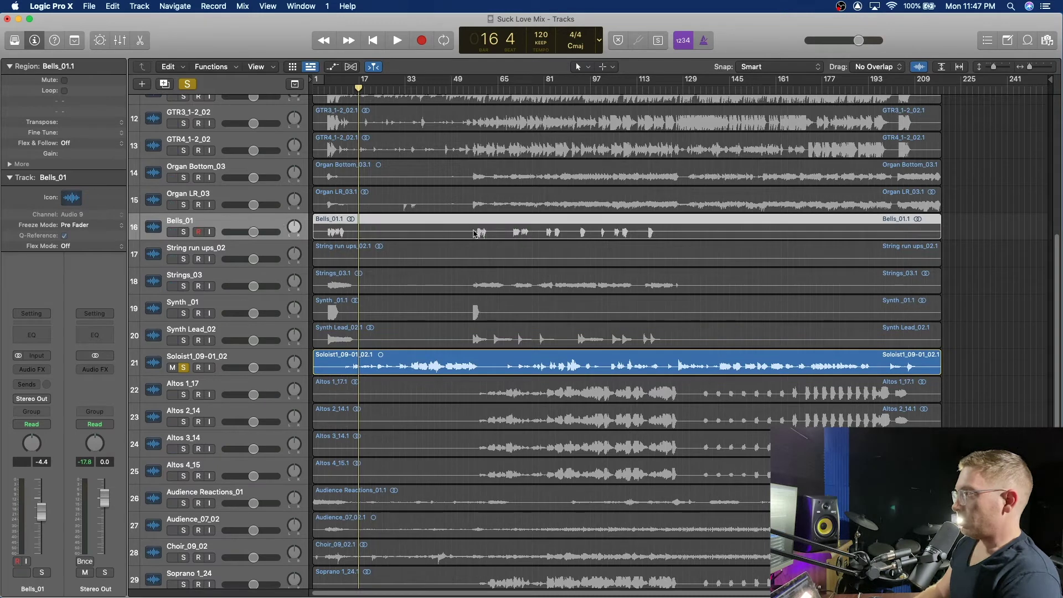
scroll(580, 205, "down", 9)
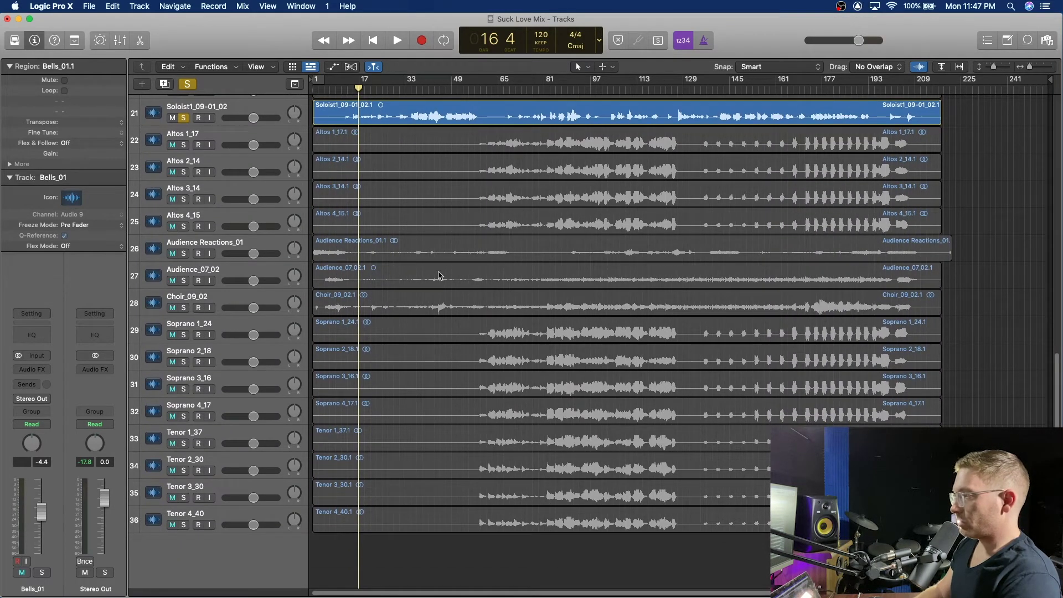
left_click_drag(218, 273, 208, 523)
left_click_drag(216, 245, 234, 502)
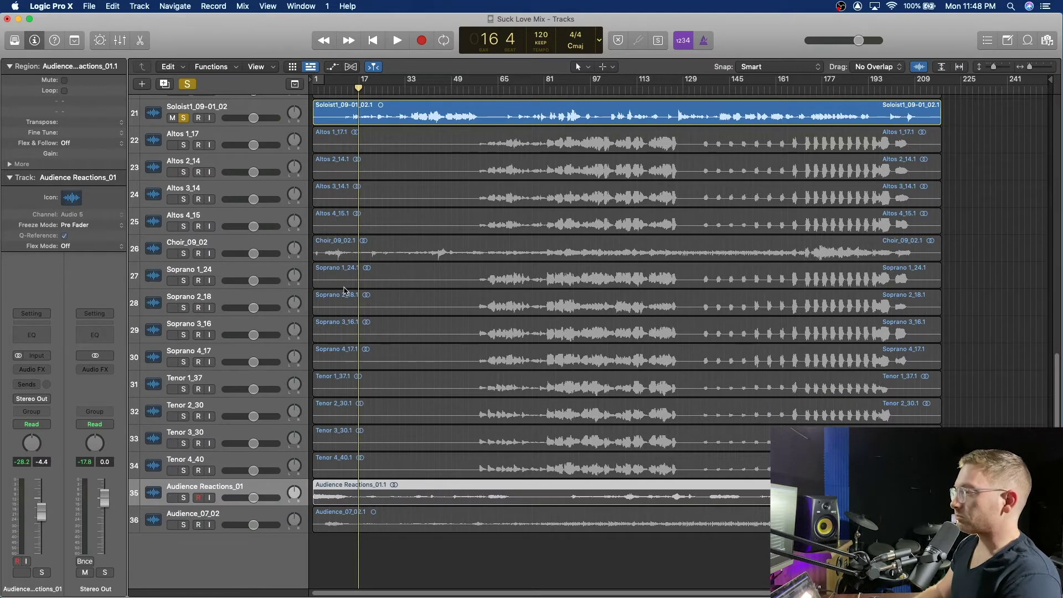
- Review the new track order, take Soloist1_09-01_02 out of solo and open the mixer
scroll(336, 270, "up", 10)
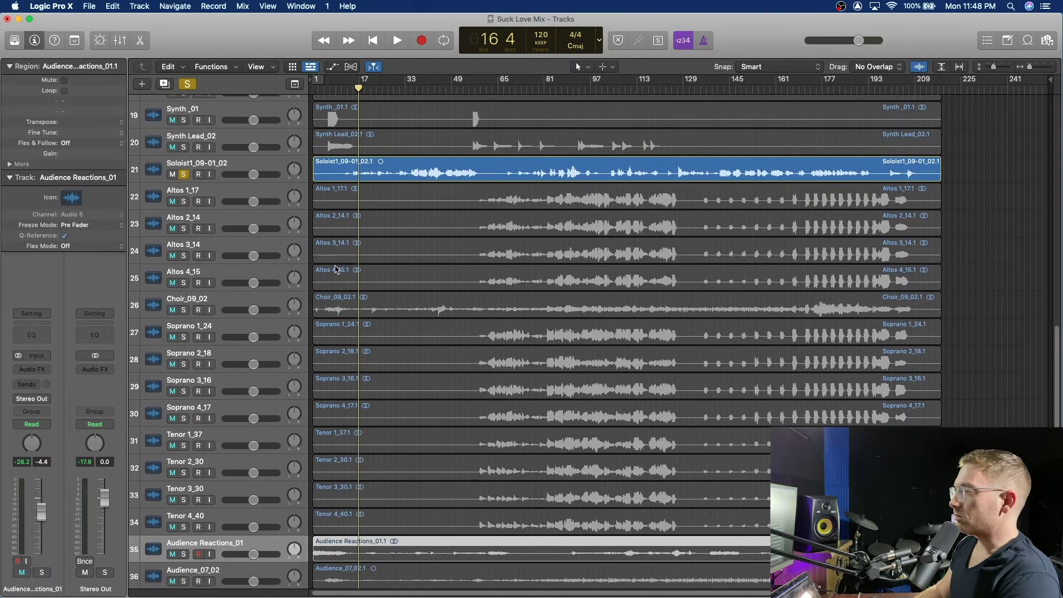
scroll(336, 269, "up", 5)
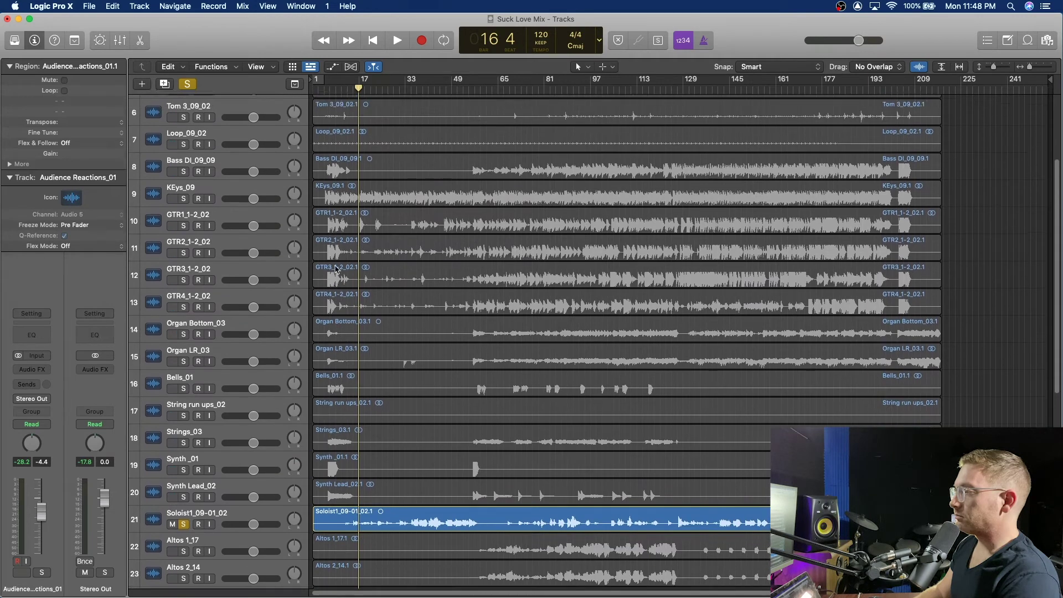
scroll(336, 270, "down", 4)
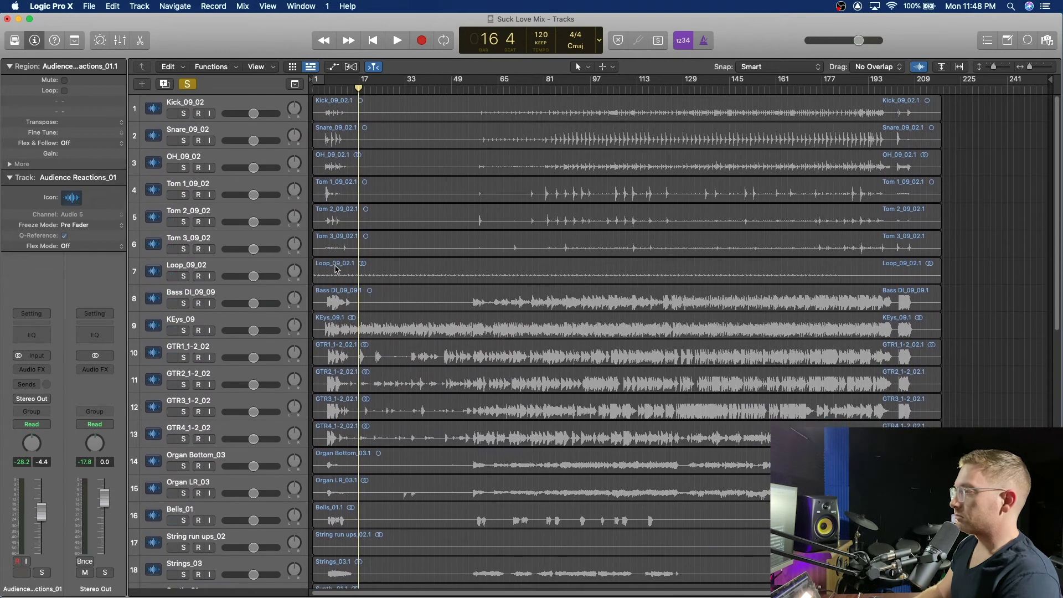
scroll(336, 270, "down", 8)
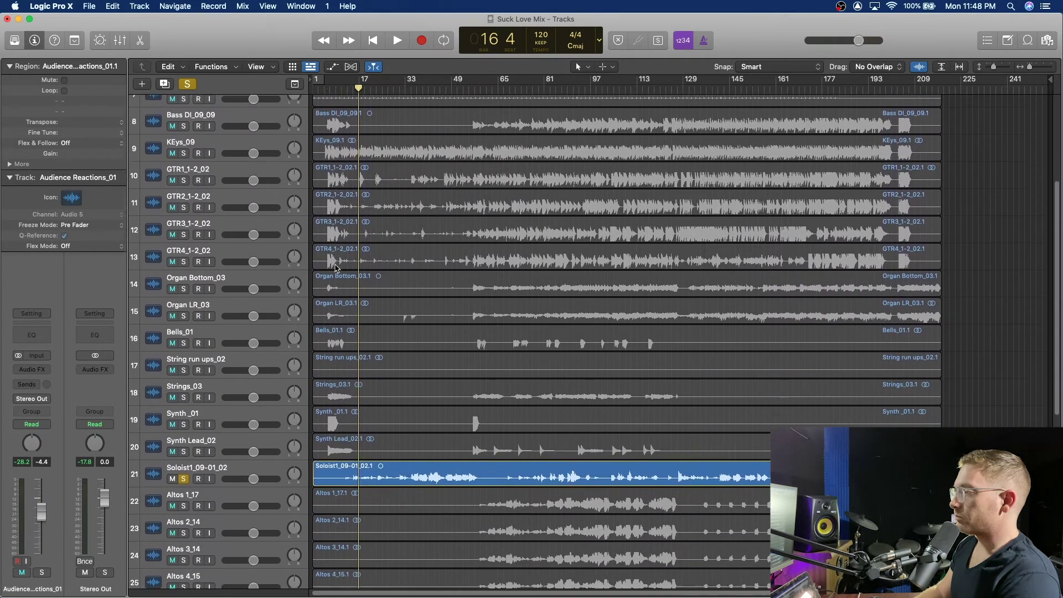
scroll(336, 269, "down", 4)
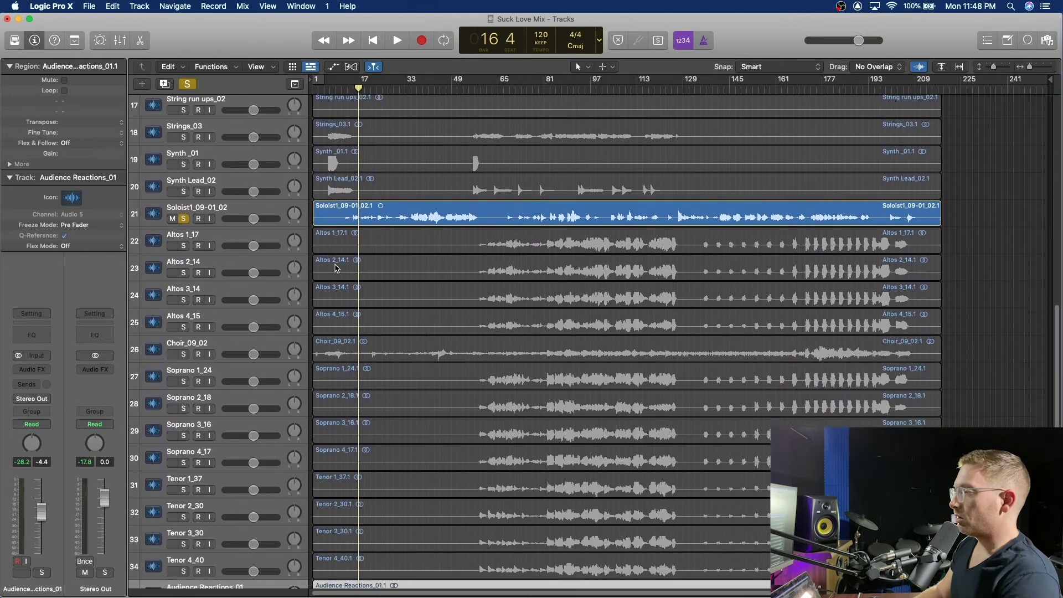
left_click(185, 136)
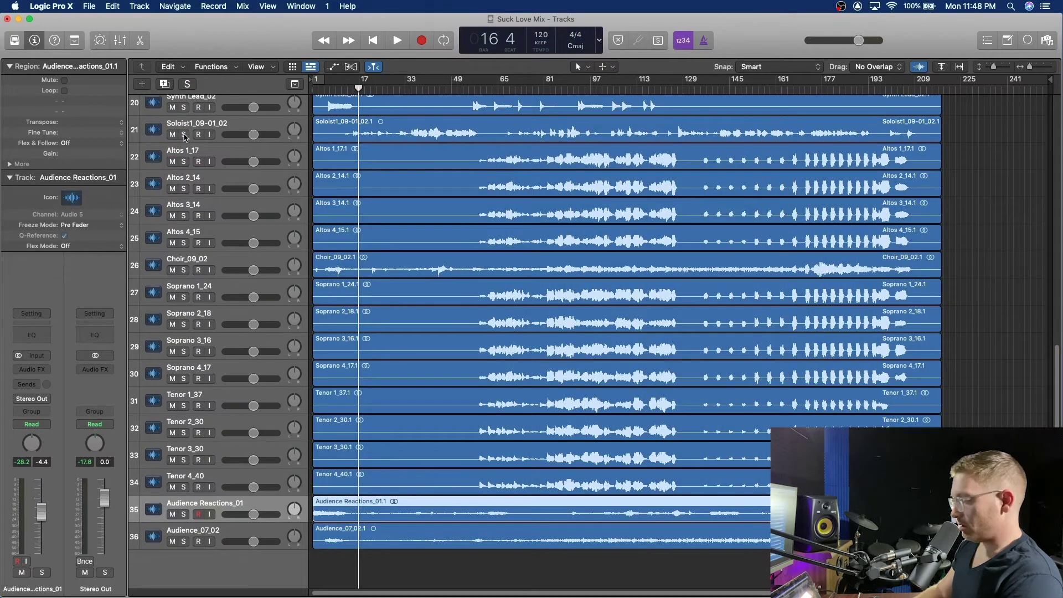
key("x")
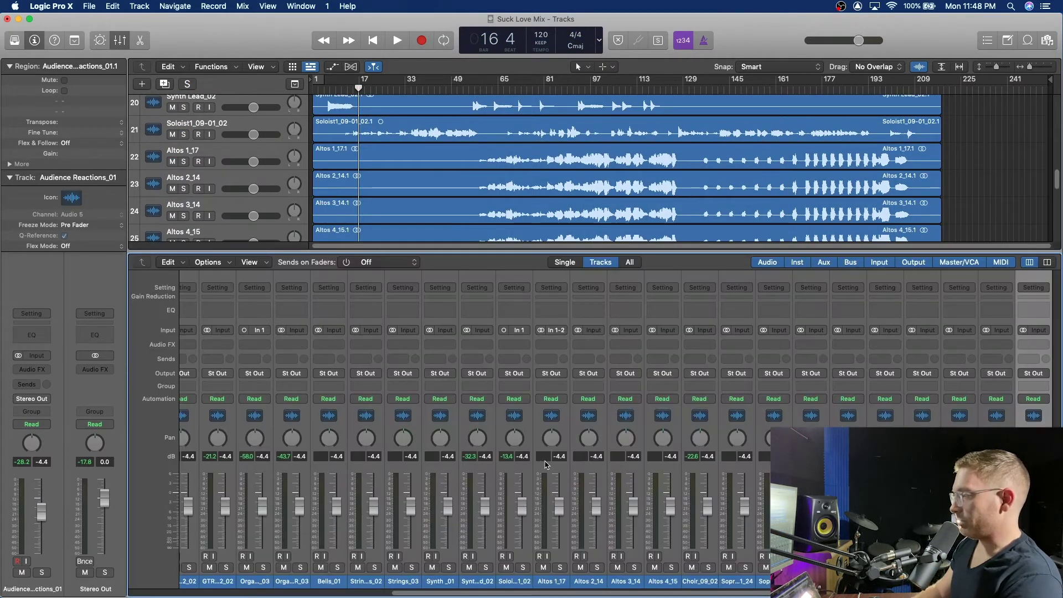
- Play the song from around bar 98 and check the levels and order of all tracks and mixer channels
scroll(536, 475, "left", 10)
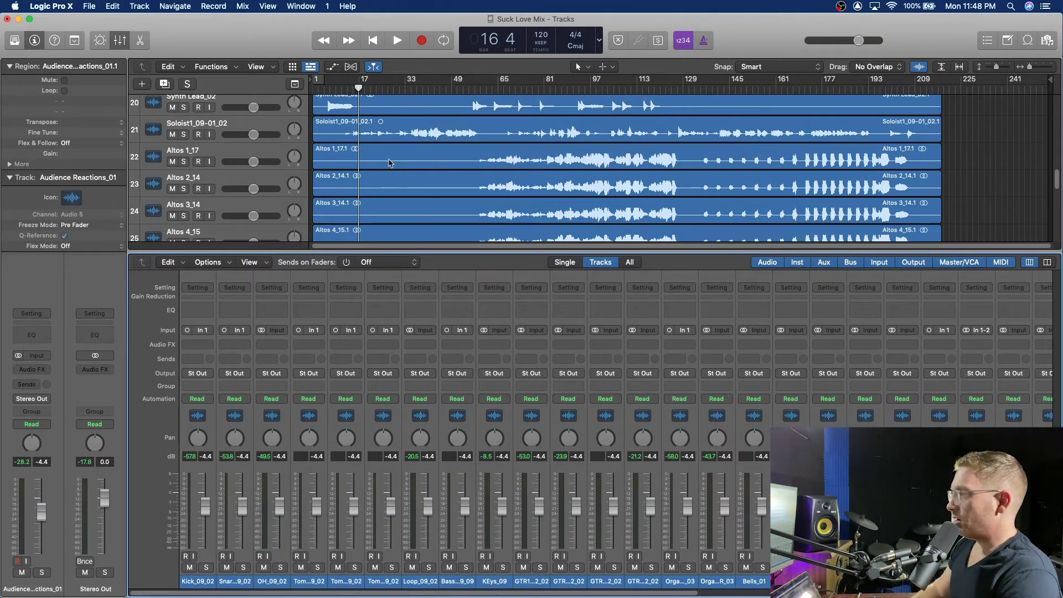
scroll(390, 163, "up", 15)
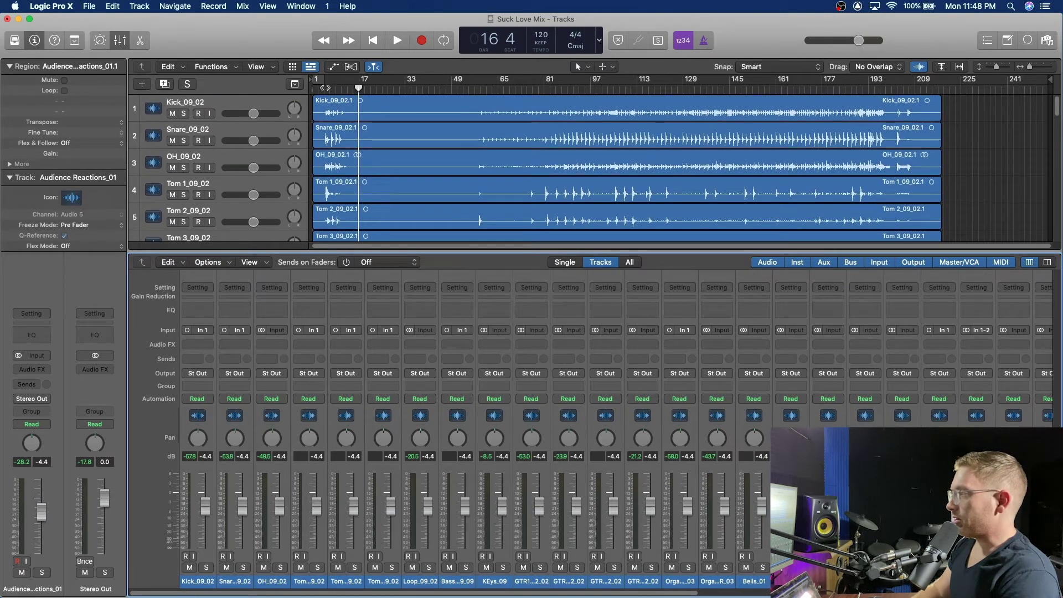
left_click(597, 92)
scroll(641, 168, "down", 3)
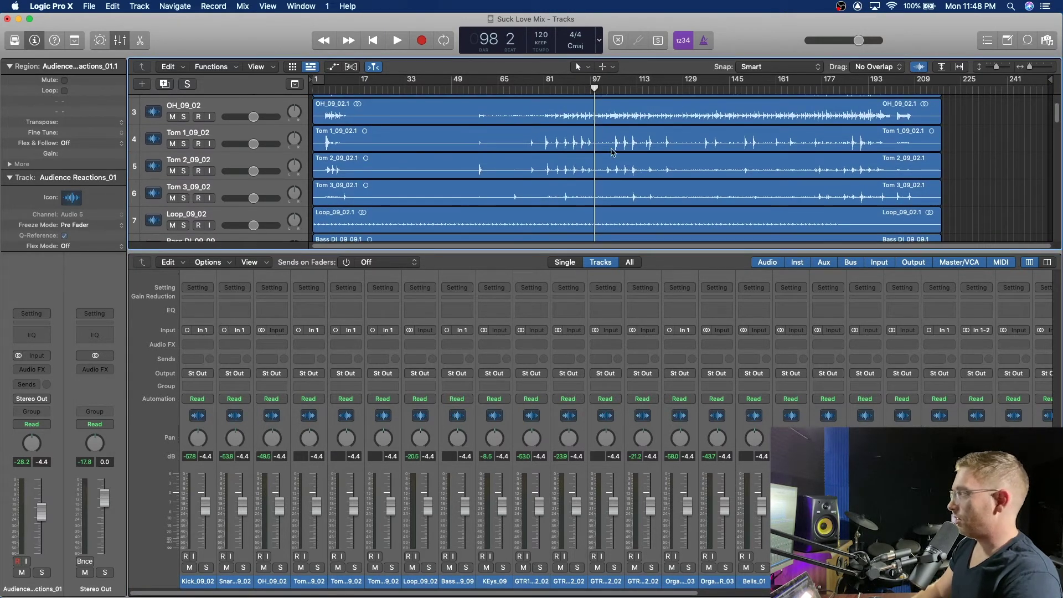
scroll(619, 135, "up", 3)
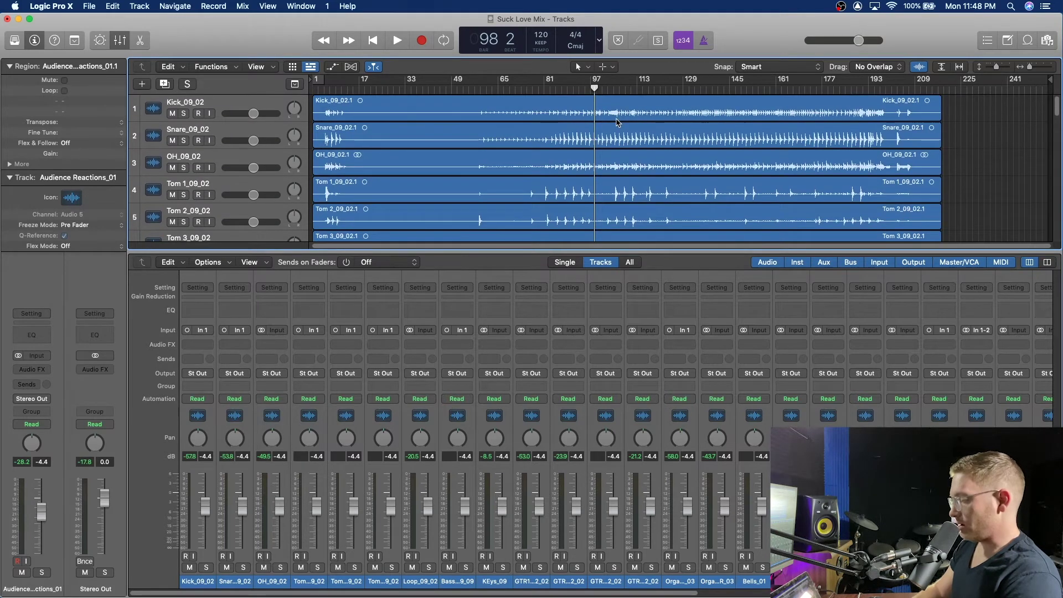
key("space")
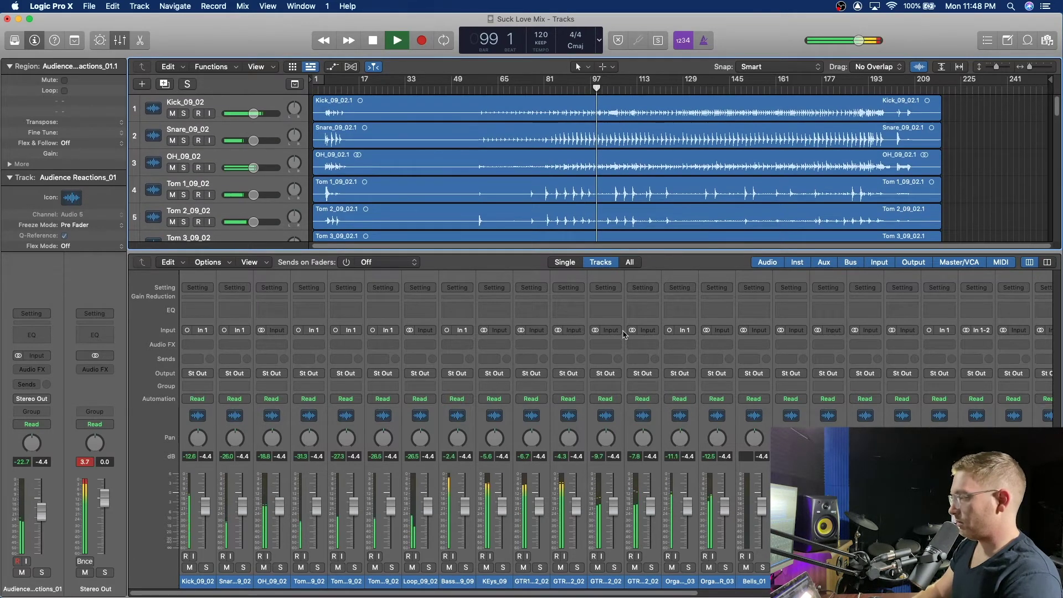
key("x")
scroll(598, 362, "down", 3)
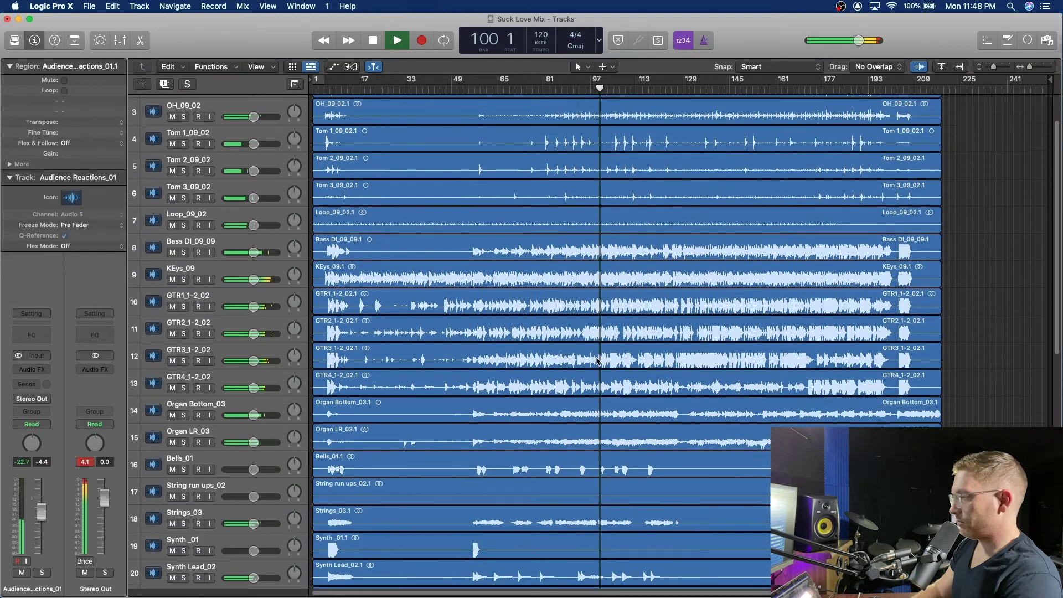
scroll(598, 360, "down", 15)
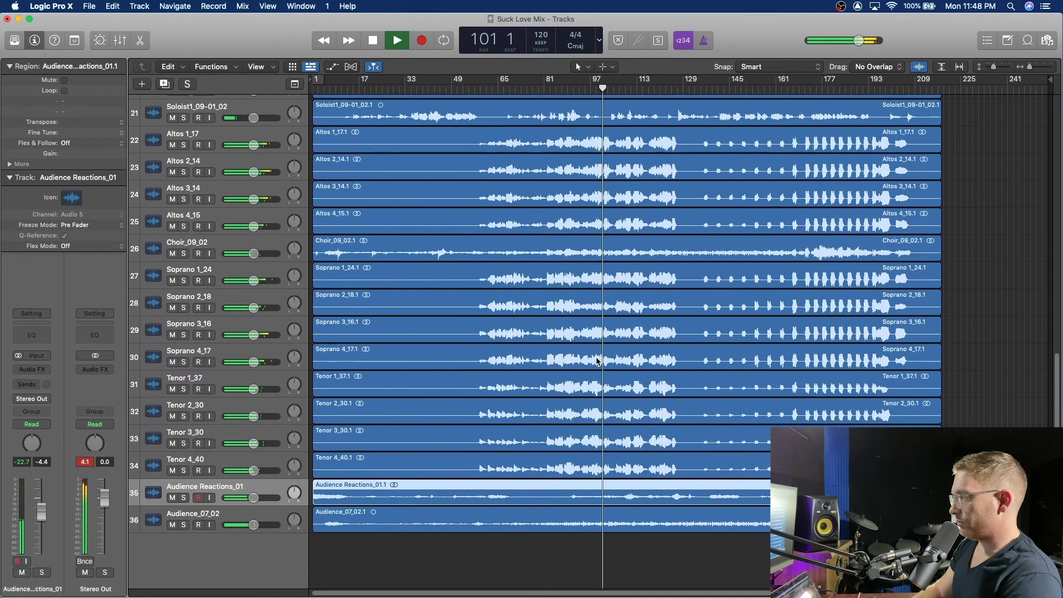
key("x")
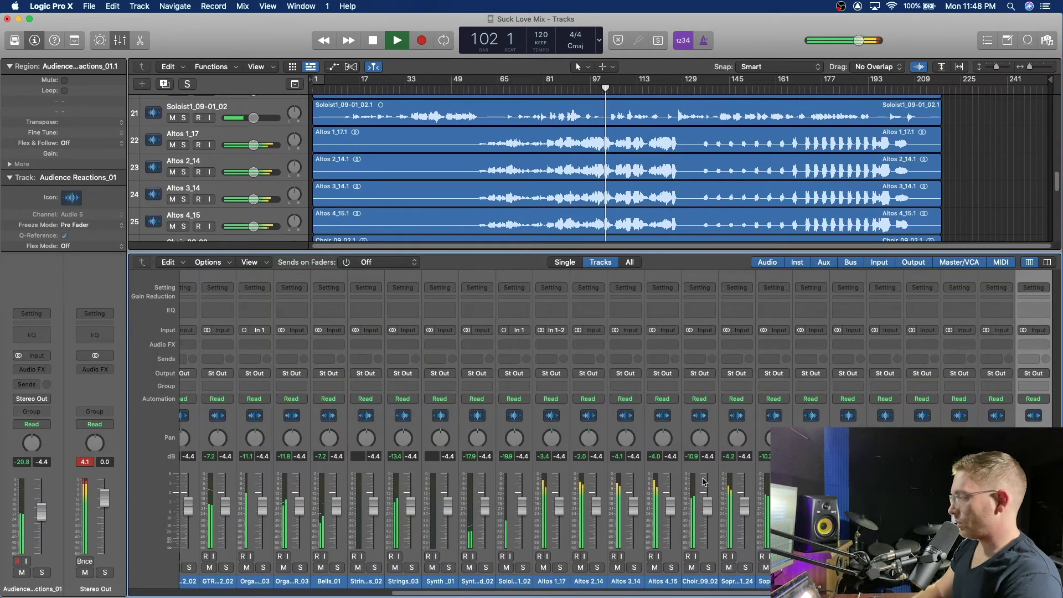
scroll(535, 476, "left", 10)
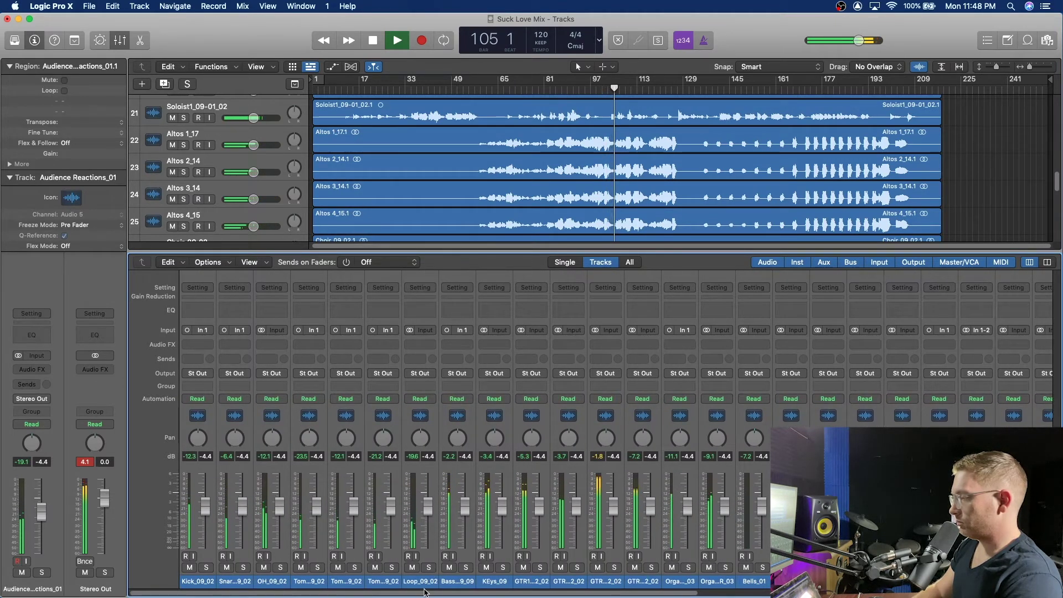
key("x")
- Move the OH_09_02 track directly below Tom 3_09_02, check its place in the mixer and stop playback
scroll(206, 158, "up", 10)
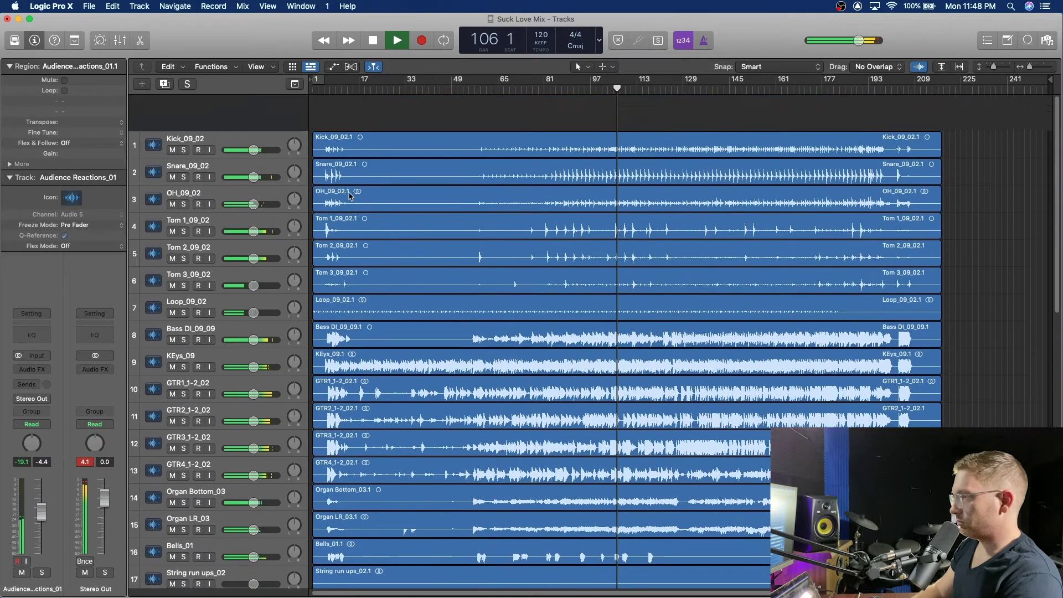
left_click_drag(206, 158, 206, 244)
key("x")
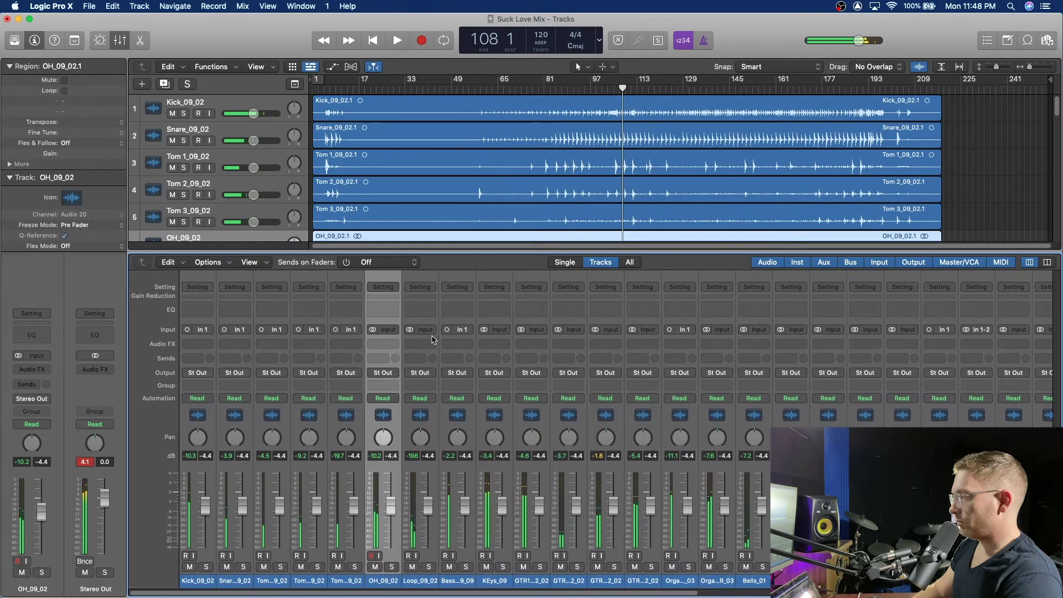
key("space")
- Move the Choir_09_02 track directly below Soloist1_09-01_02, above the Altos tracks
scroll(543, 586, "right", 15)
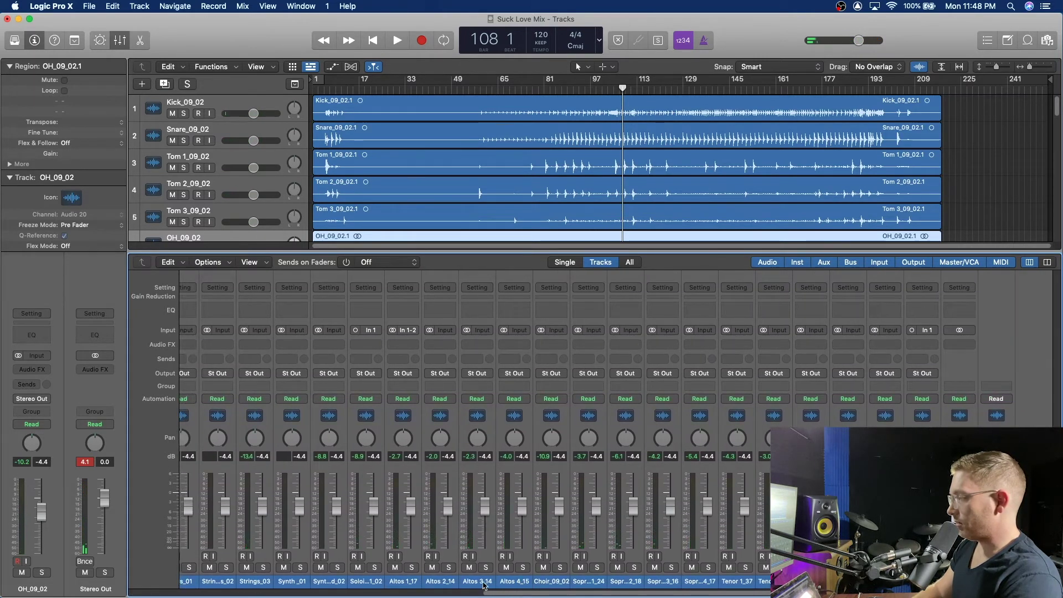
key("x")
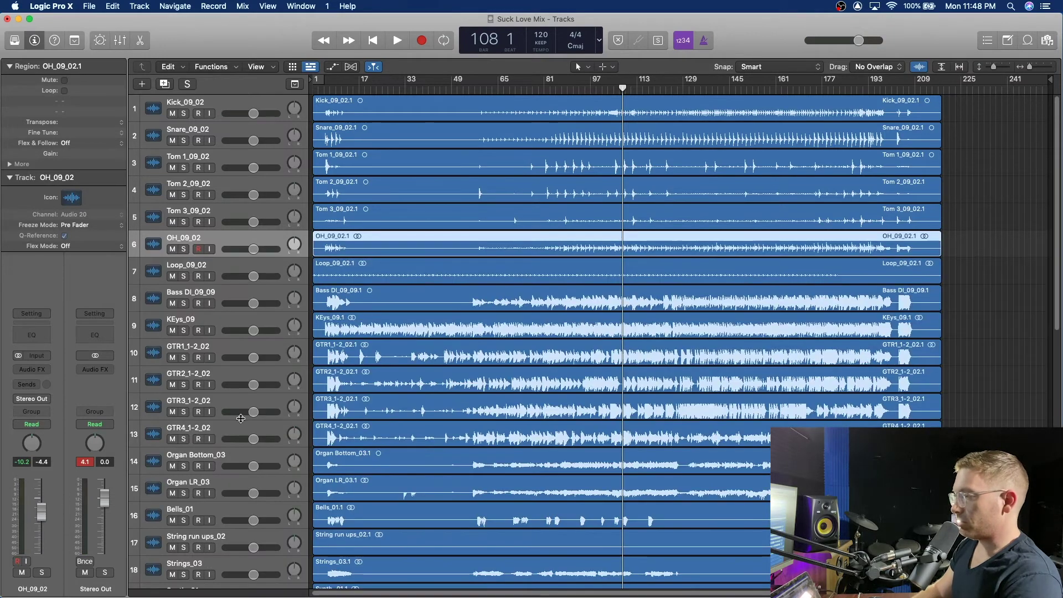
scroll(241, 419, "down", 10)
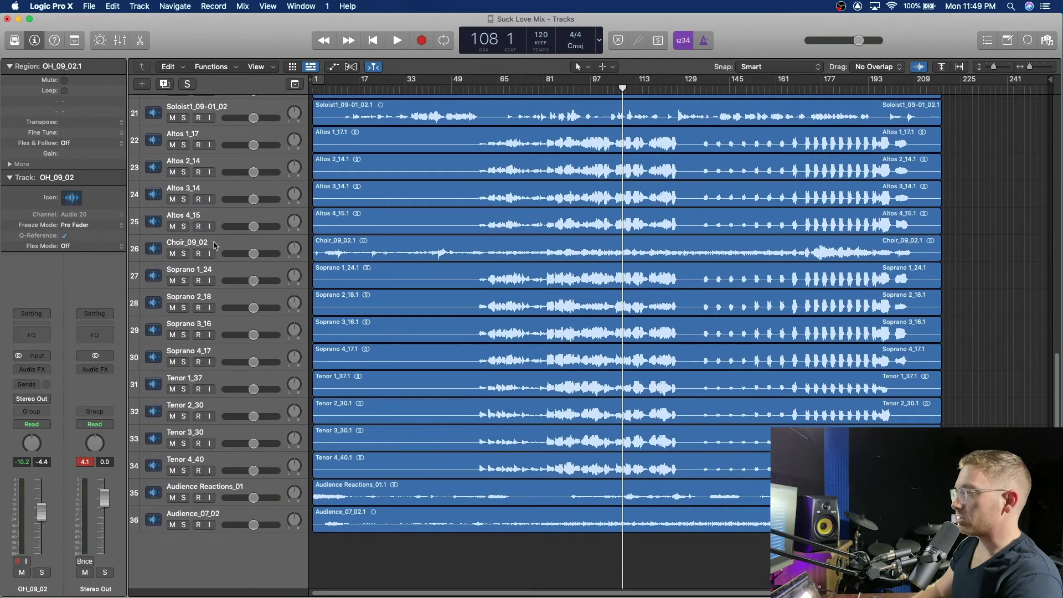
left_click_drag(216, 247, 245, 307)
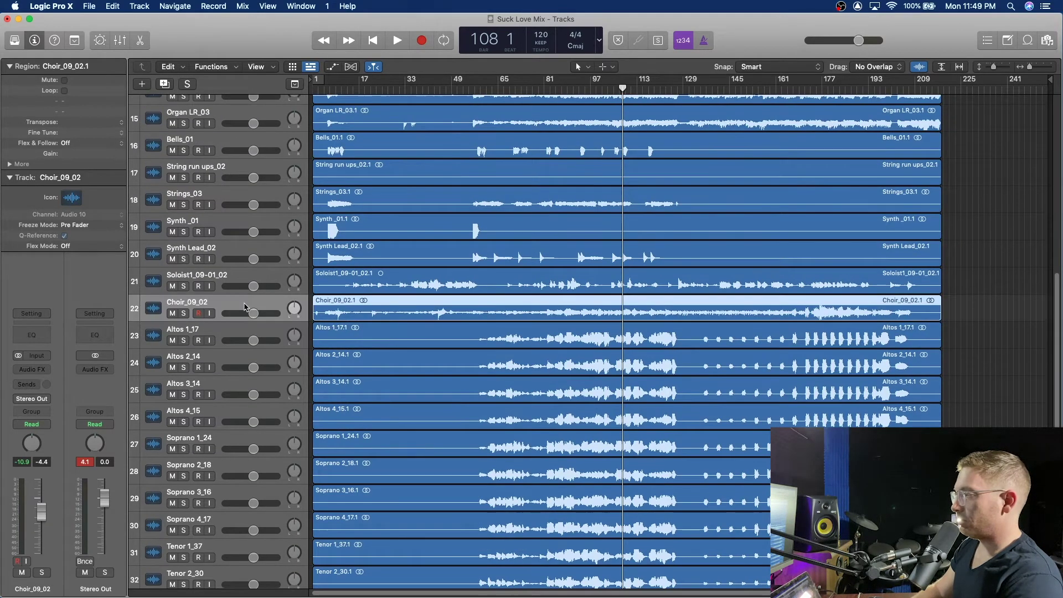
- Solo Choir_09_02, listen to it briefly from around bar 93, and take it out of solo
left_click(183, 314)
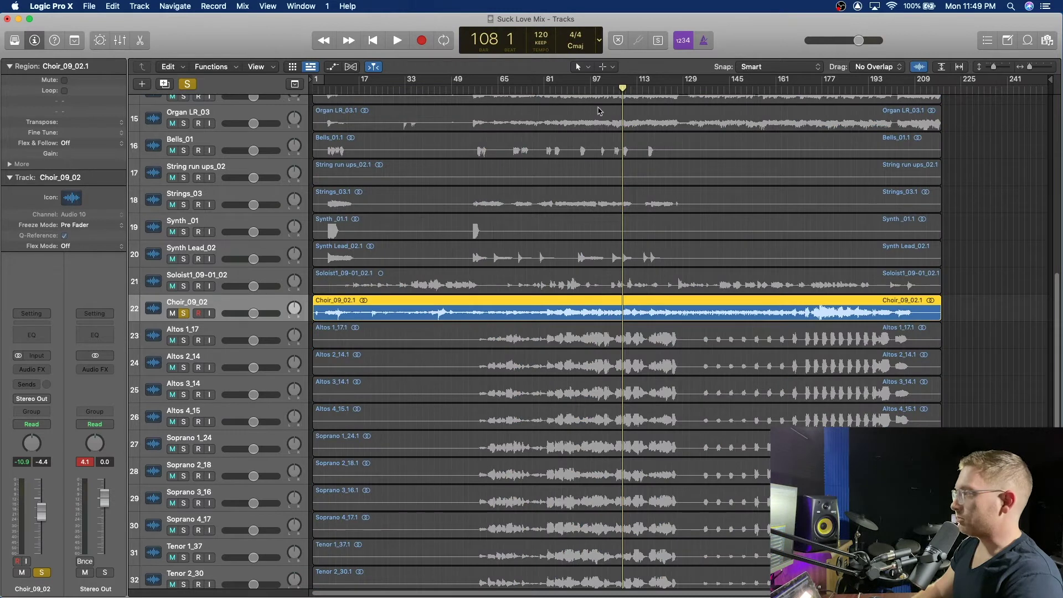
left_click(576, 89)
key("space")
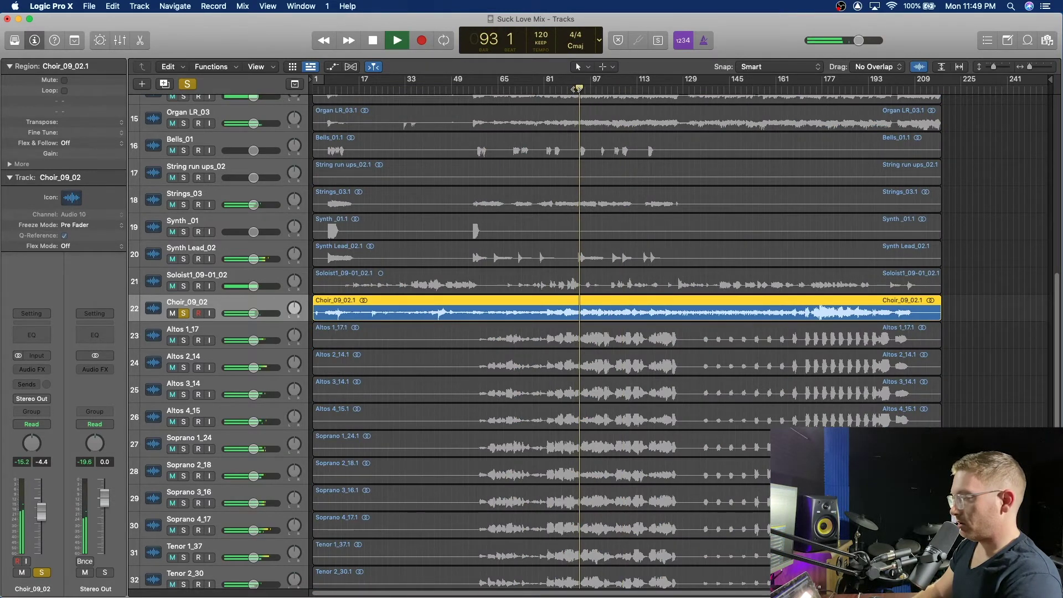
key("space")
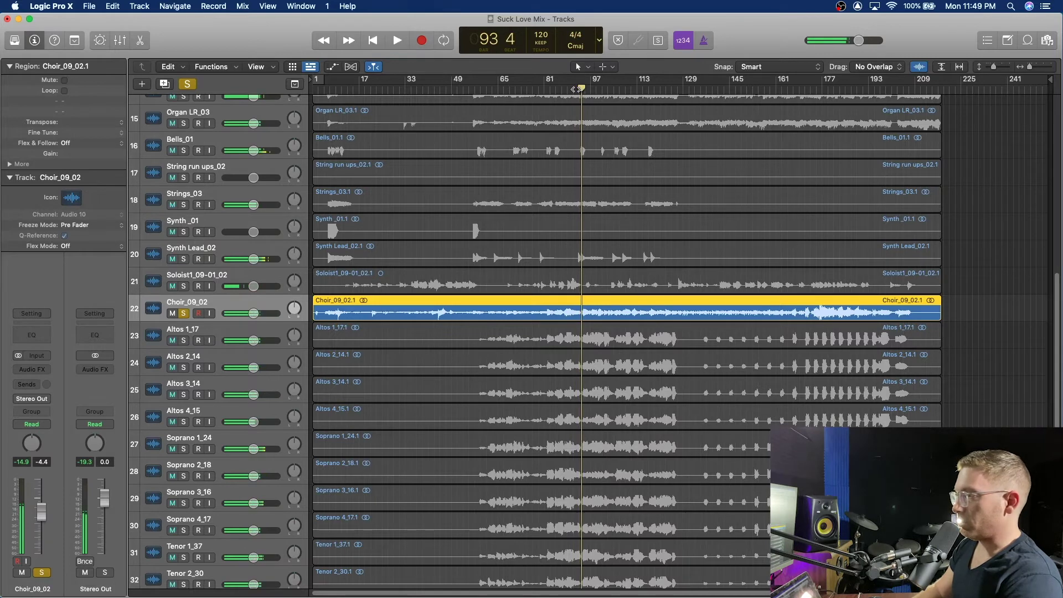
left_click(183, 313)
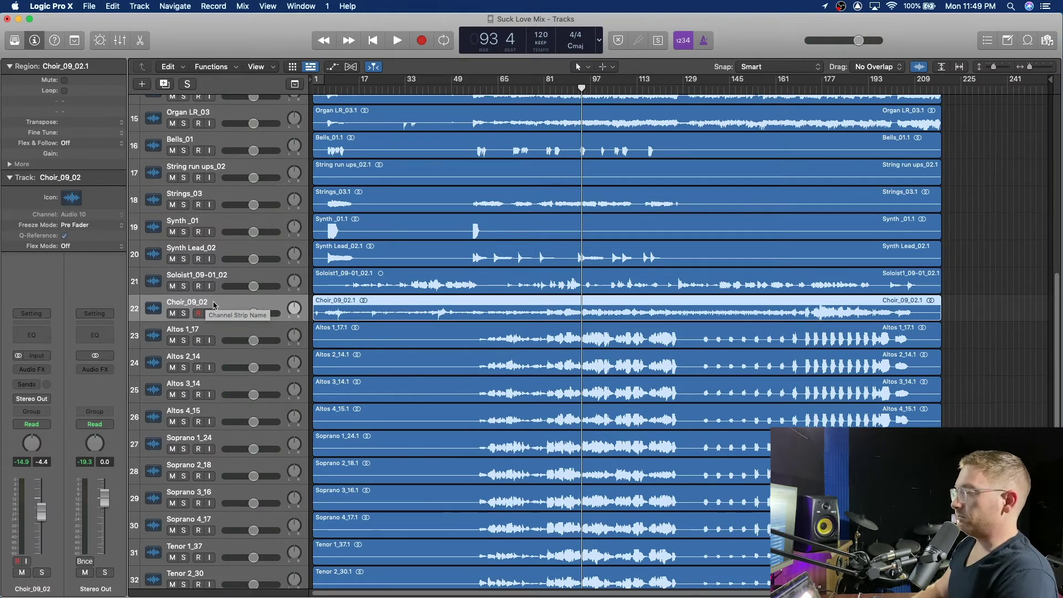
- Move Choir_09_02 below Tenor 4_40, directly above Audience Reactions_01, and review the track order
scroll(213, 305, "down", 6)
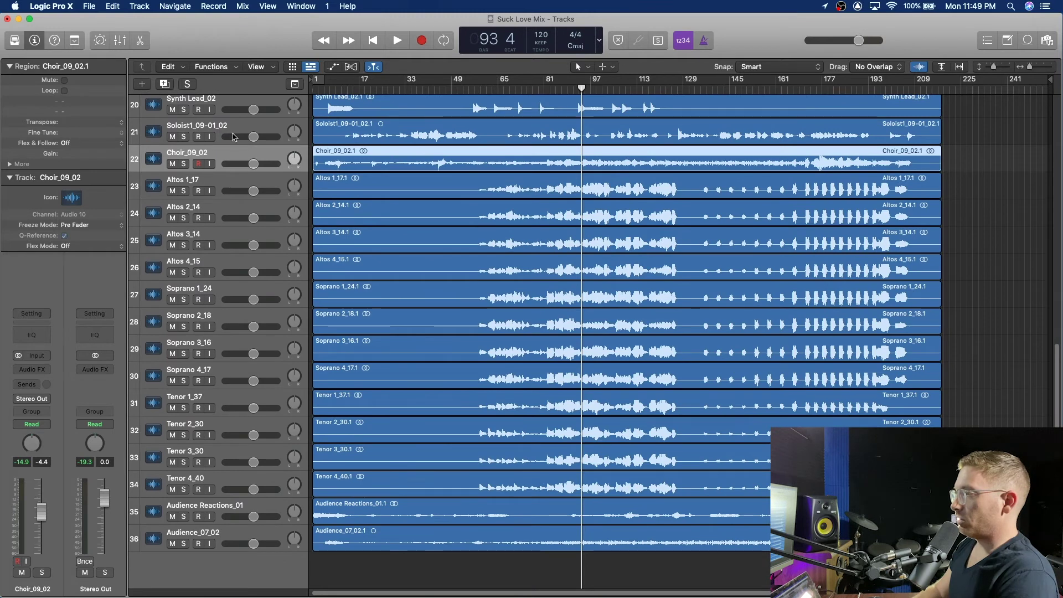
left_click_drag(220, 157, 233, 492)
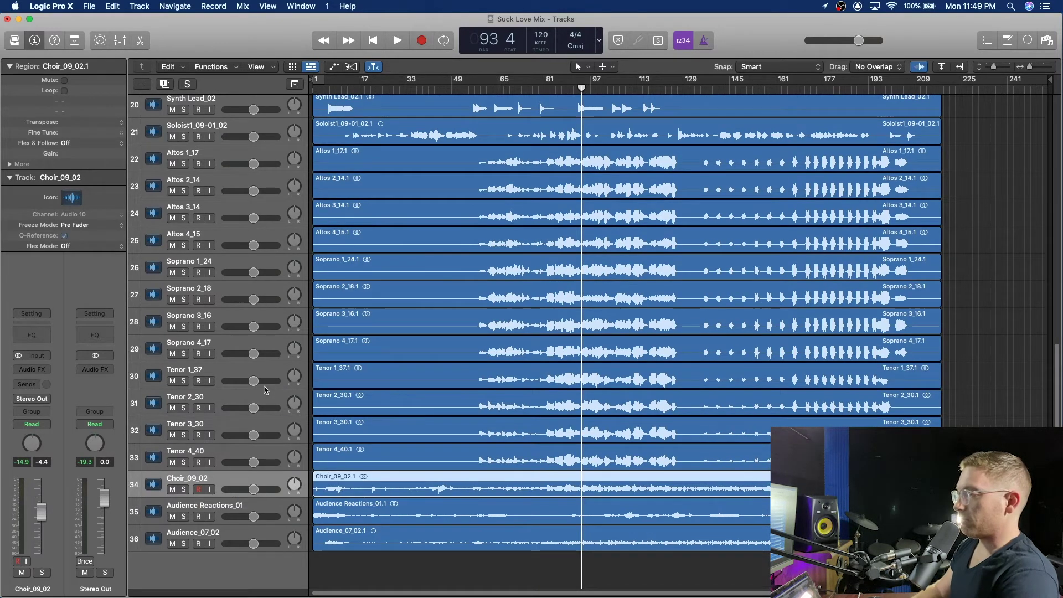
scroll(397, 316, "up", 13)
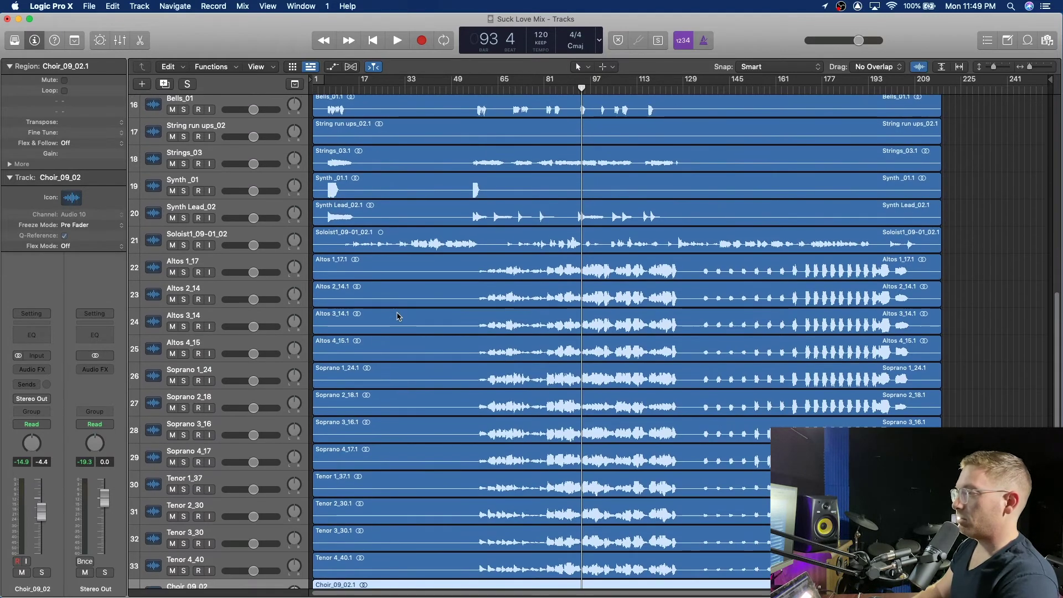
scroll(398, 316, "up", 6)
scroll(398, 316, "down", 10)
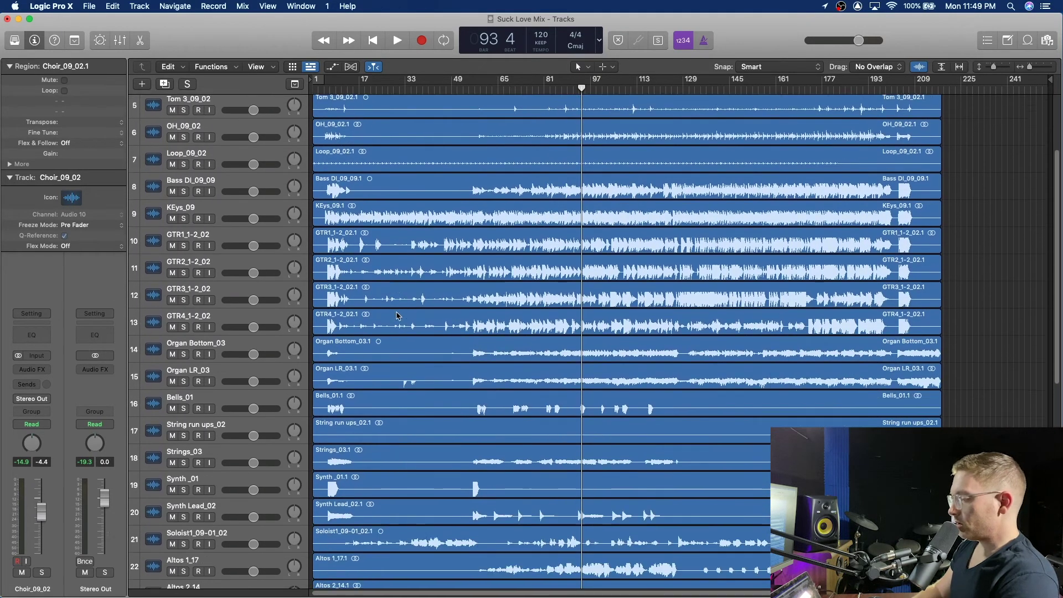
- Lower the twelve vocal channels from Altos 1_17 to Tenor 4_40 together to about -15.8 dB in the mixer and play the song
key("x")
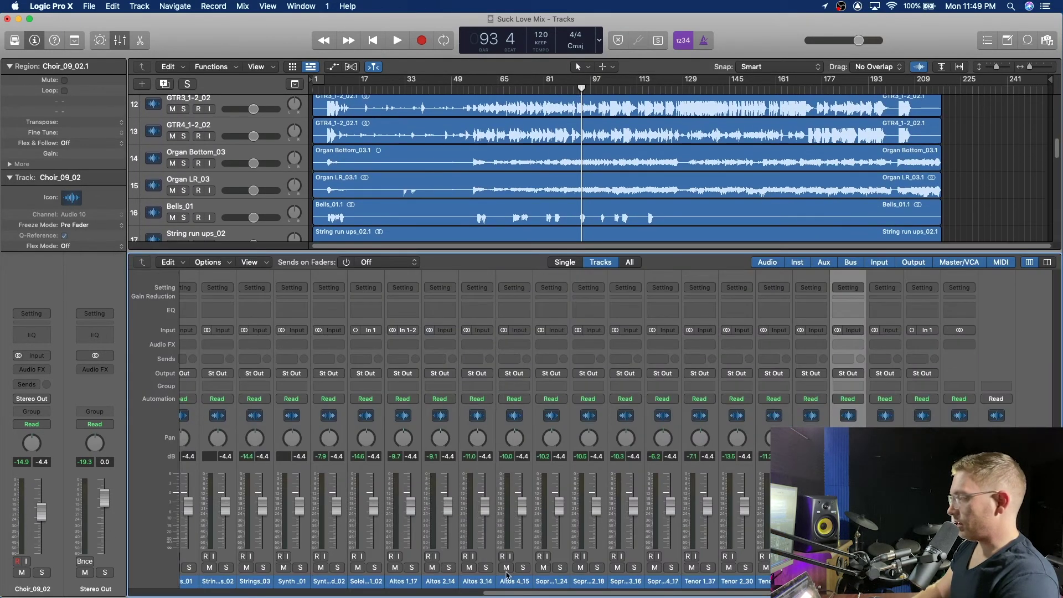
left_click(401, 582)
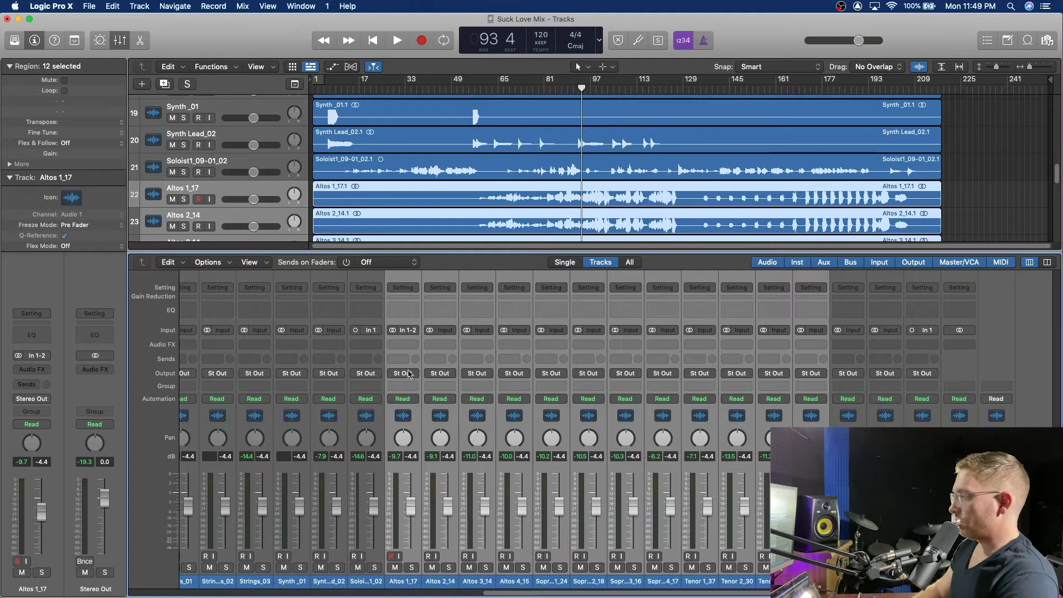
left_click_drag(410, 510, 410, 531)
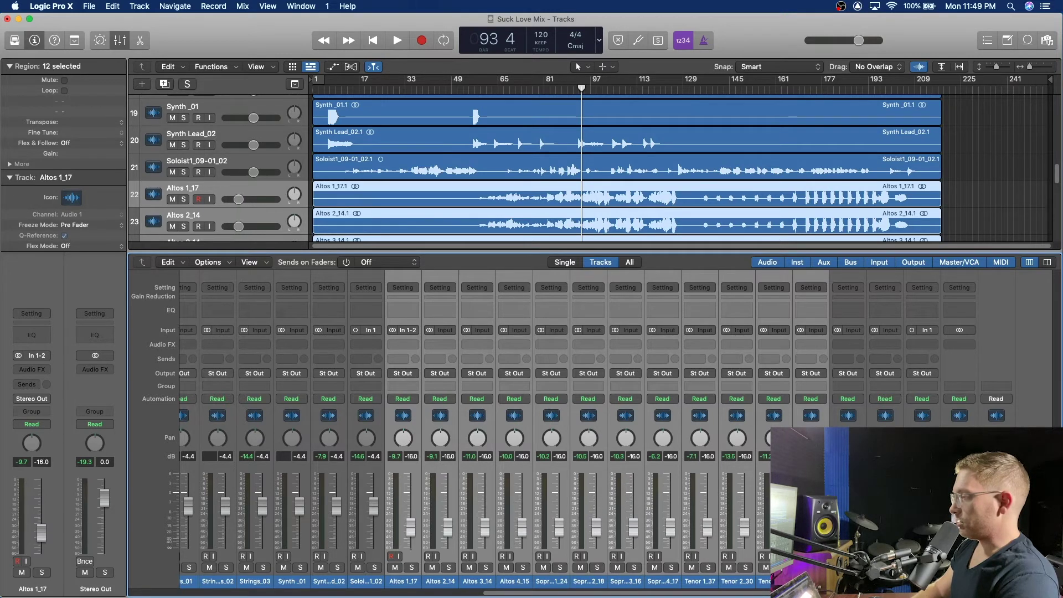
key("space")
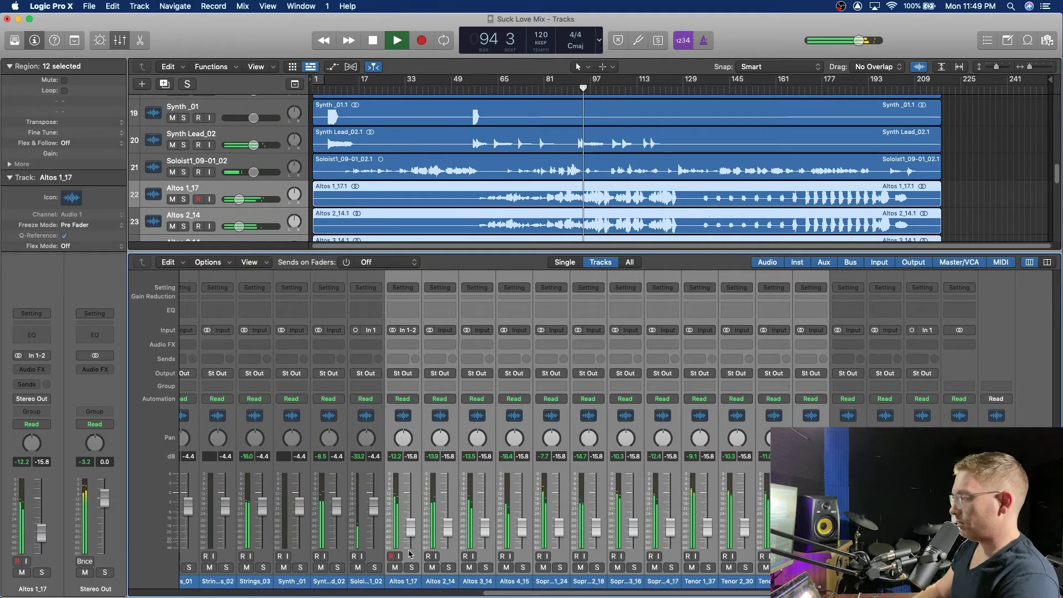
- Lower the four guitar channels together to -11.0 dB and KEys_09 to -9.4 dB, checking the balance in playback
scroll(398, 532, "left", 10)
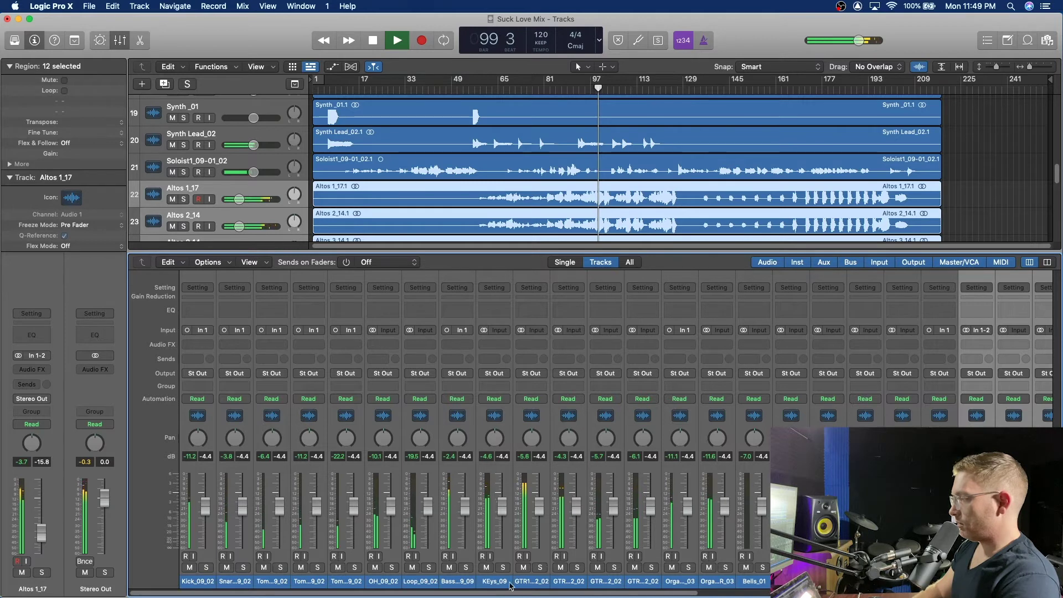
key("space")
left_click_drag(536, 589, 641, 589)
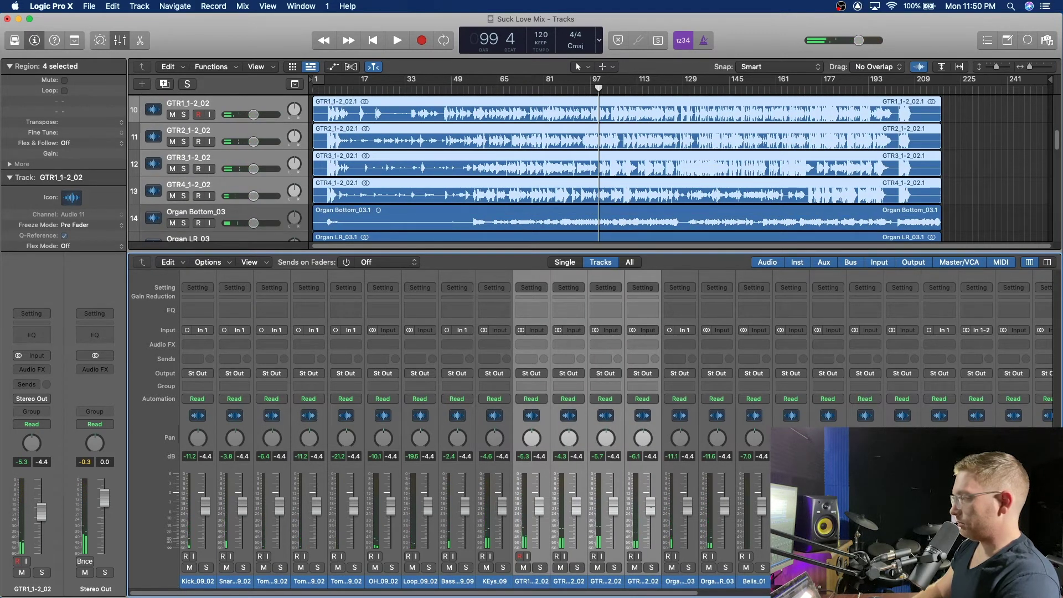
left_click_drag(651, 507, 652, 521)
key("space")
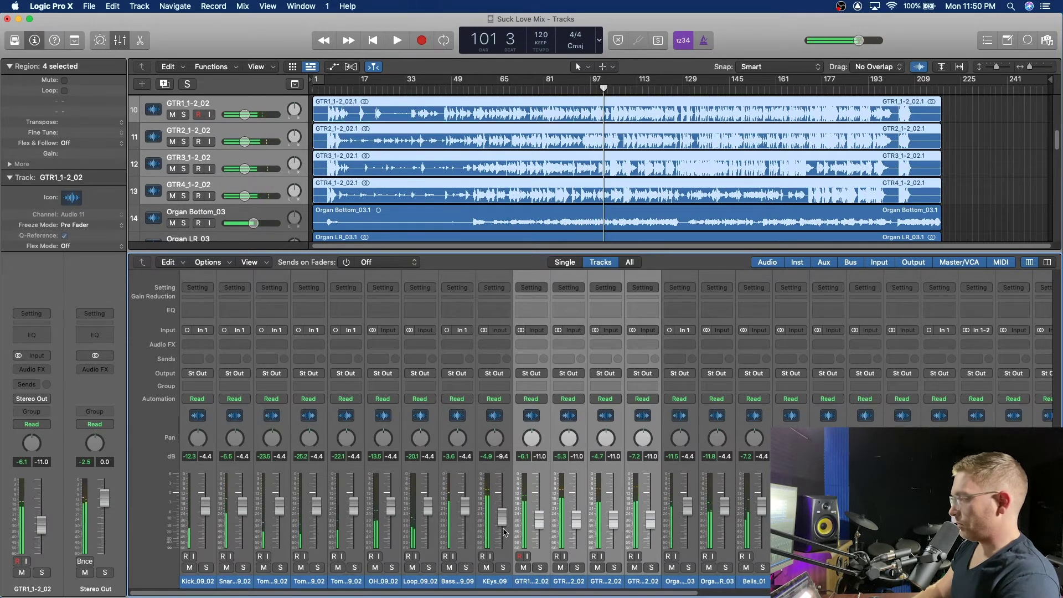
- Solo Bells_01, lower its volume and play it from bar 101
left_click(763, 568)
scroll(769, 160, "up", 10)
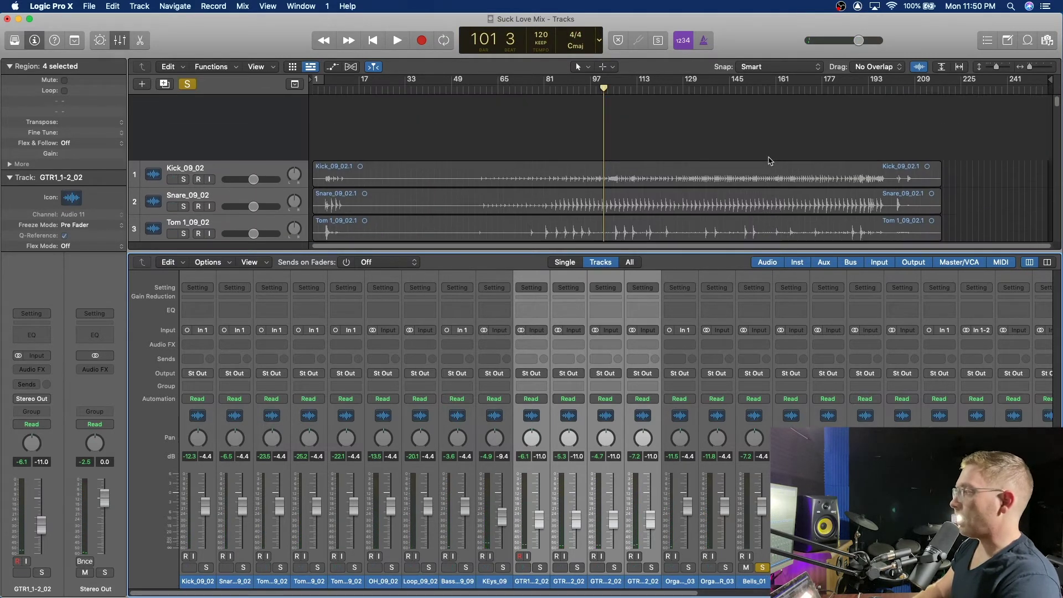
scroll(825, 196, "down", 10)
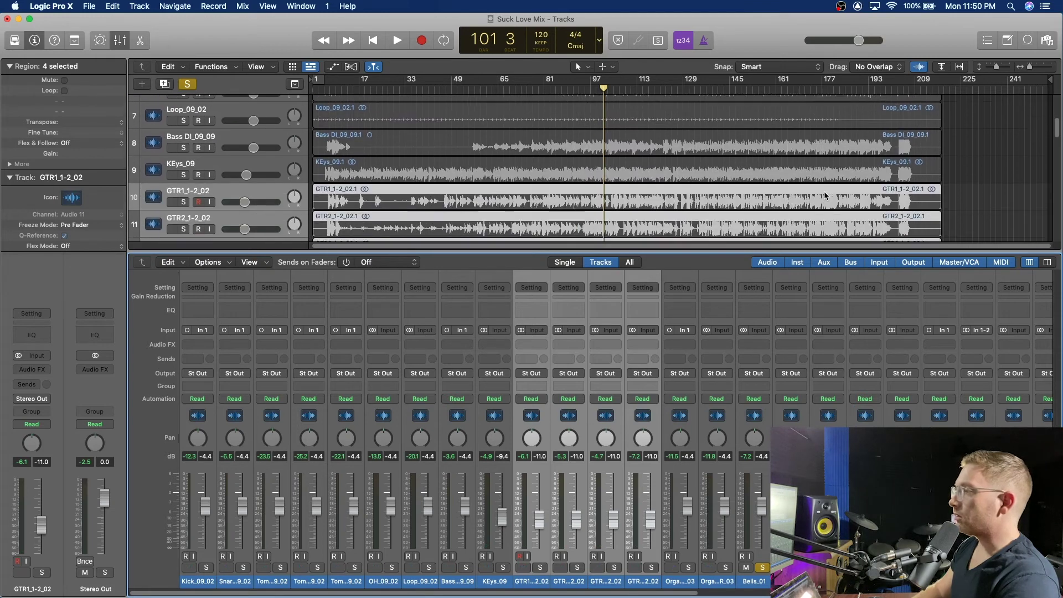
key("x")
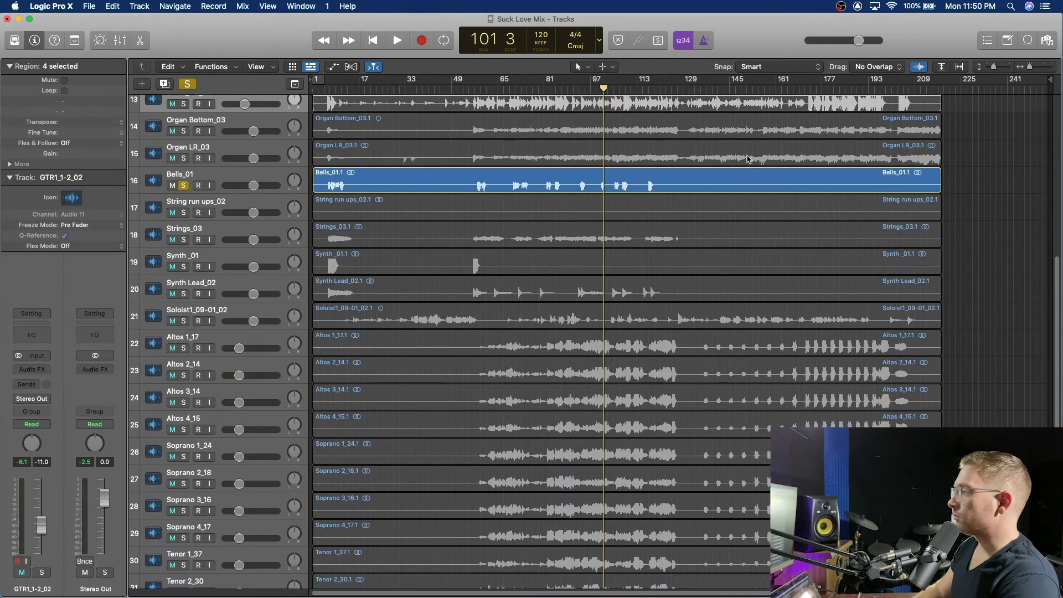
left_click(601, 89)
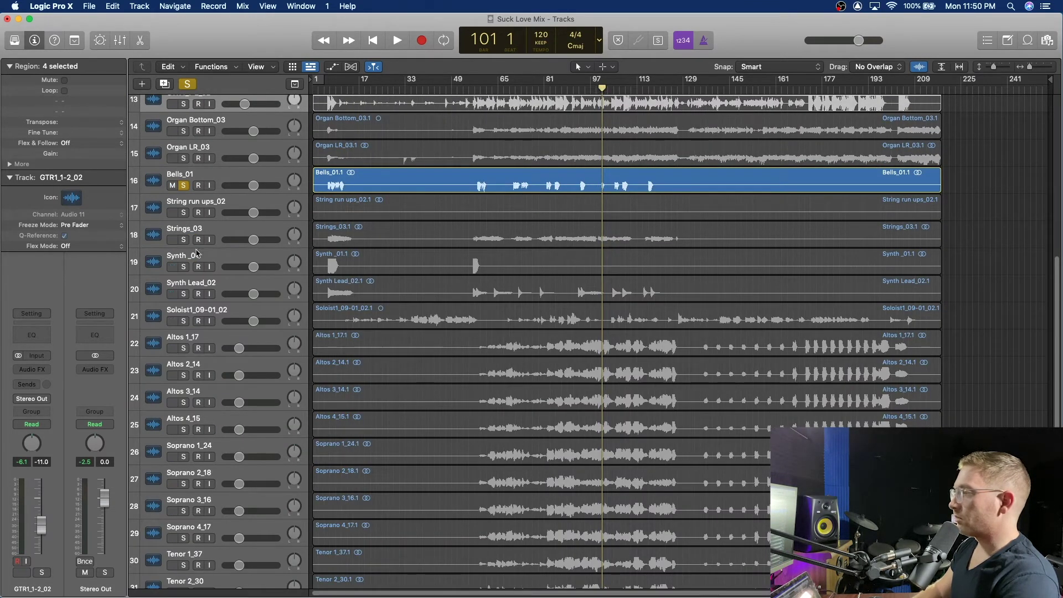
left_click_drag(235, 193, 226, 192)
key("space")
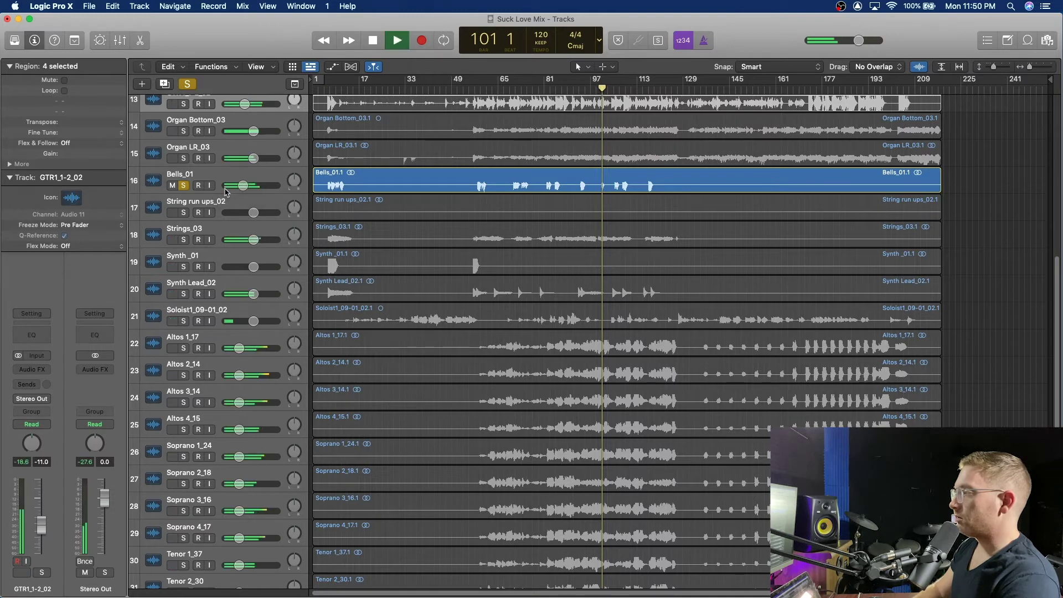
- Unsolo Bells_01, raise Soloist1_09-01_02 slightly, lower Bells_01 to -15.8 dB while listening to the full mix, and stop playback
left_click(184, 186)
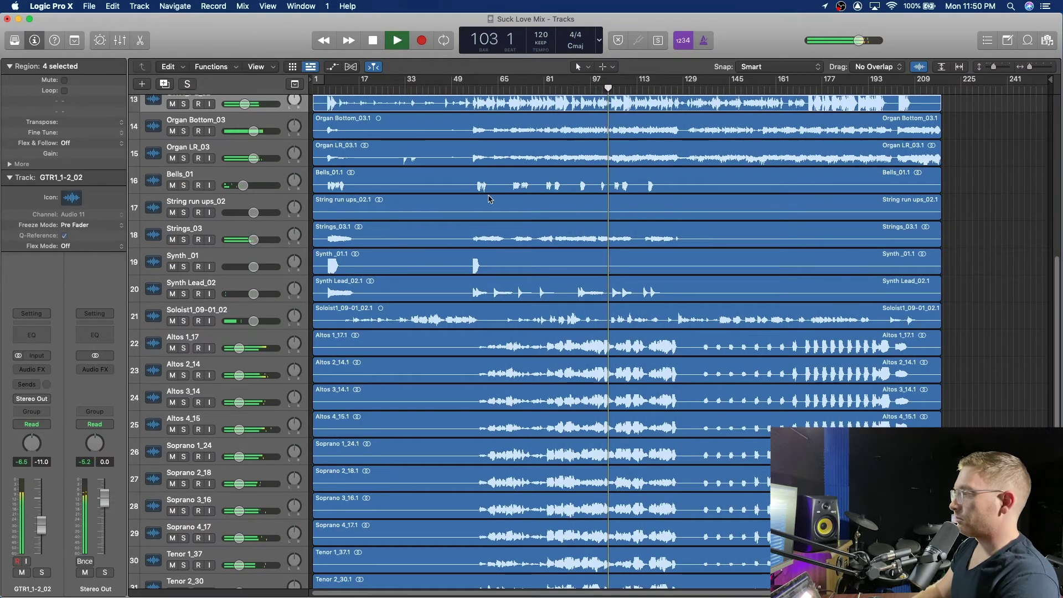
scroll(510, 265, "down", 6)
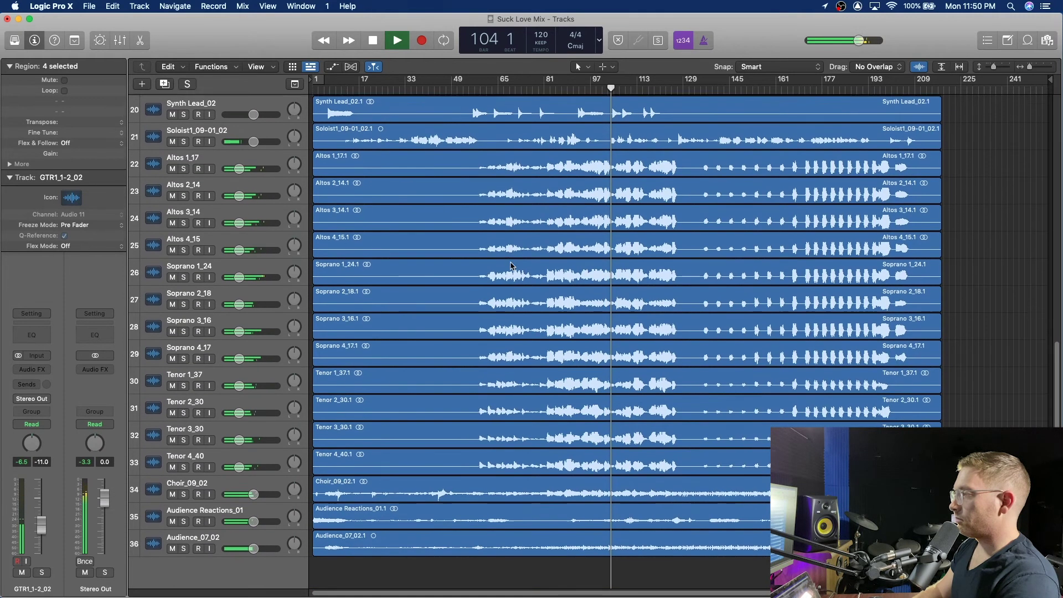
scroll(511, 266, "up", 4)
left_click_drag(254, 267, 262, 272)
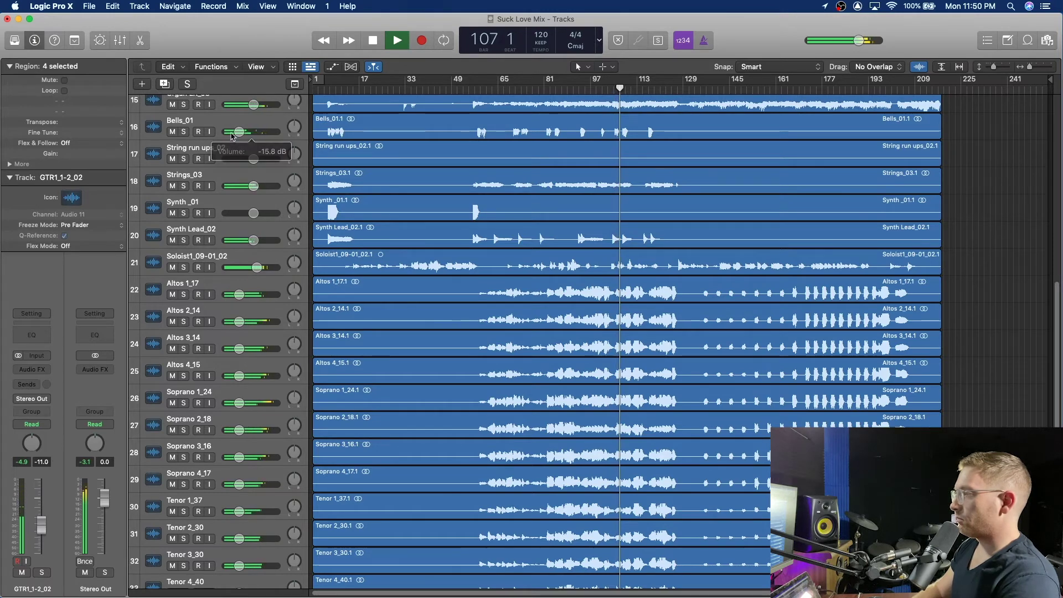
scroll(350, 153, "up", 7)
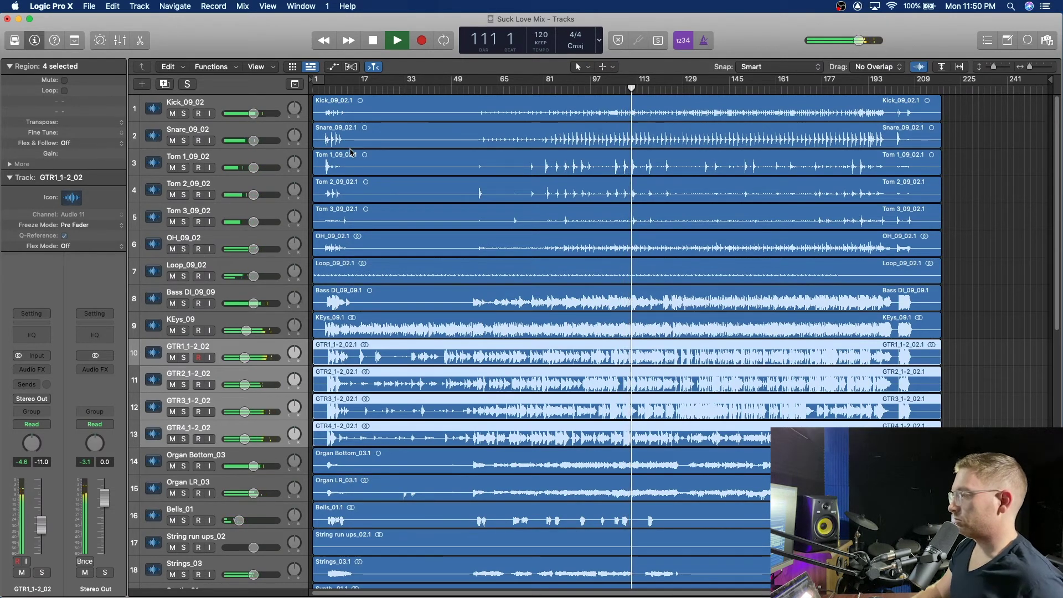
key("space")
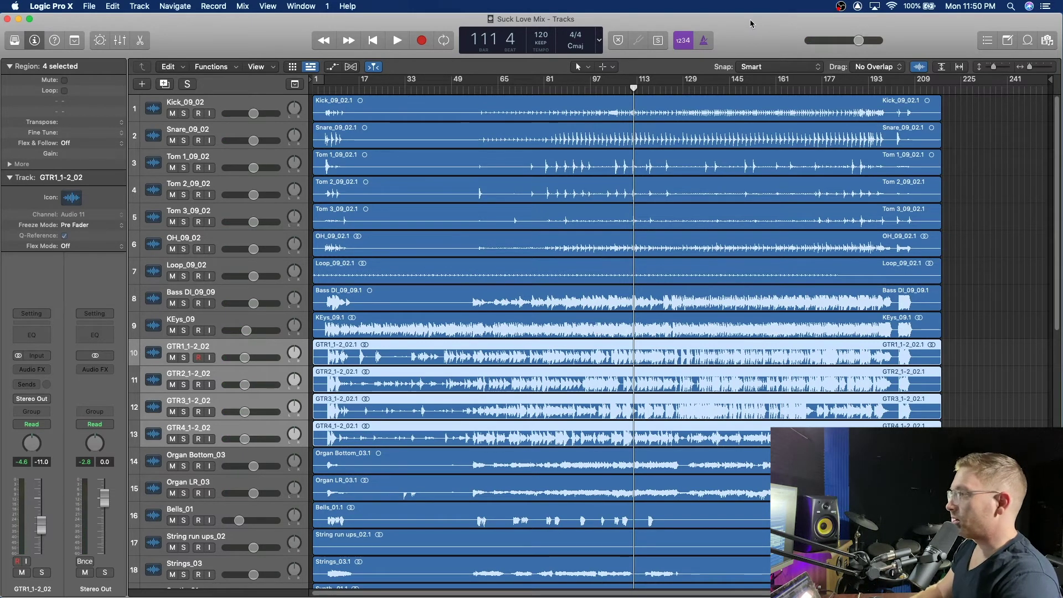
- Rename the Kick_09_02 track as Kick and the Snare_09_02 track as Snare
double_click(188, 108)
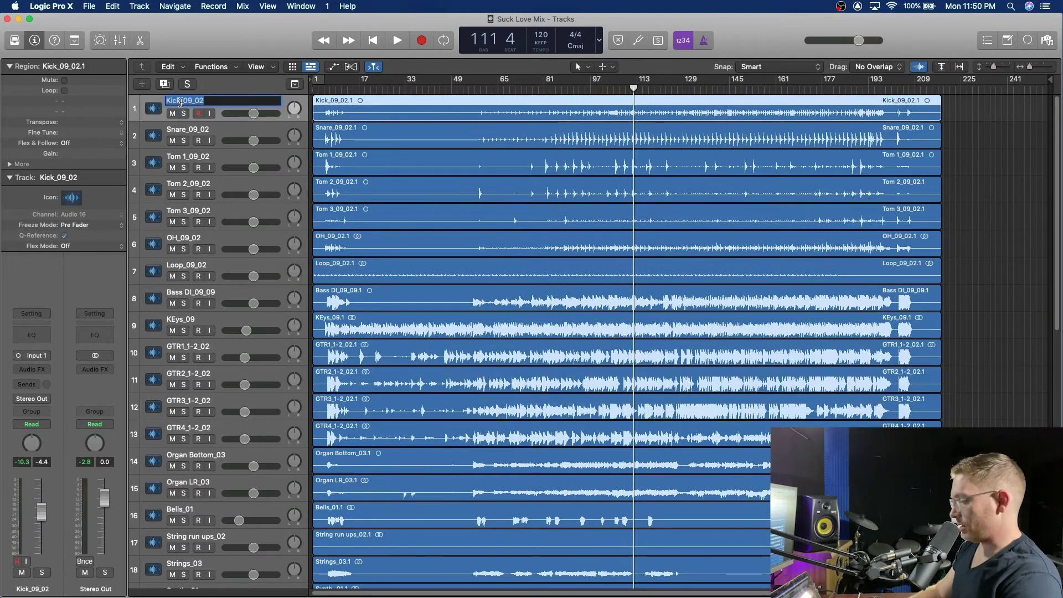
type("Kick")
key("Return")
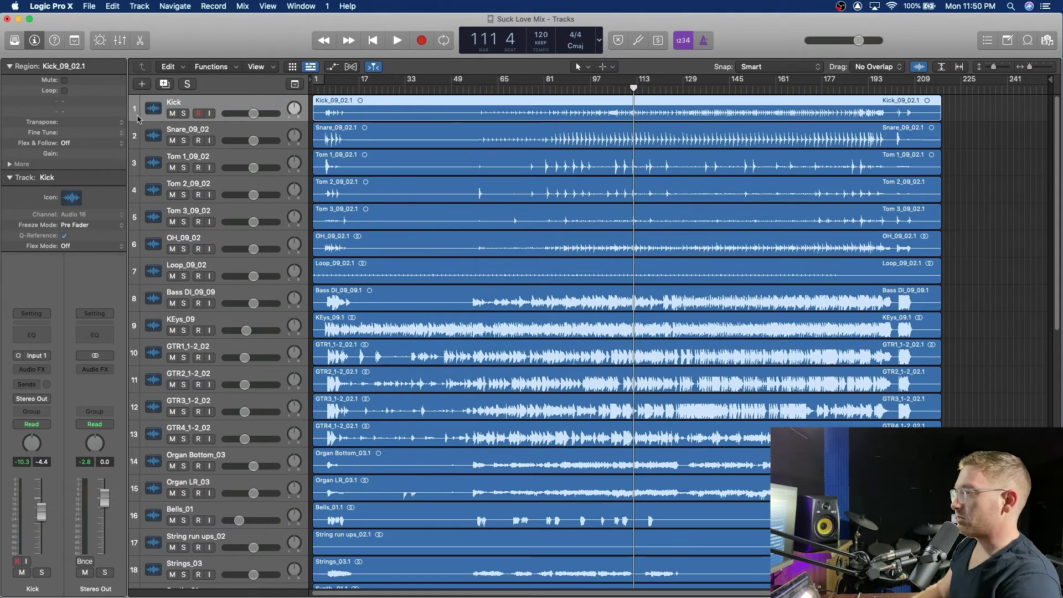
double_click(184, 128)
type("Snare")
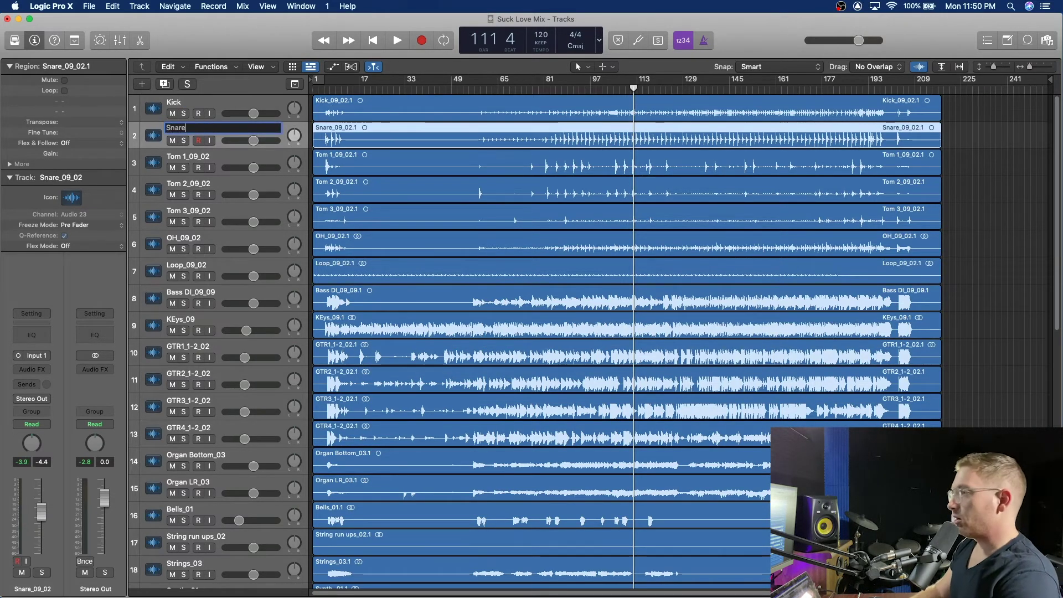
key("Return")
- Rename the three tom tracks as Tom 1, Tom 2 and Tom 3, removing their number suffixes
left_click(176, 157)
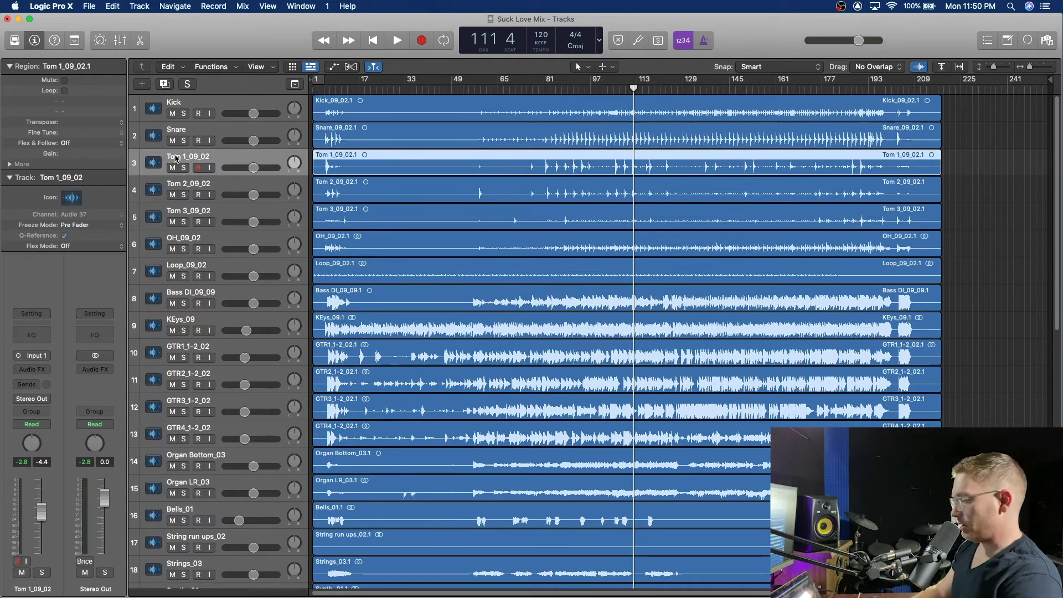
double_click(175, 155)
type("Tom ")
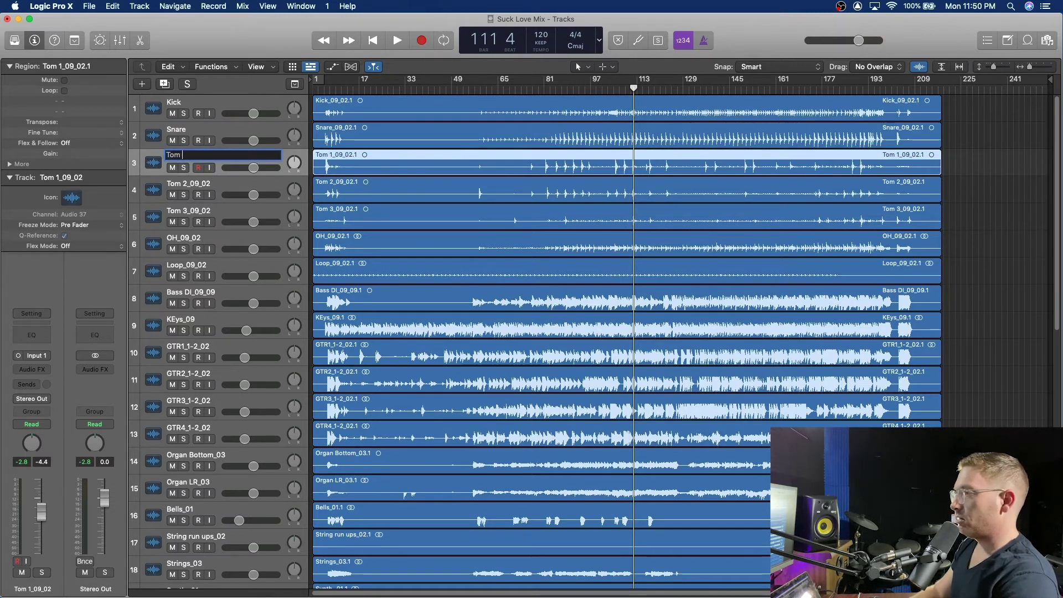
type("1")
key("Return")
left_click(178, 186)
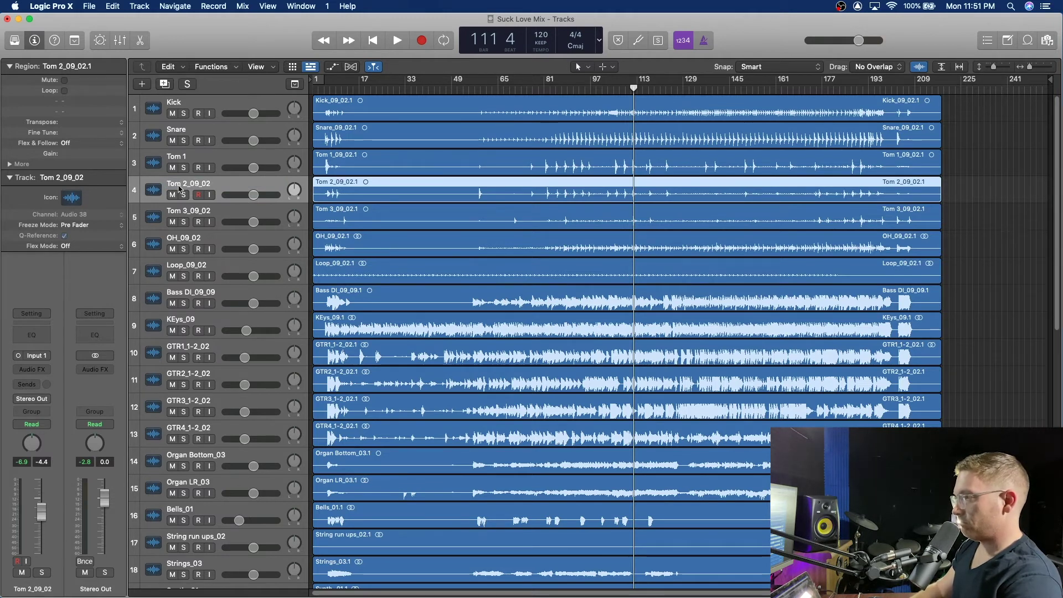
double_click(178, 187)
type("Tom")
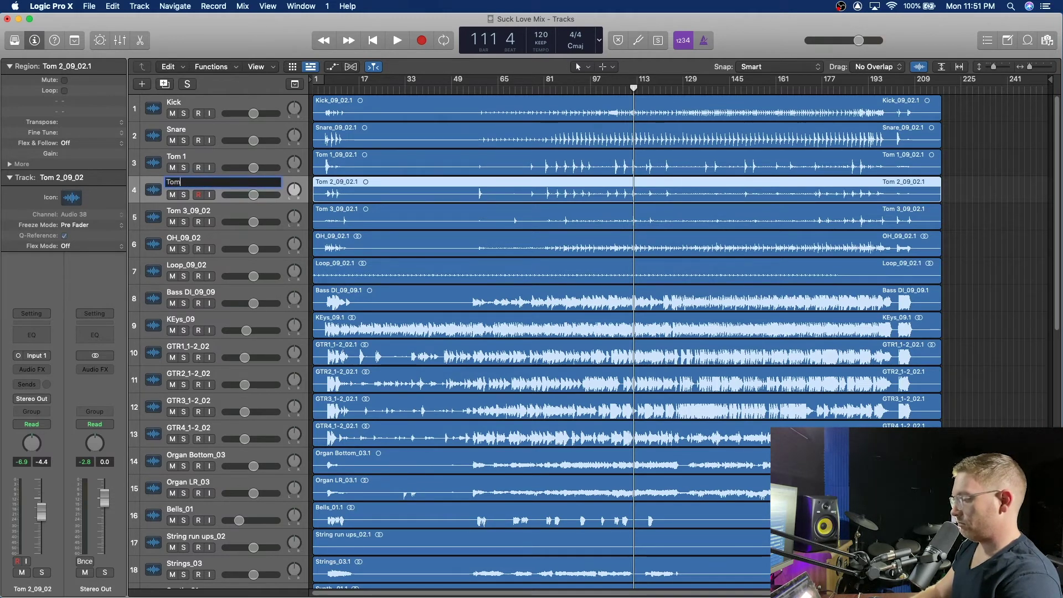
type(" 2")
key("Return")
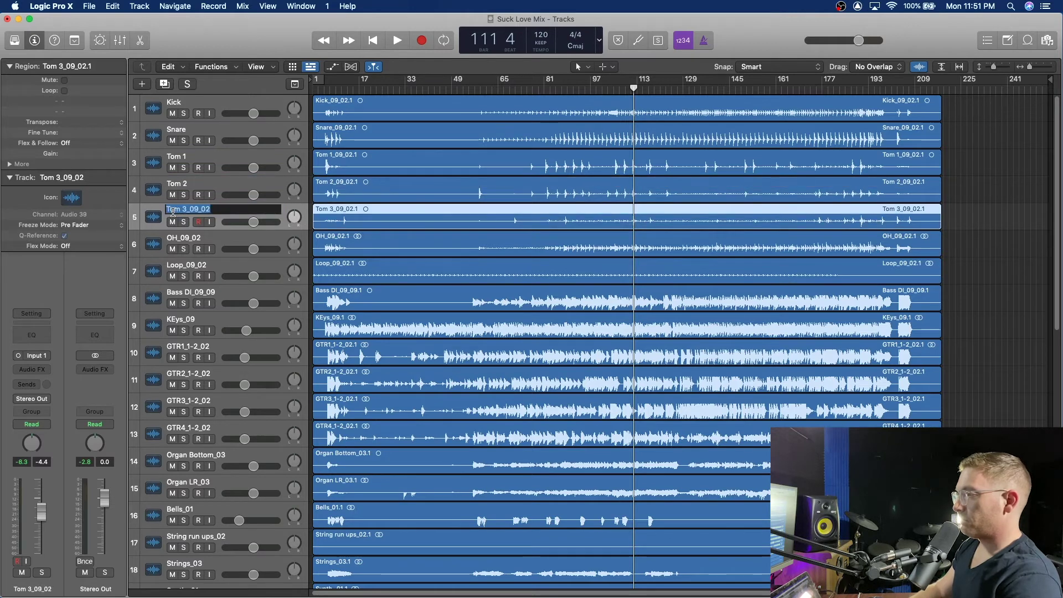
double_click(174, 211)
type("Tom 3")
key("Return")
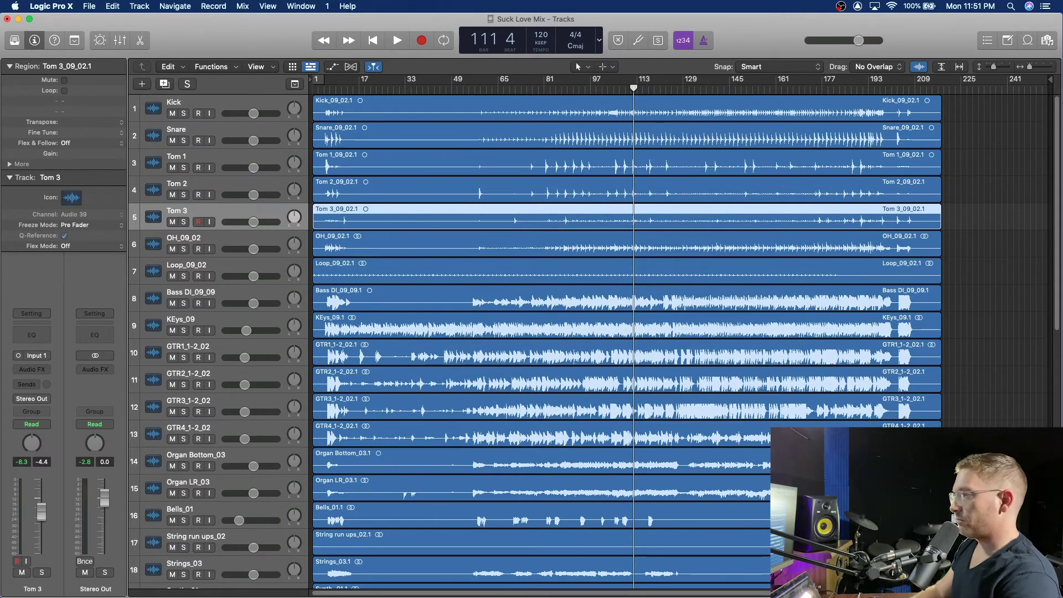
- Rename the OH_09_02 track as OH and the Loop_09_02 track as Loop
left_click(183, 240)
double_click(182, 241)
type("OH")
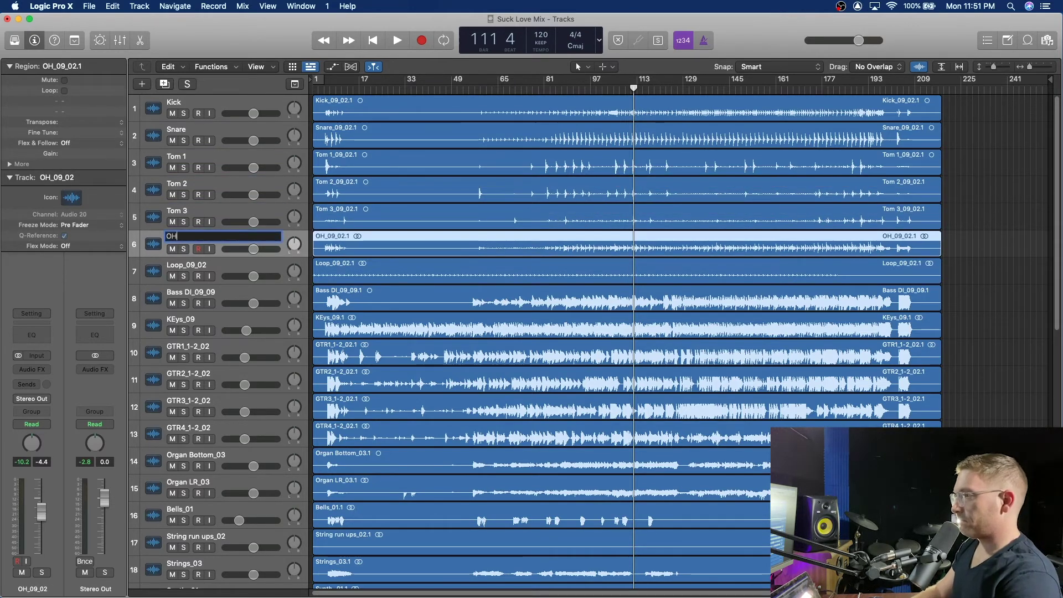
key("Return")
double_click(183, 270)
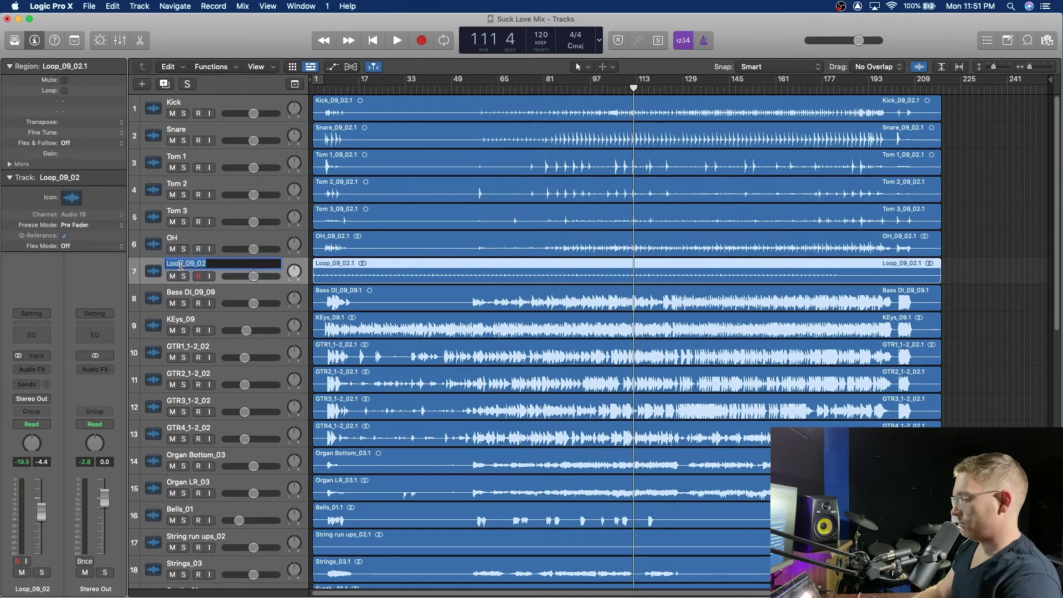
type("Loop")
key("Return")
- Rename the Bass DI_09_09 track as Bass DI, correcting the mistyped last letter
double_click(183, 292)
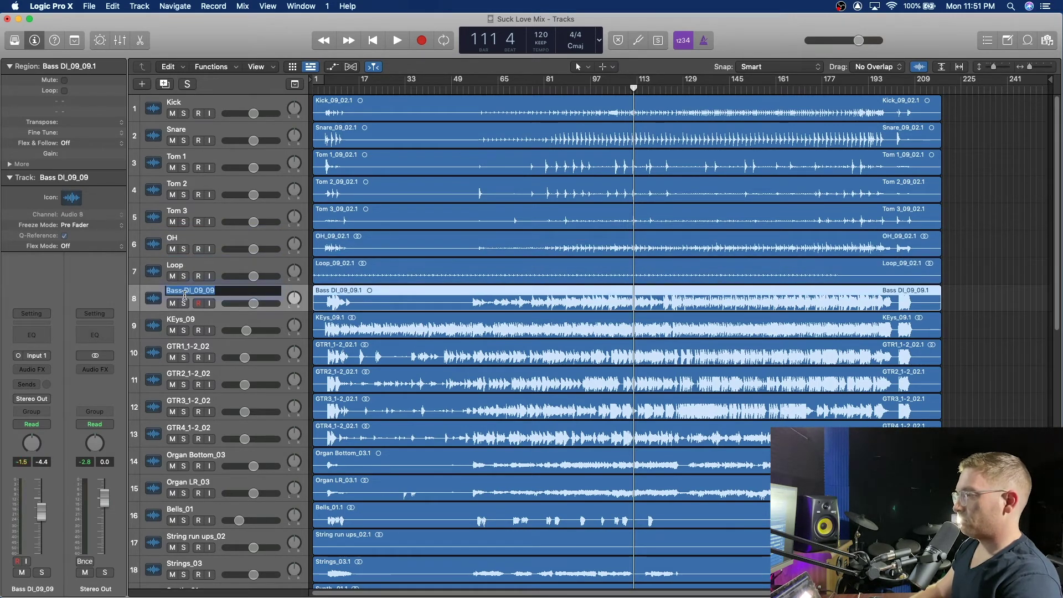
type("Bass DO")
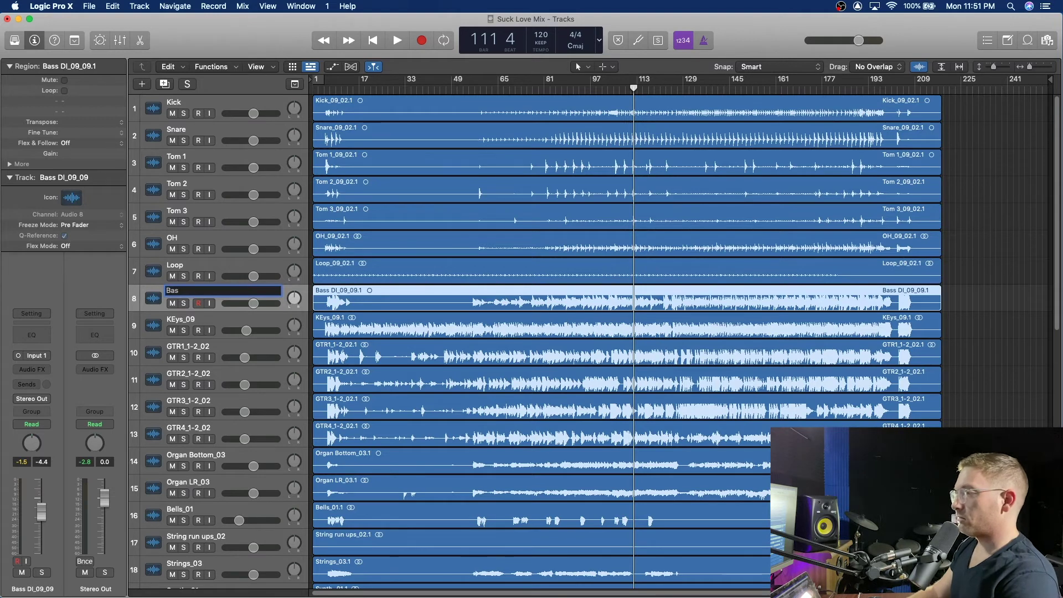
key("Return")
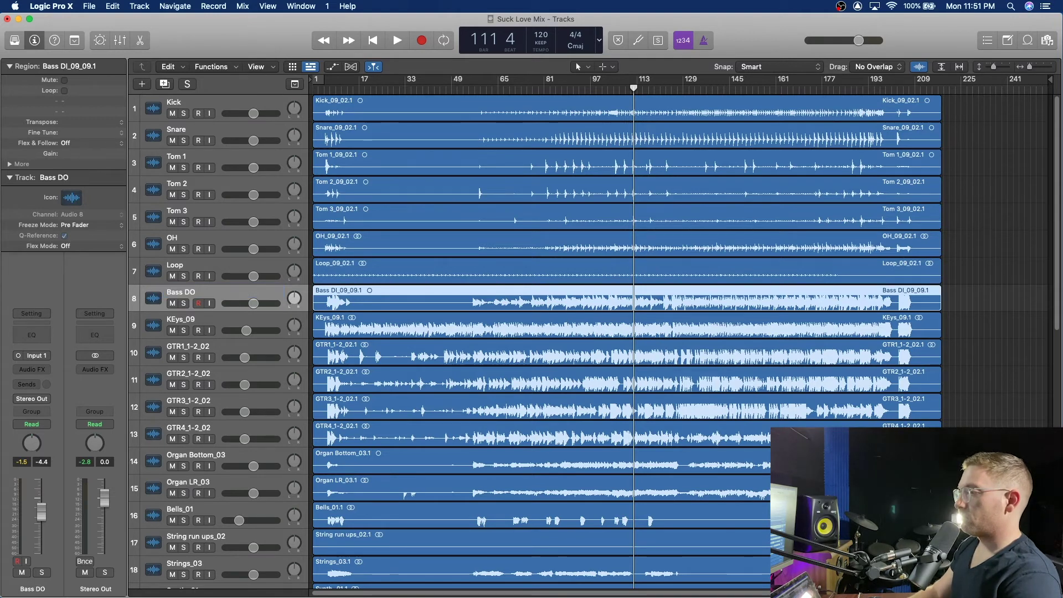
double_click(190, 291)
key("Right")
key("BackSpace")
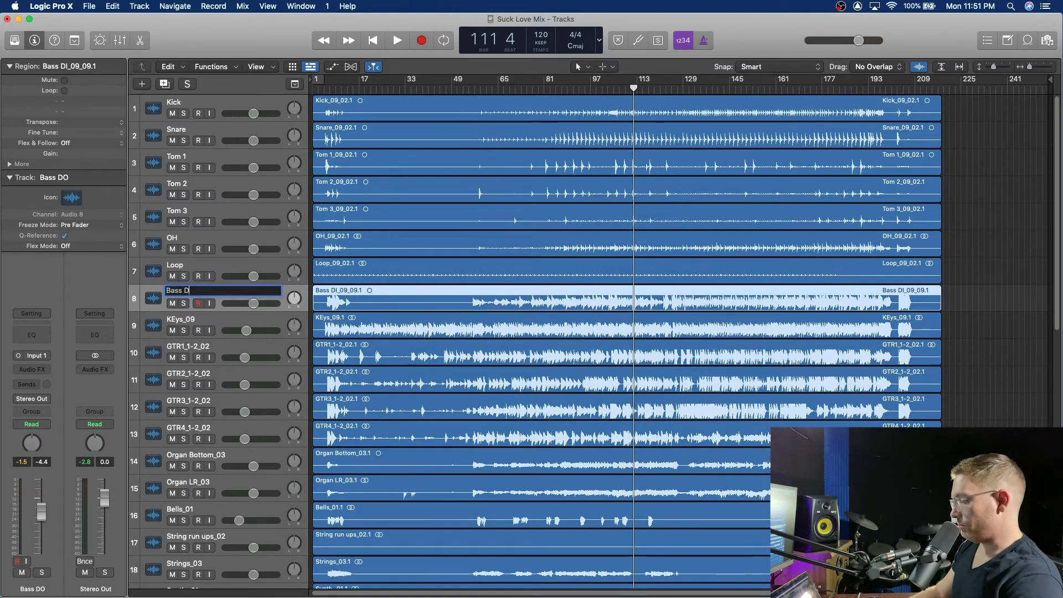
key("Return")
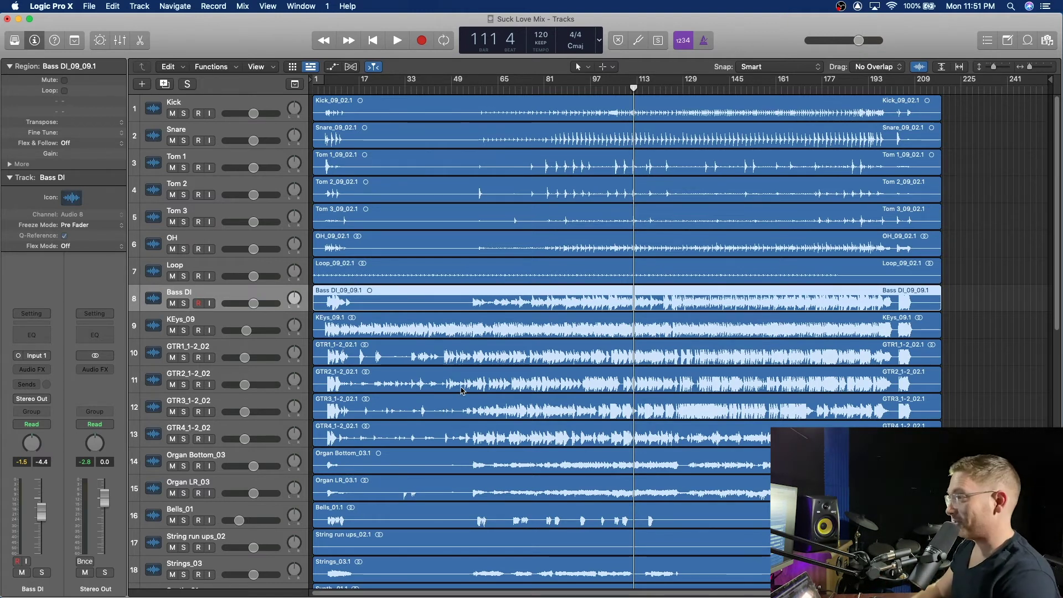
- Rename the KEys_09 track as Keys and the GTR1_1-2_02 track as Guitar 1
double_click(184, 319)
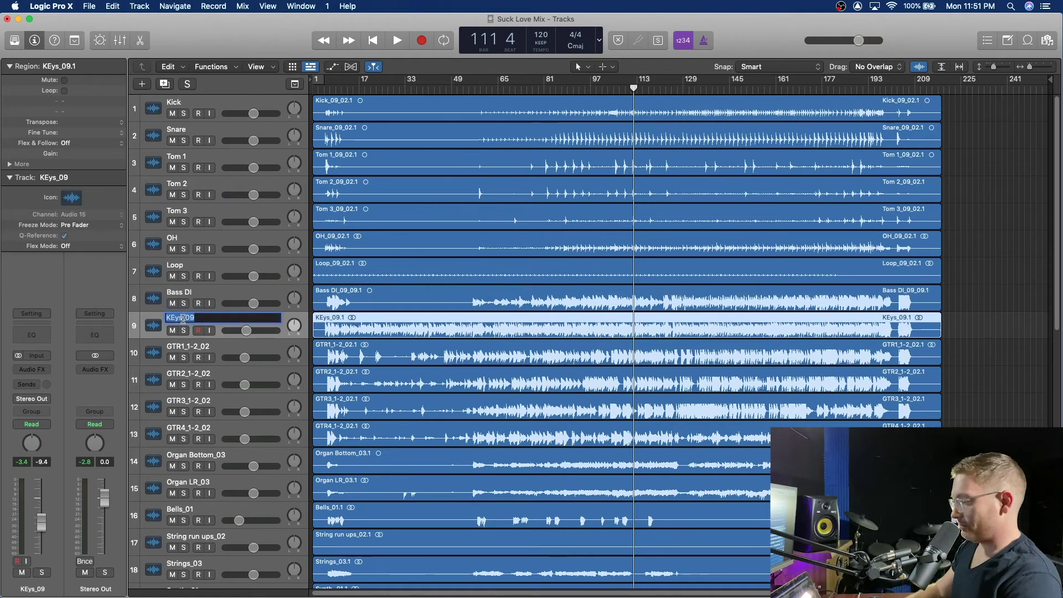
type("Keys")
key("Return")
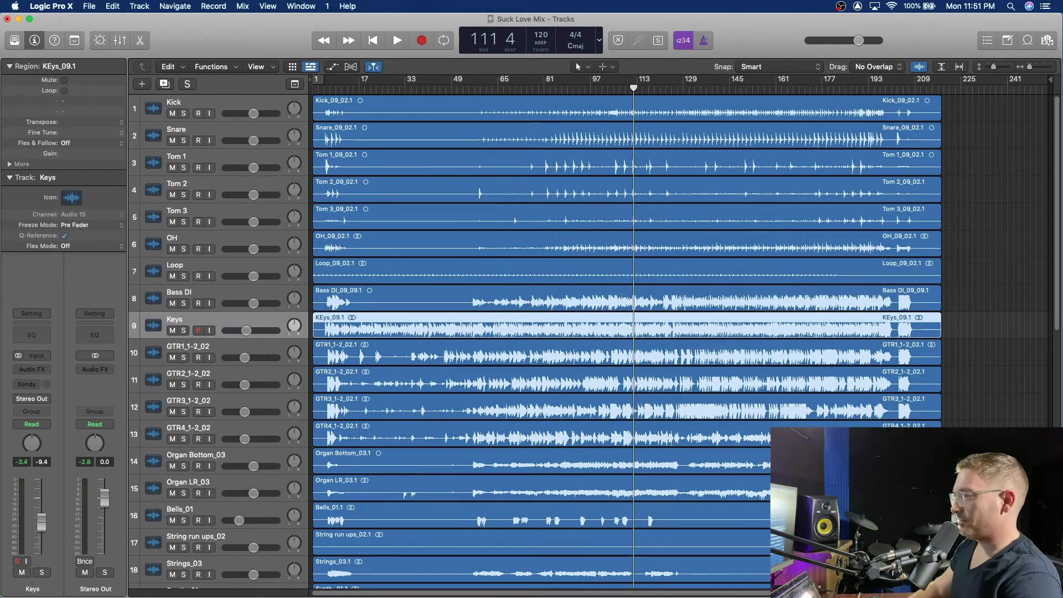
double_click(180, 347)
type("Guitar 1")
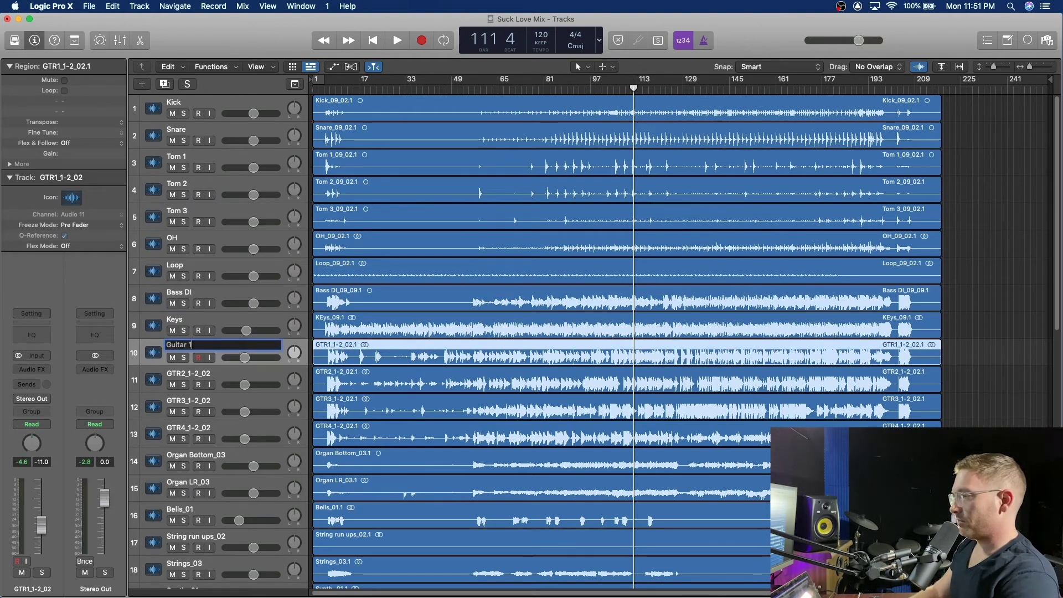
key("Return")
- Rename the GTR2_1-2_02 track as Guitar 2 and the GTR3_1-2_02 track as Guitar 3
left_click(185, 377)
double_click(185, 376)
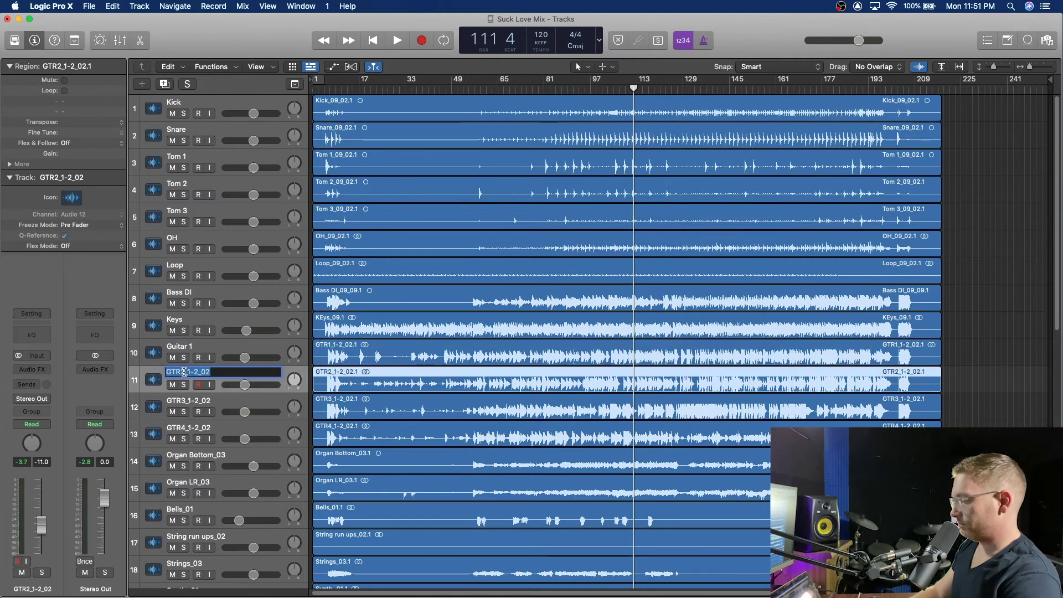
type("Guitar 2")
key("Return")
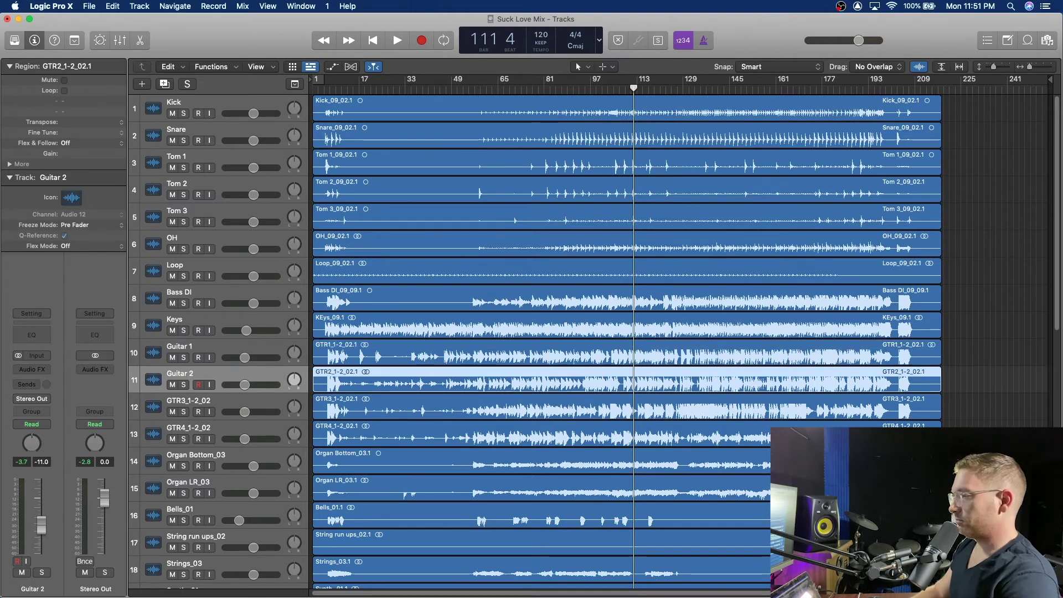
left_click(183, 402)
double_click(183, 402)
type("Guitar 3")
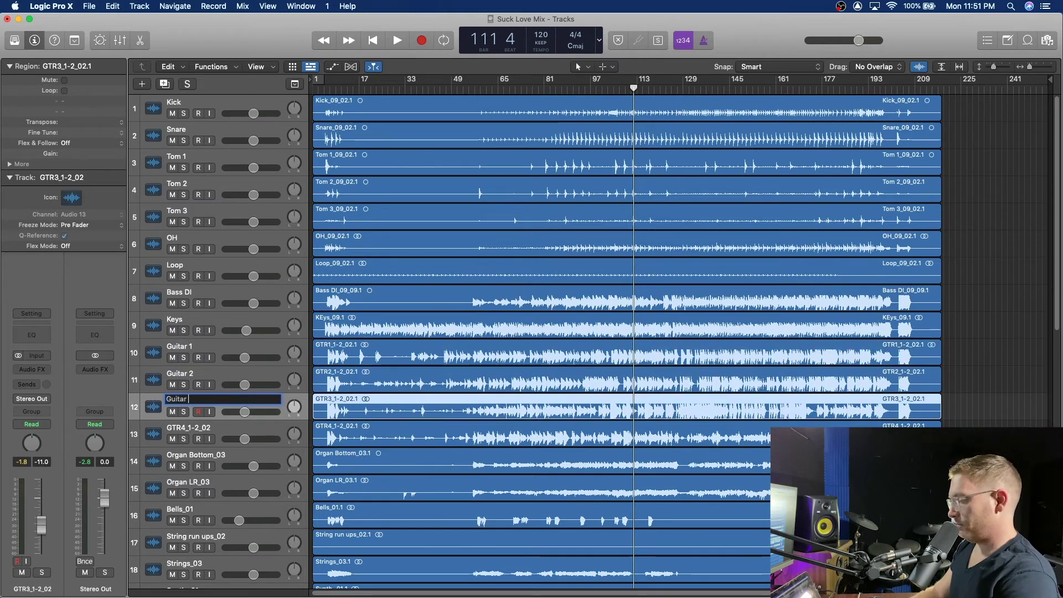
key("Return")
left_click(184, 431)
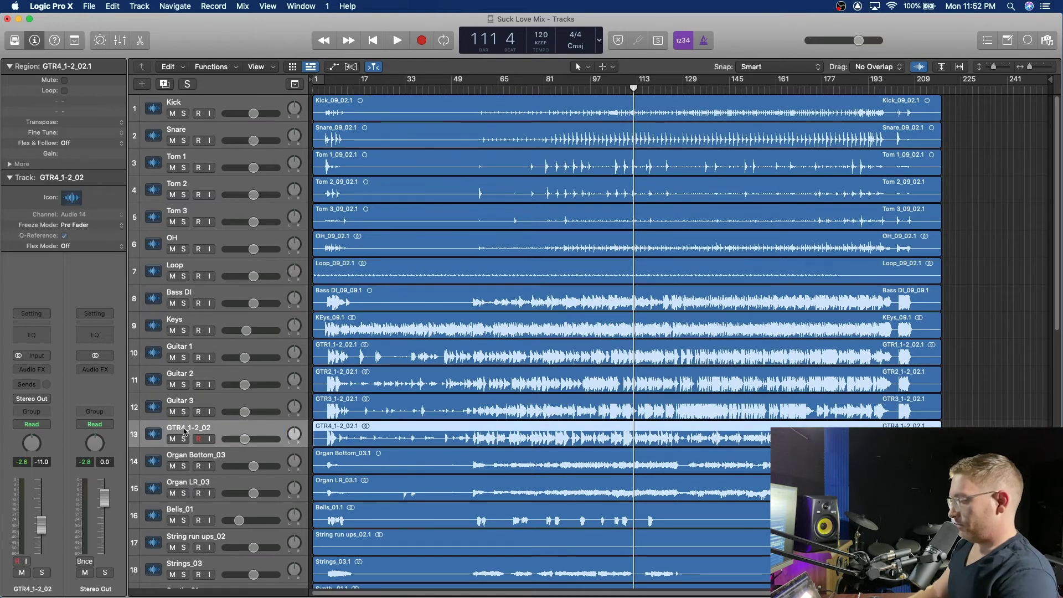
key("i")
key("c")
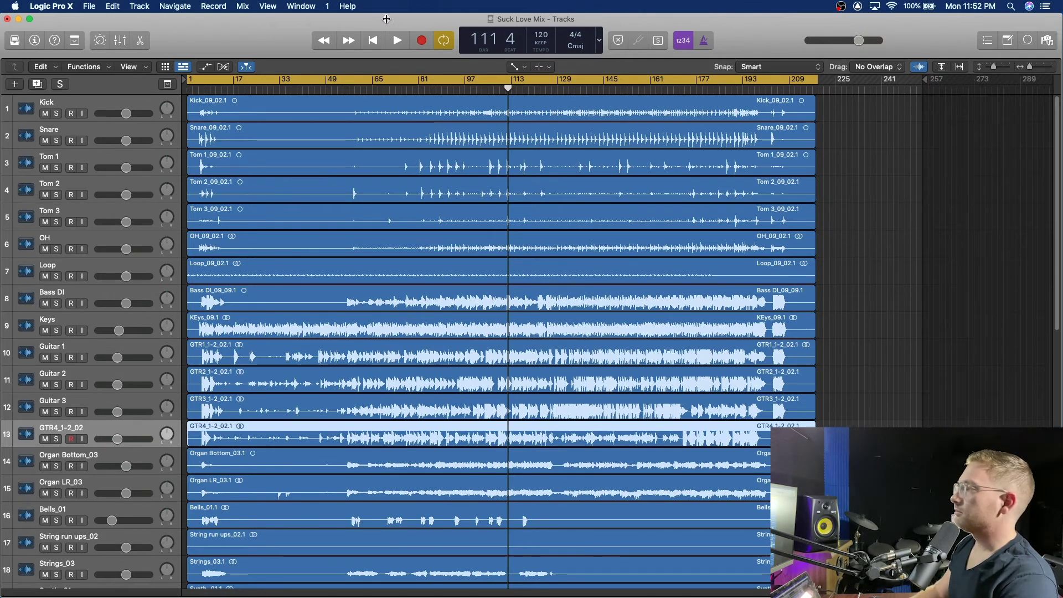
left_click(15, 42)
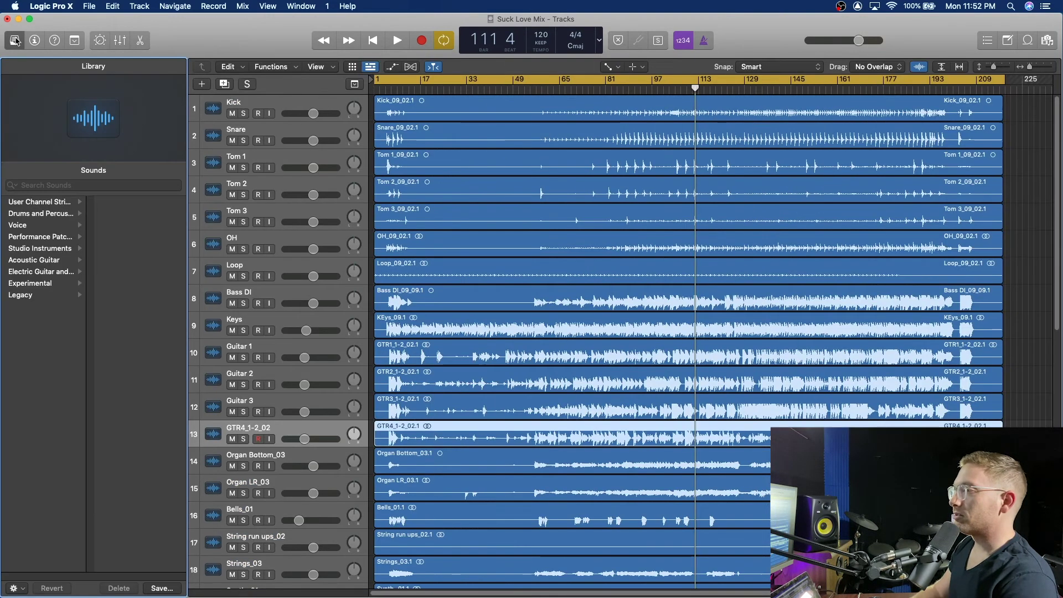
left_click(15, 41)
left_click(34, 41)
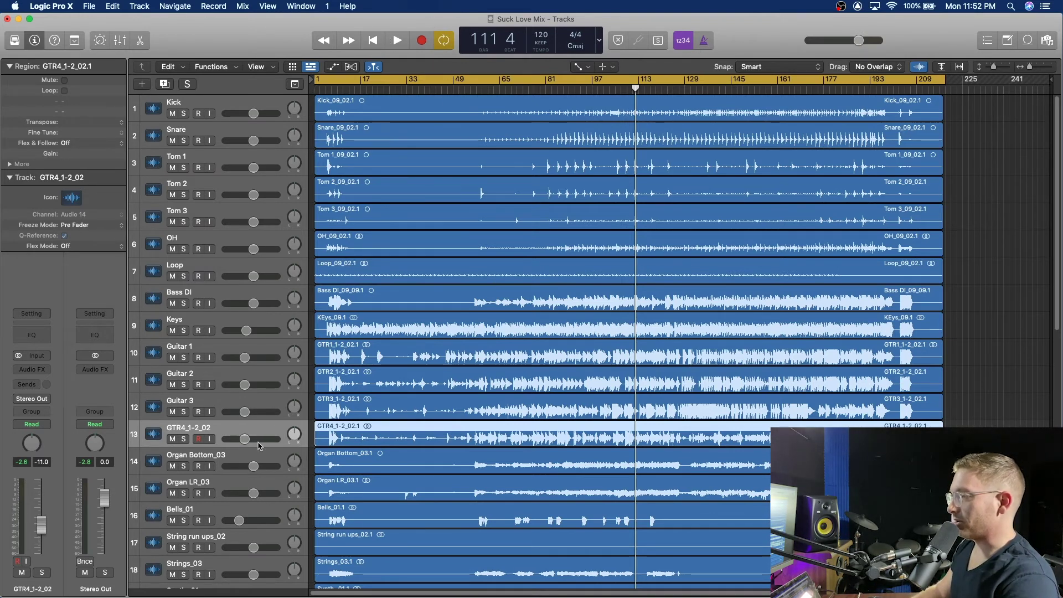
- Rename the GTR4_1-2_02 track as Guitar 4
double_click(188, 428)
type("G")
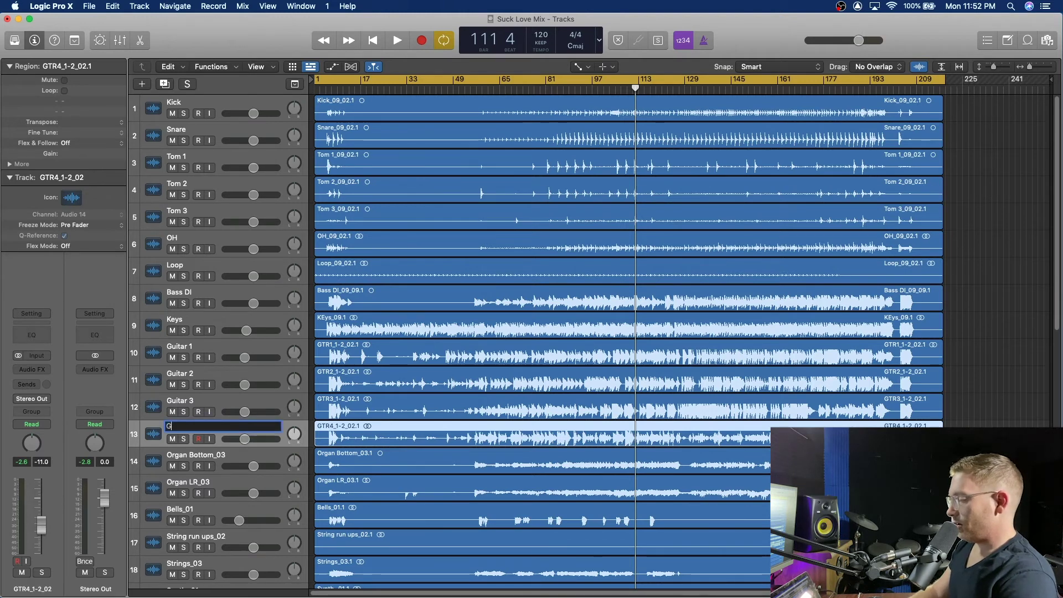
type("uitar 4")
key("Return")
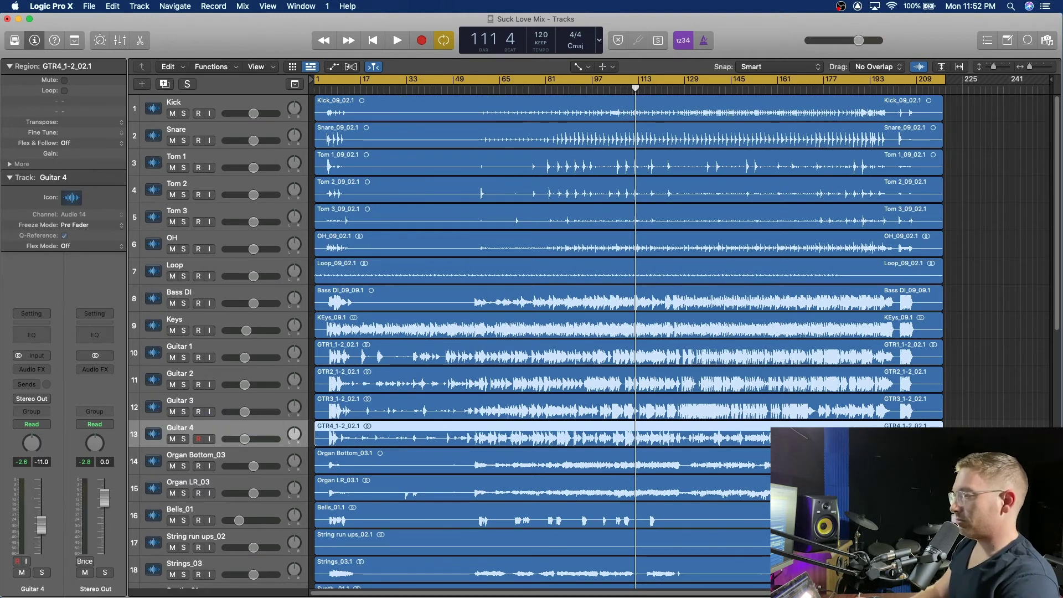
- Rename the Organ Bottom_03 track as Organ Bottom and the Organ LR_03 track as Organ LR
double_click(193, 459)
type("O")
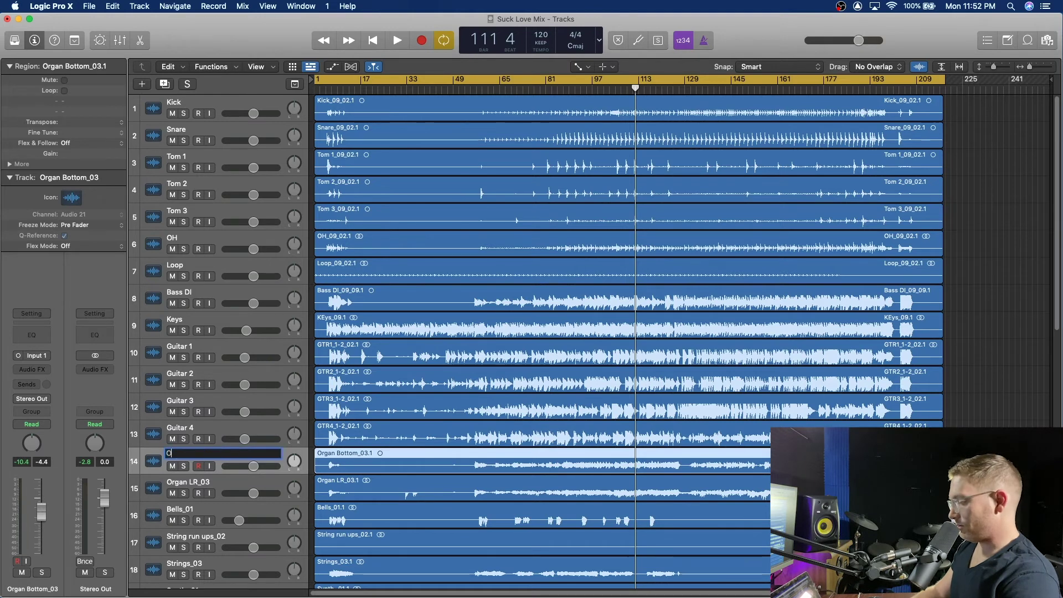
type("rgan Bott")
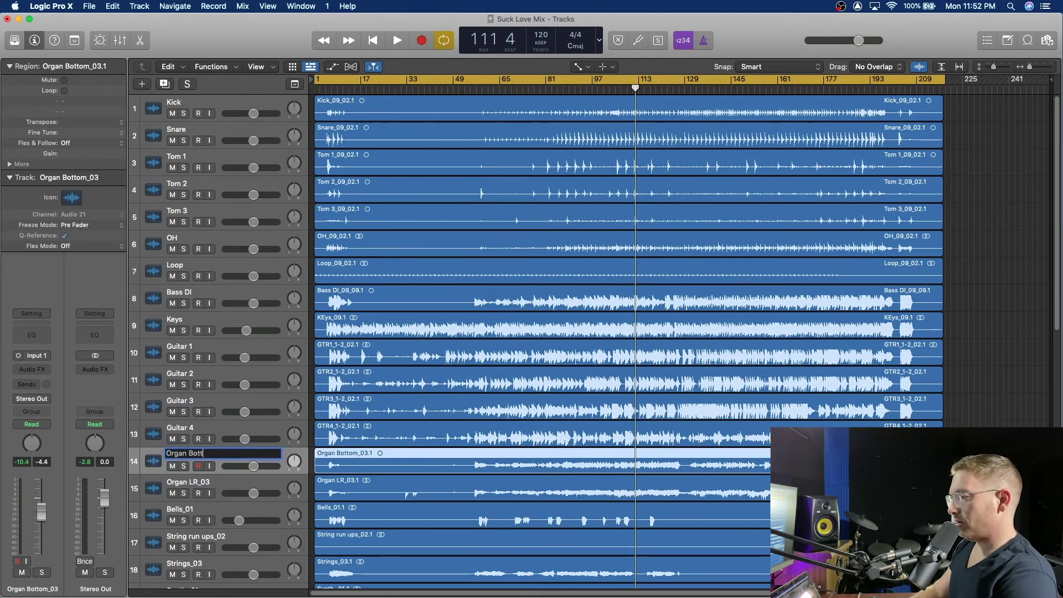
type("om")
key("Tab")
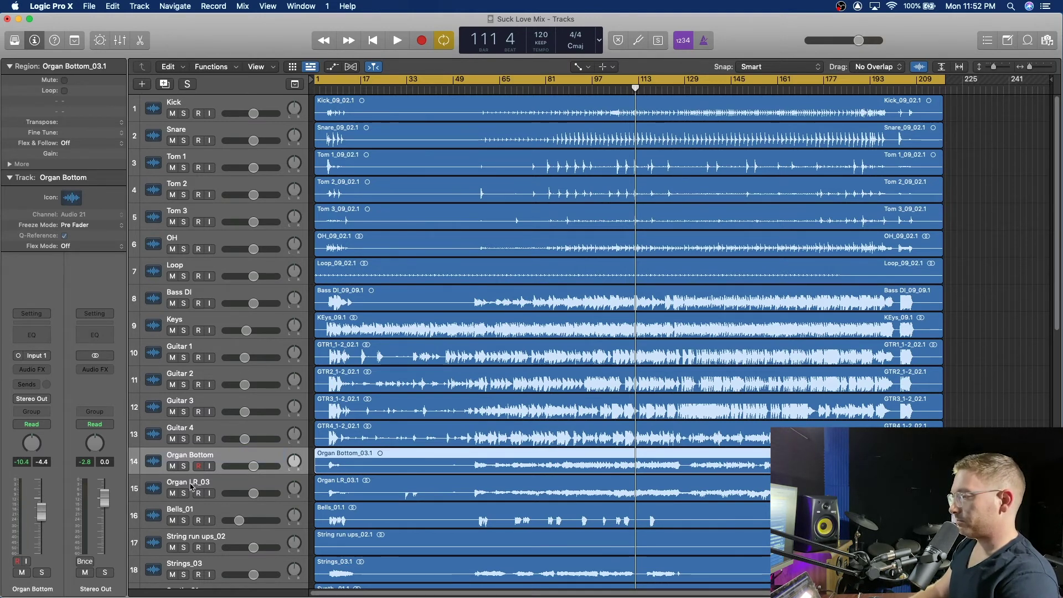
type("Organ")
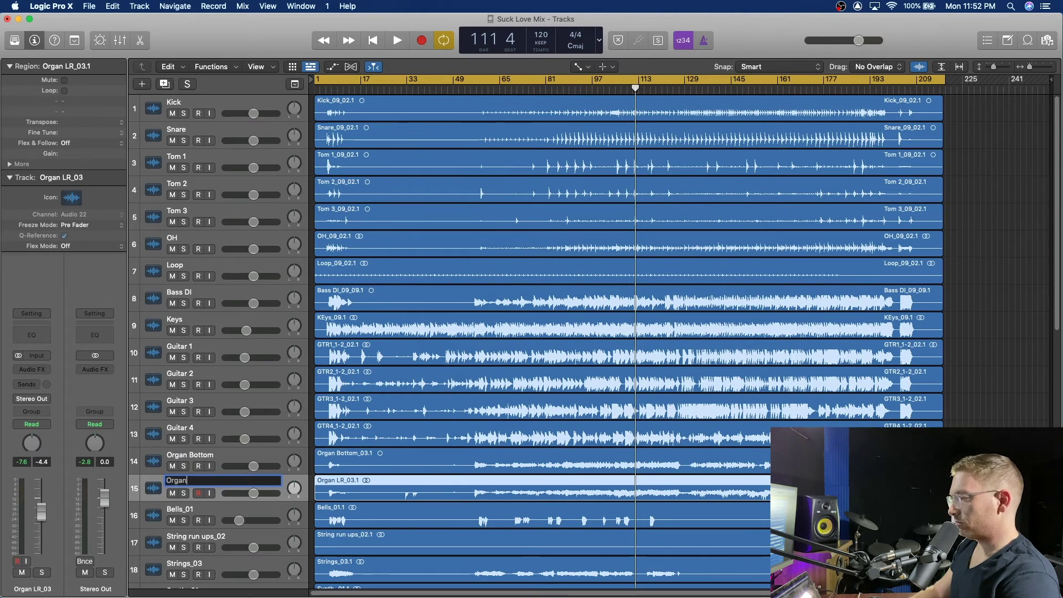
type(" LR")
key("Return")
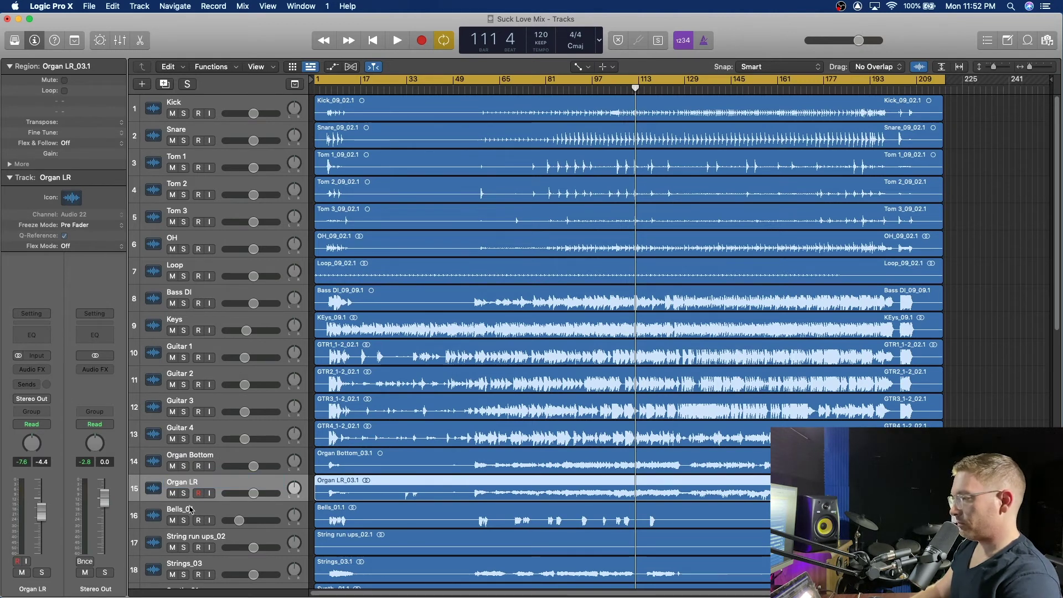
- Rename the Bells_01 track as Bells, correcting the missing final letter
double_click(181, 506)
type("Bell")
key("Return")
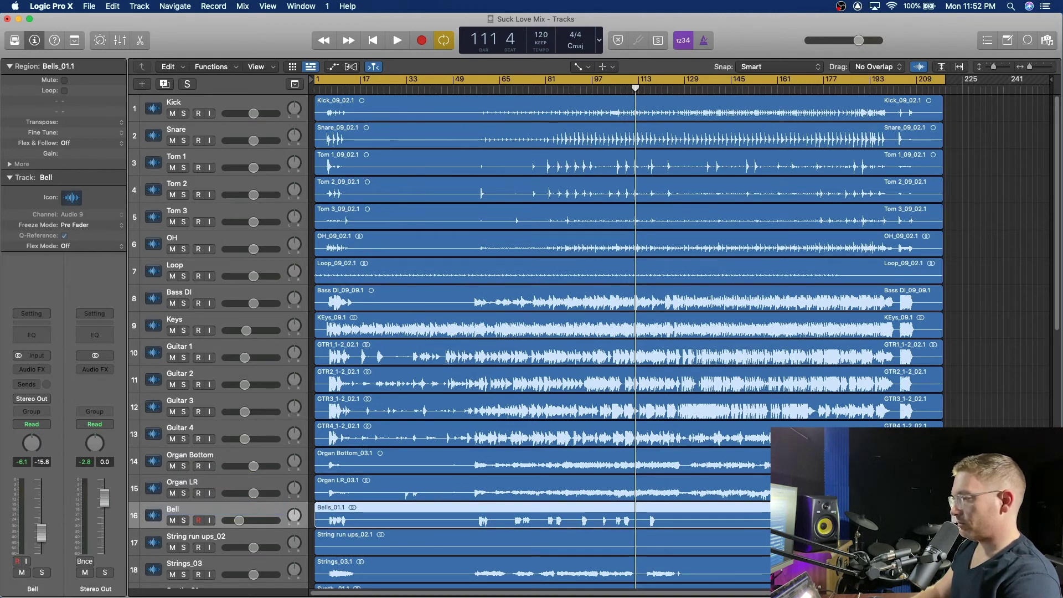
double_click(176, 509)
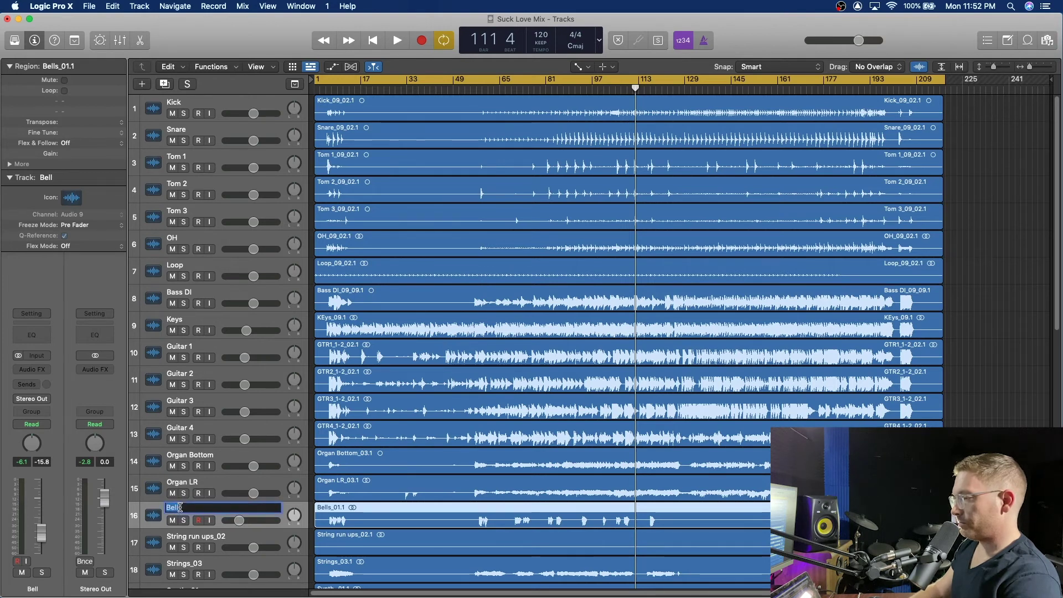
type("Bells")
key("Return")
- Rename the String run ups_02 track as Strings and the Strings_03 track as String 2
scroll(193, 500, "down", 1)
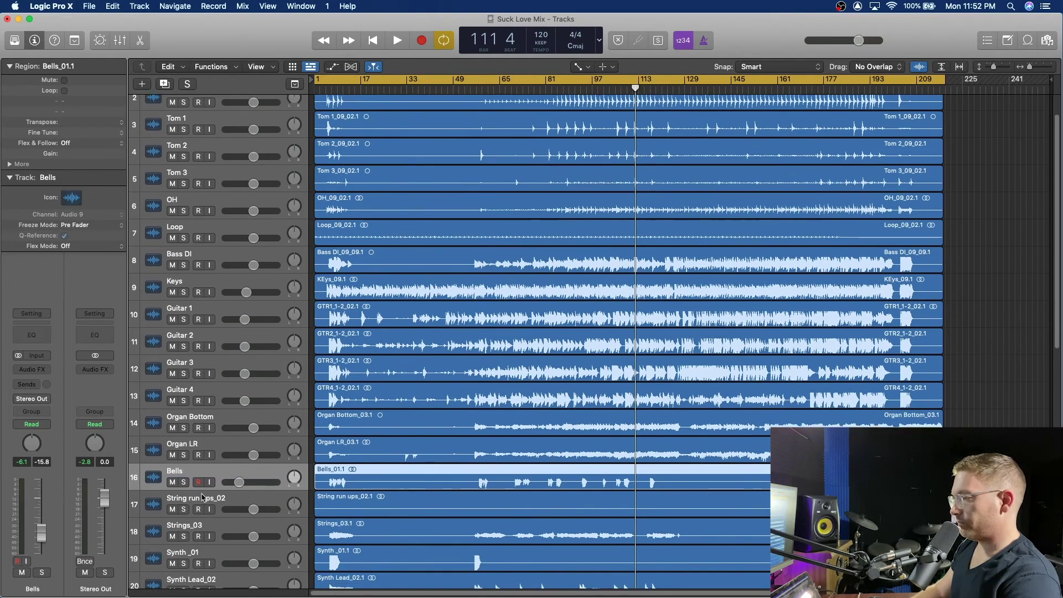
double_click(192, 498)
type("Strings")
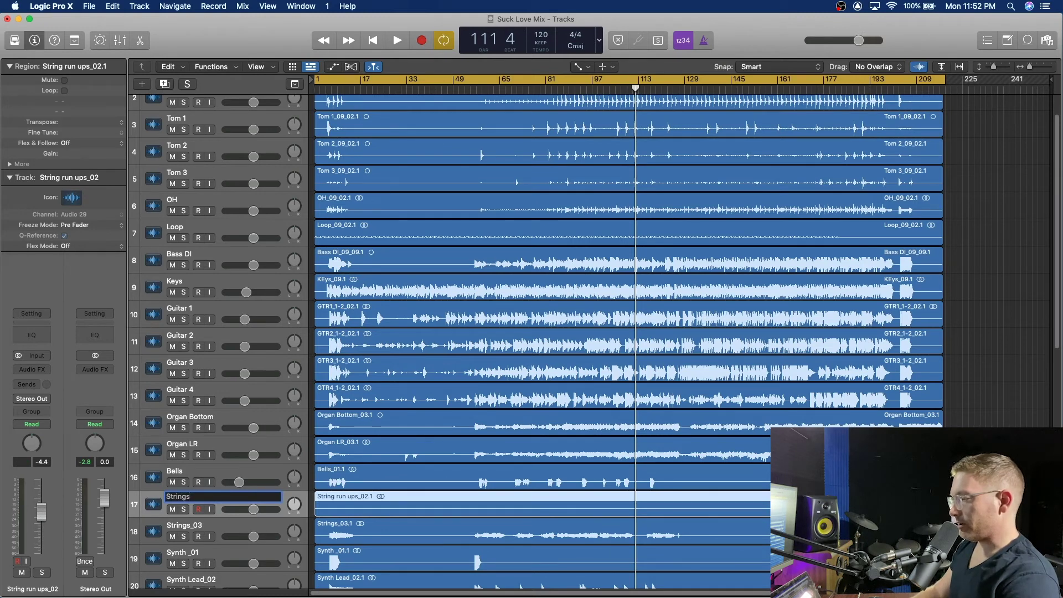
key("Return")
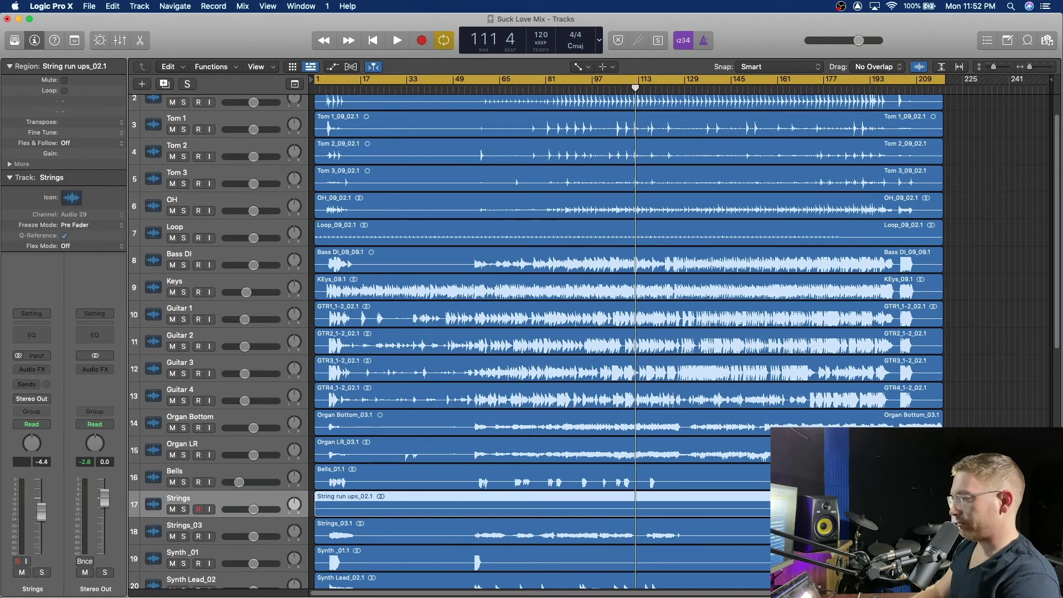
double_click(188, 525)
type("S")
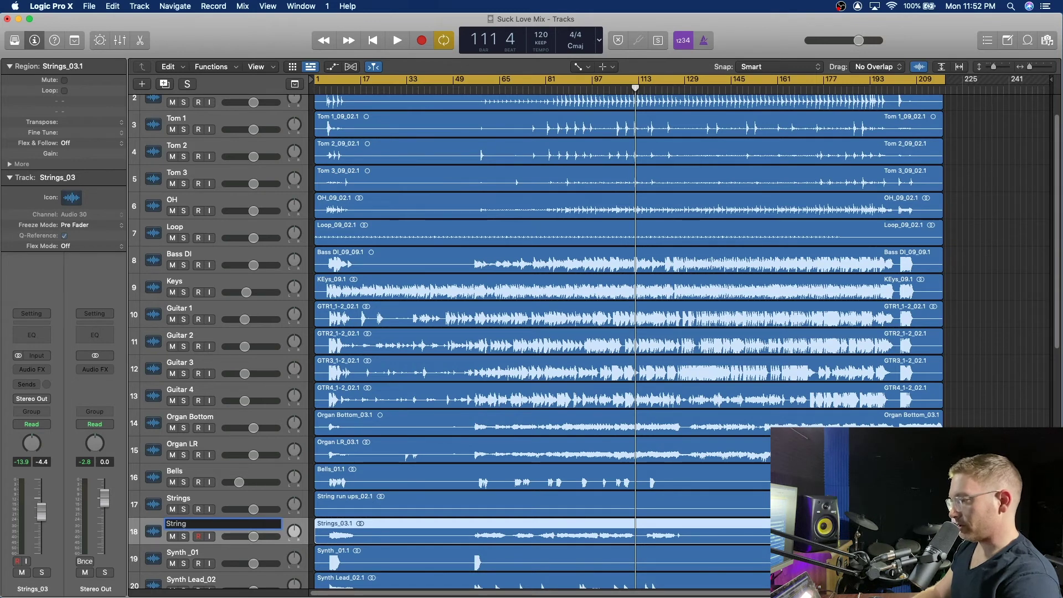
left_click(216, 497)
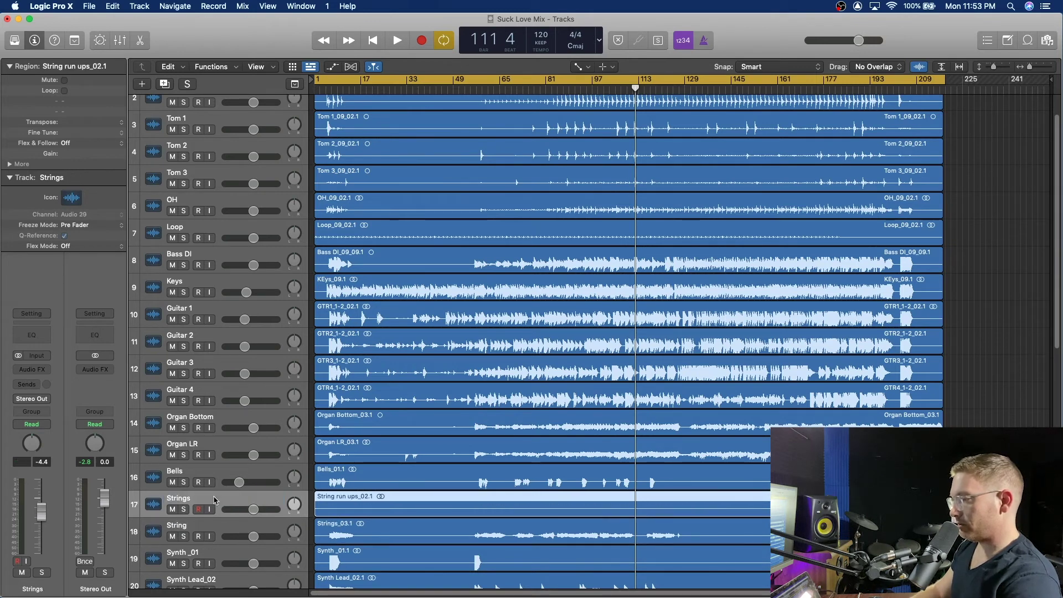
double_click(185, 528)
type("2")
key("Return")
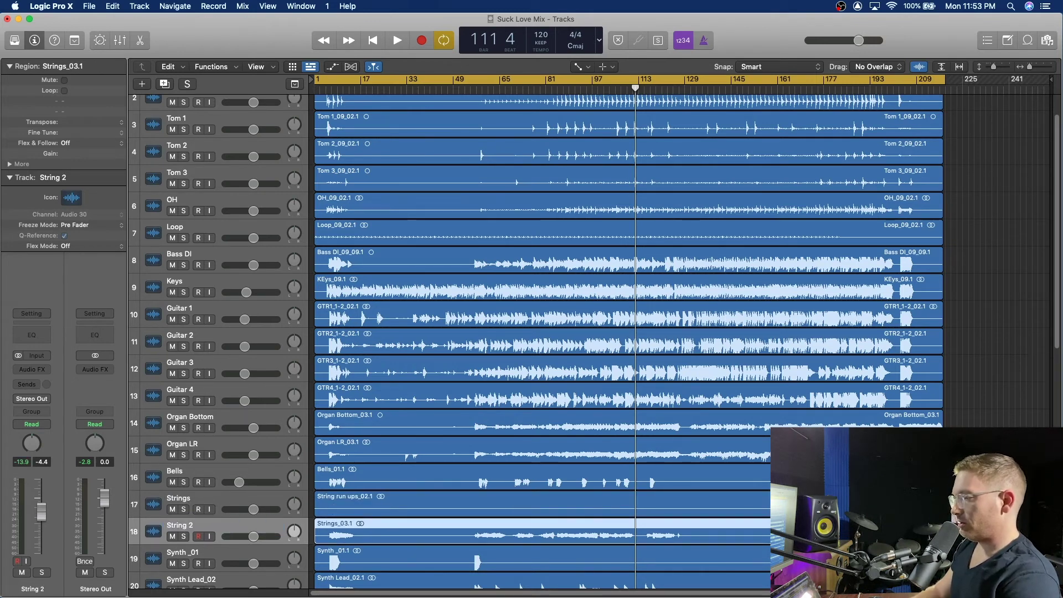
- Rename the Synth _01 track as Synth and the Synth Lead_02 track as Synth Lead
double_click(186, 553)
type("Syn")
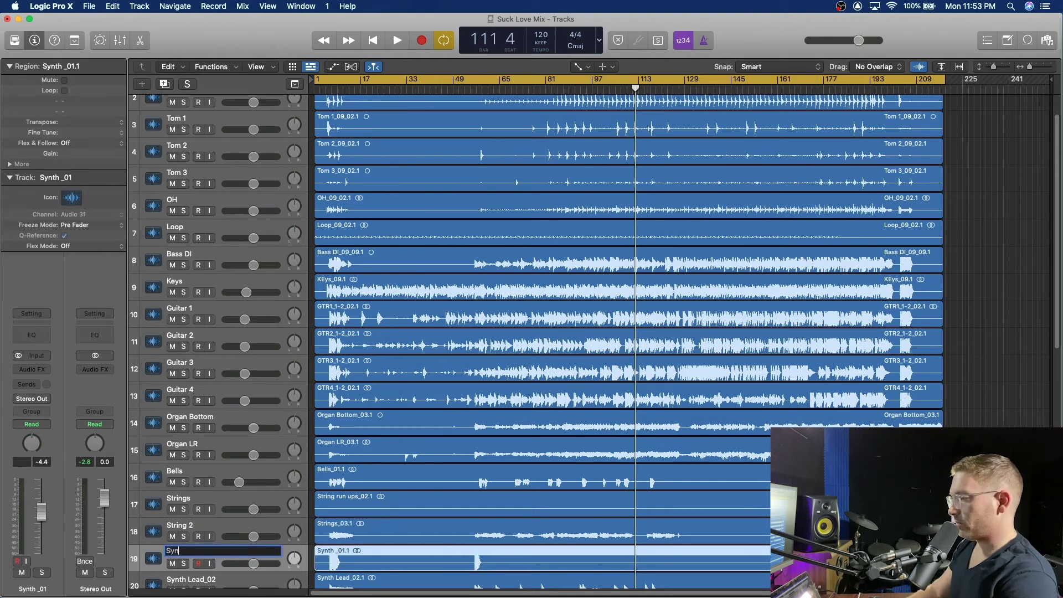
type("th")
key("Return")
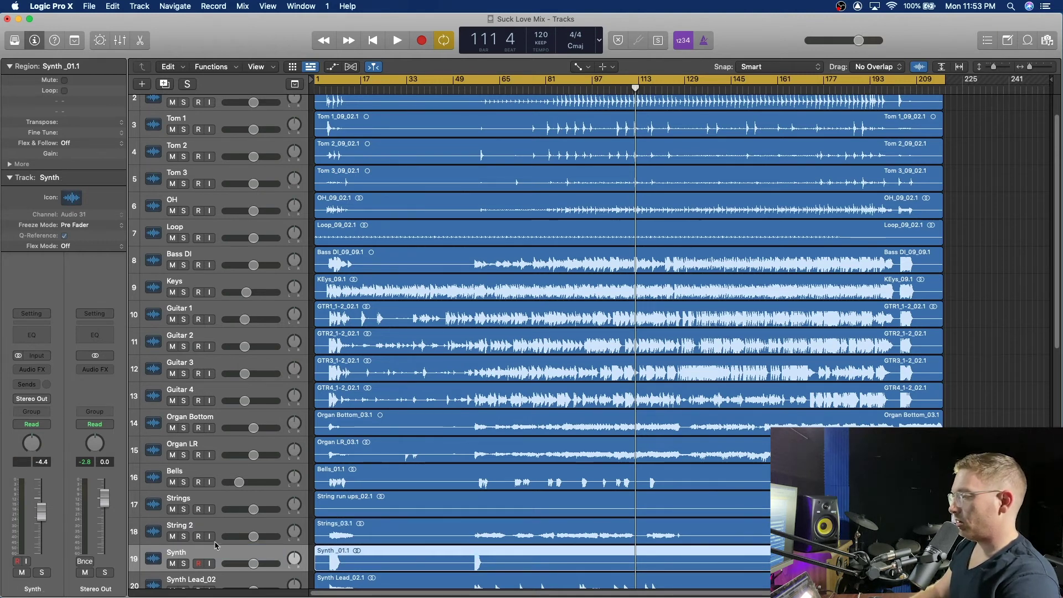
scroll(215, 534, "down", 4)
double_click(191, 490)
type("Sy")
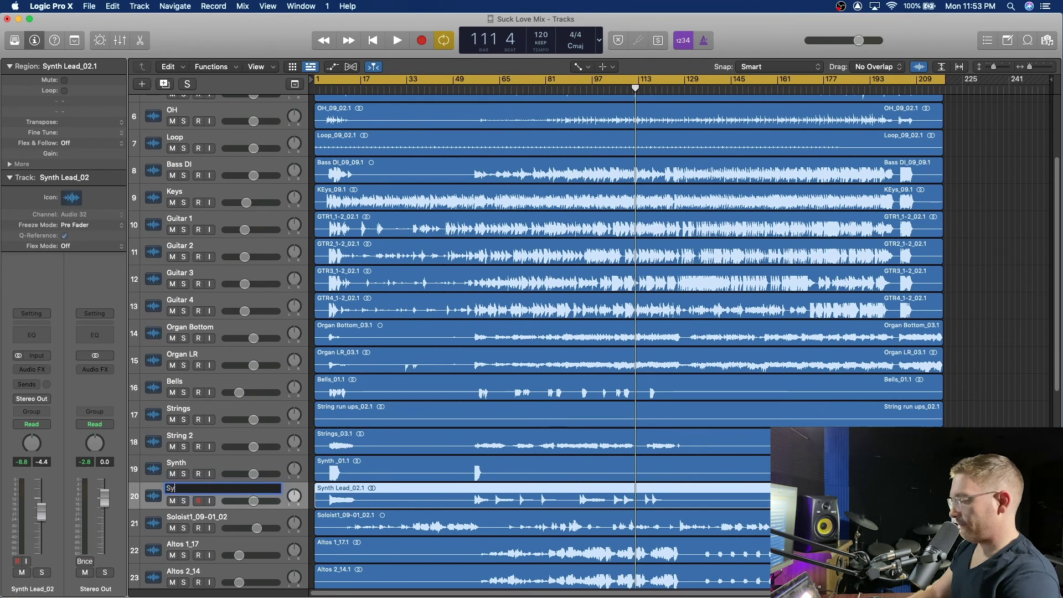
type("nth Lead")
key("Return")
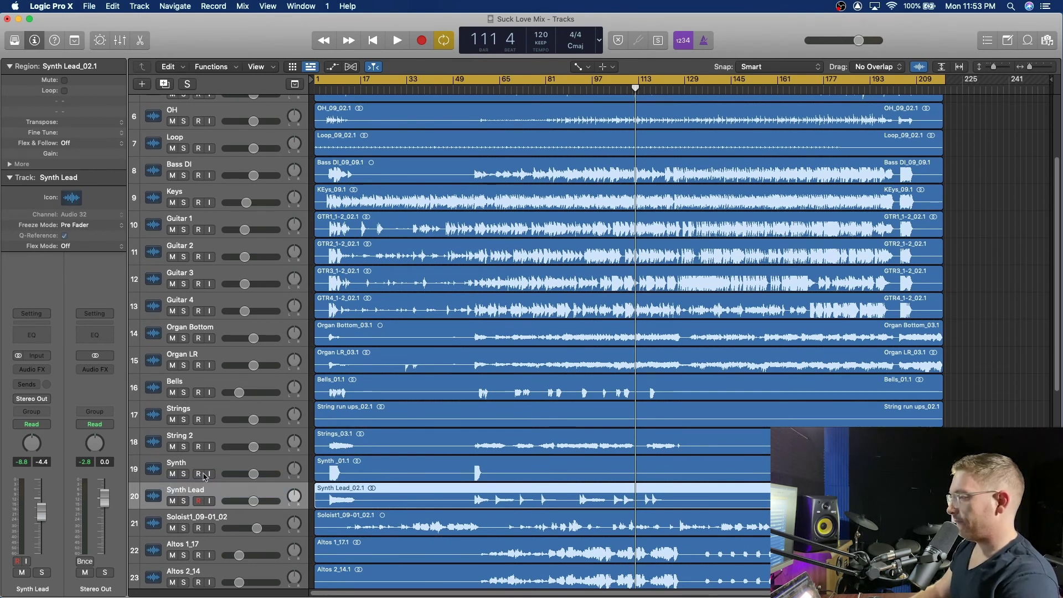
- Rename the Soloist1_09-01_02 track as Lead Vocal
scroll(192, 444, "down", 3)
double_click(193, 443)
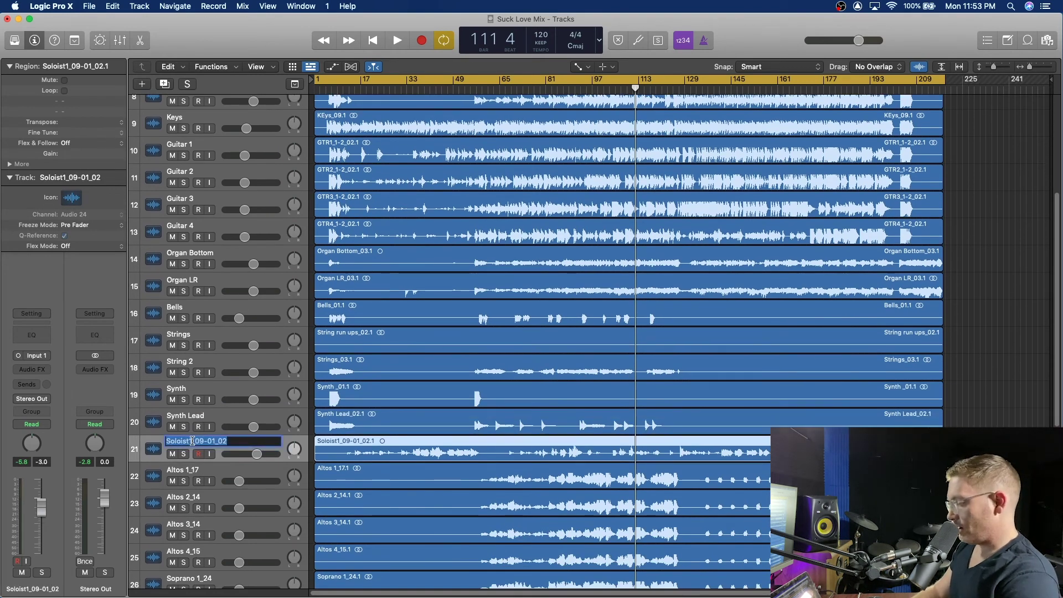
type("Lead Vocal")
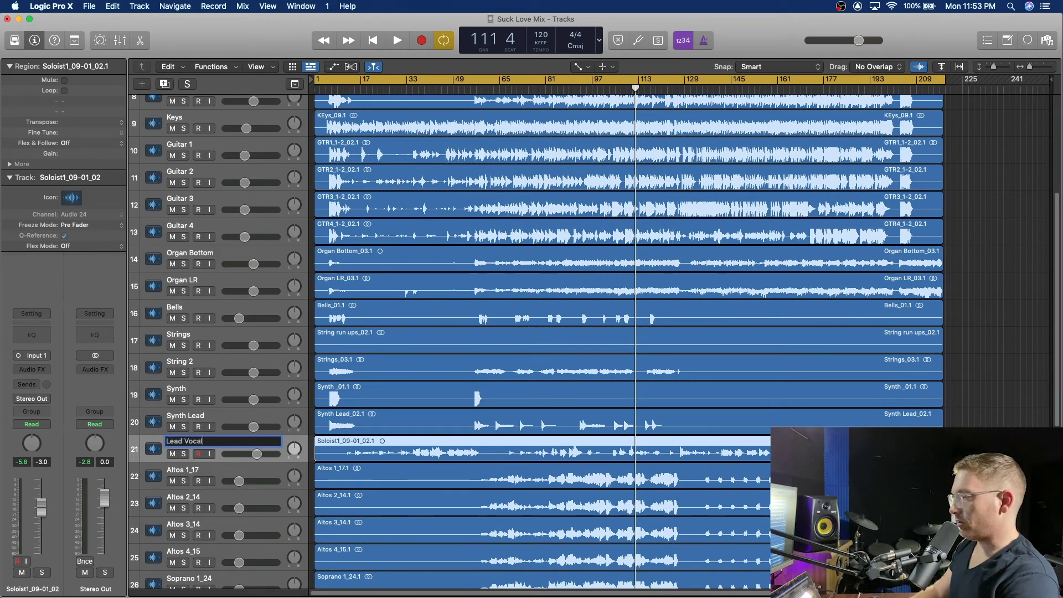
key("Return")
- Rename the Altos 1_17 track as Alto 1 and the Altos 2_14 track as Alto 2
scroll(198, 458, "down", 6)
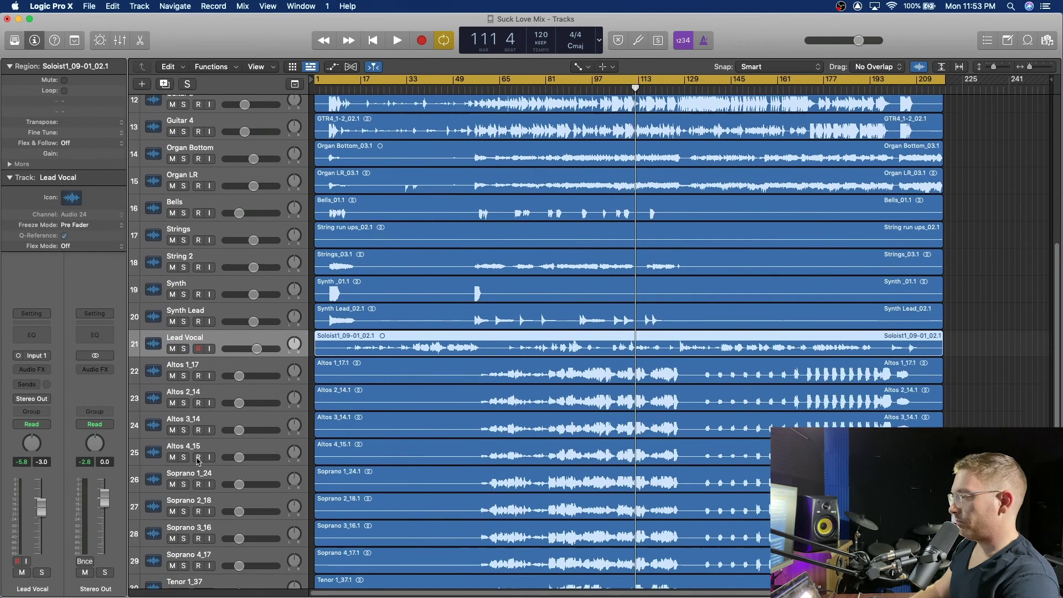
double_click(190, 305)
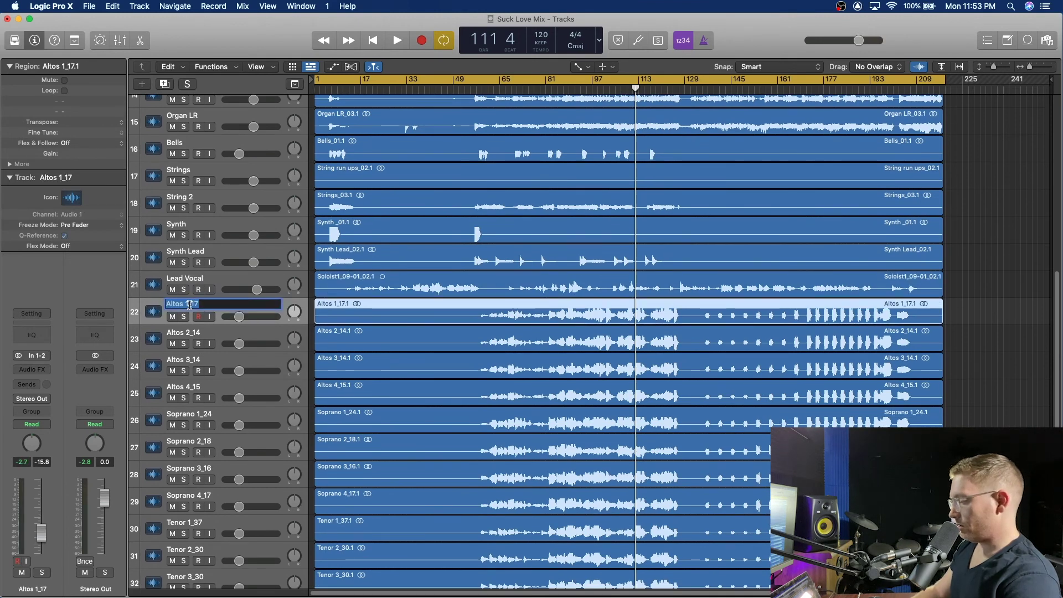
type("Als")
type("o ")
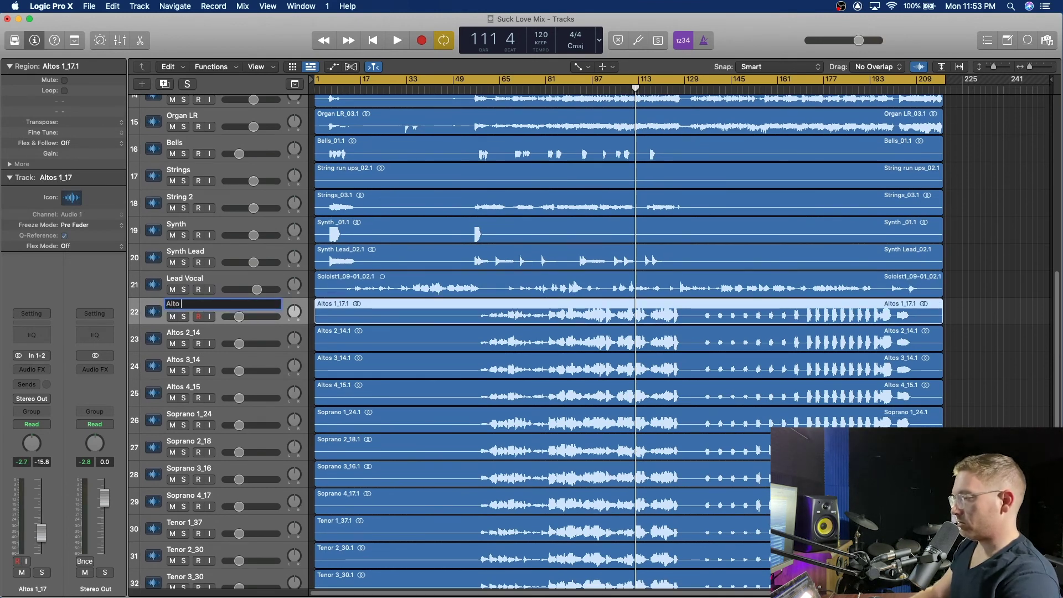
type("1")
key("Return")
double_click(189, 333)
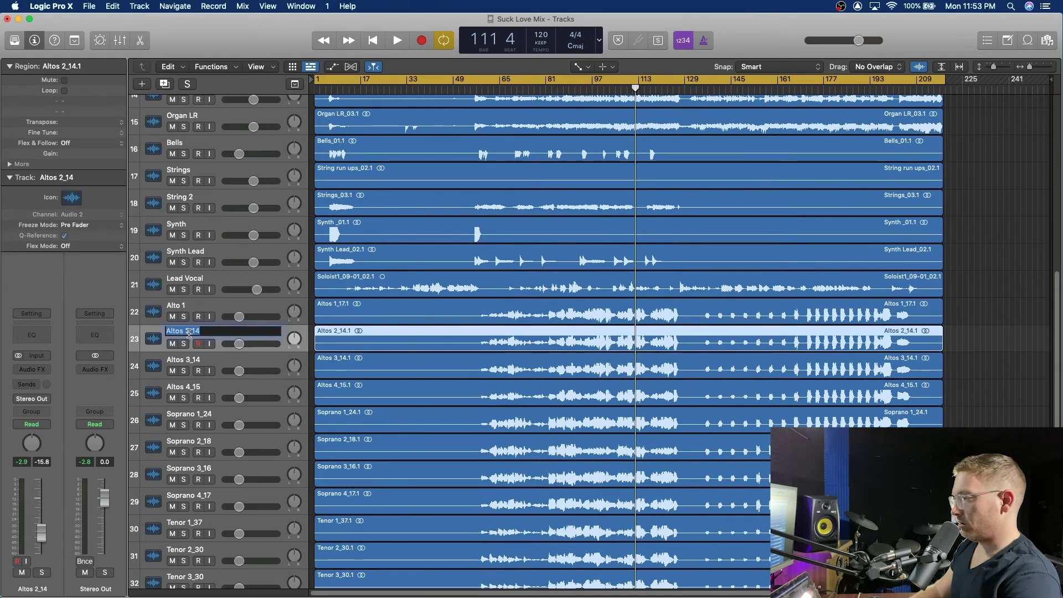
type("A")
key("Return")
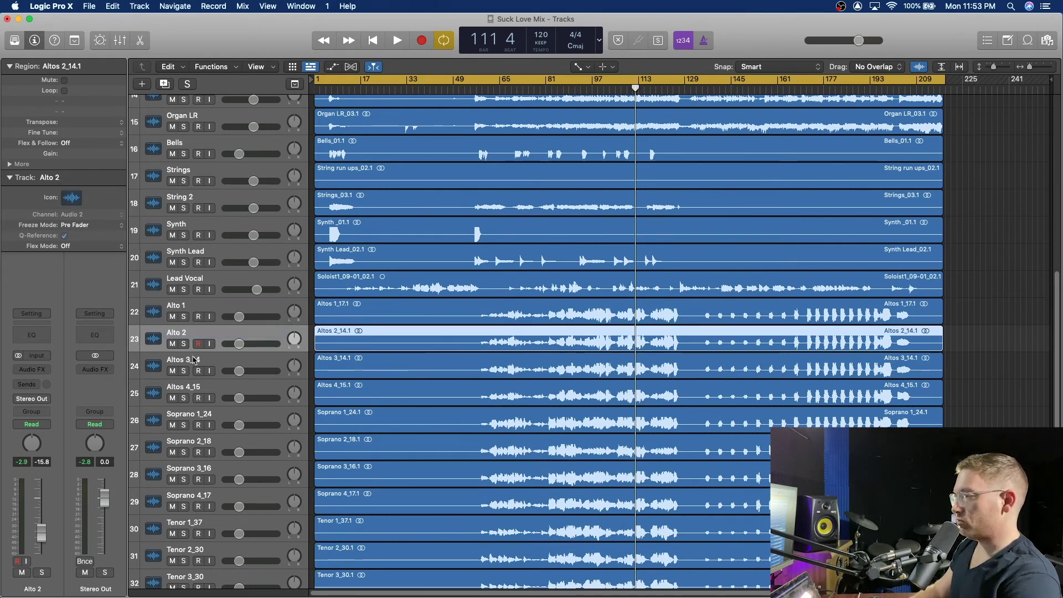
- Rename the Altos 3_14 track as Alto 3 and the Altos 4_15 track as Alto 4
double_click(194, 360)
type("Alto 3")
key("Return")
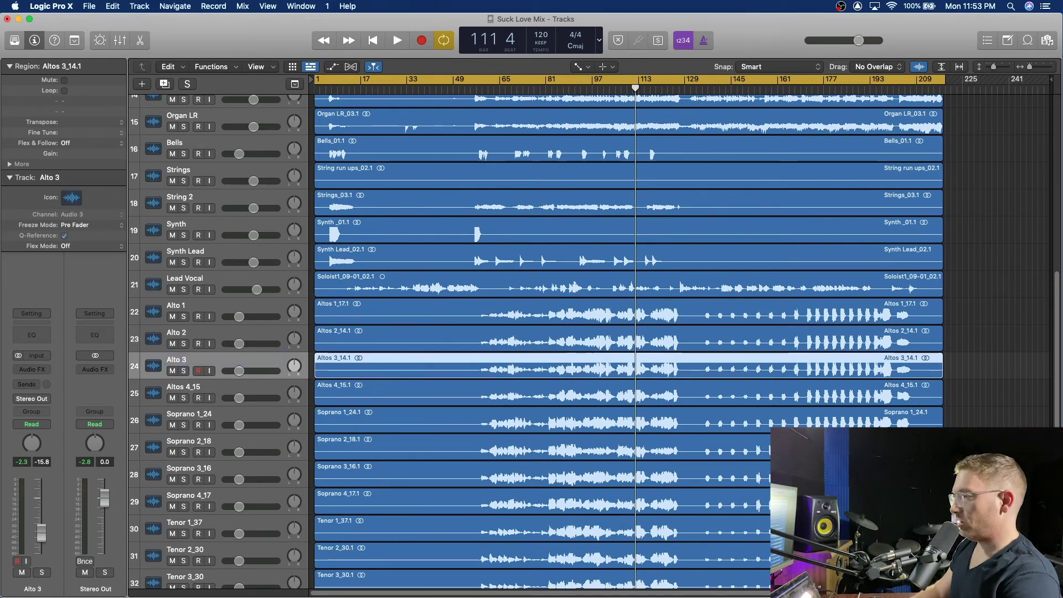
double_click(189, 388)
type("Alt")
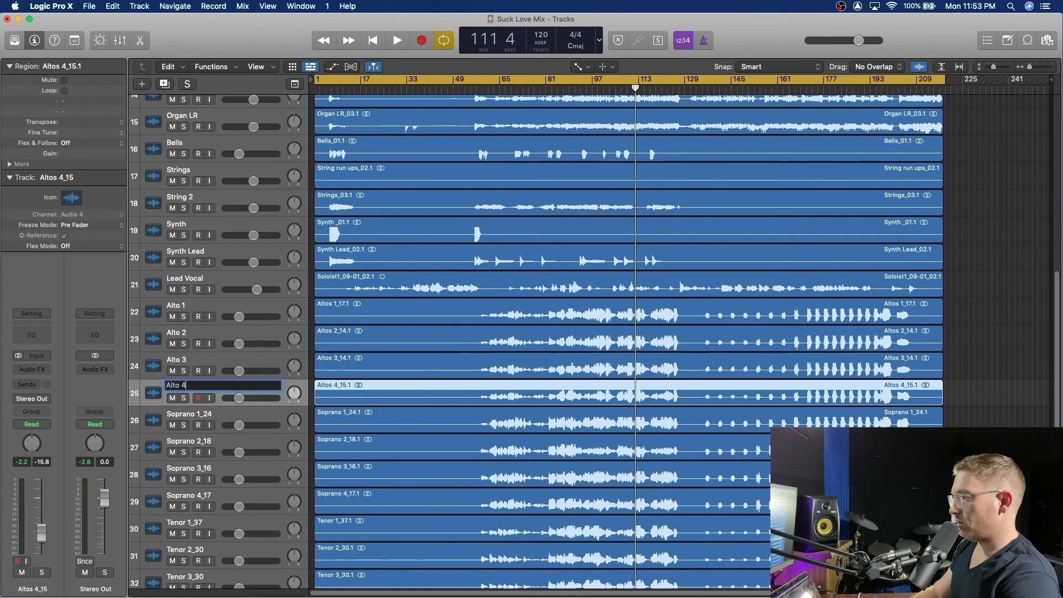
type("o 4")
key("Return")
- Rename the Soprano 1_24 track as Soprano 1 and the Soprano 2_18 track as Soprano 2
double_click(177, 417)
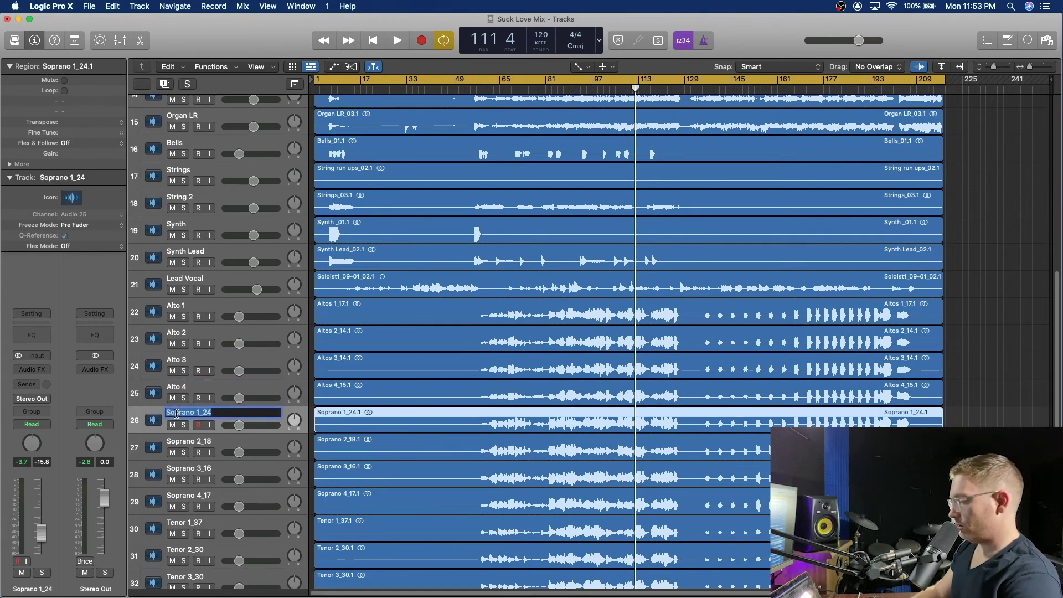
type("Soprano 1")
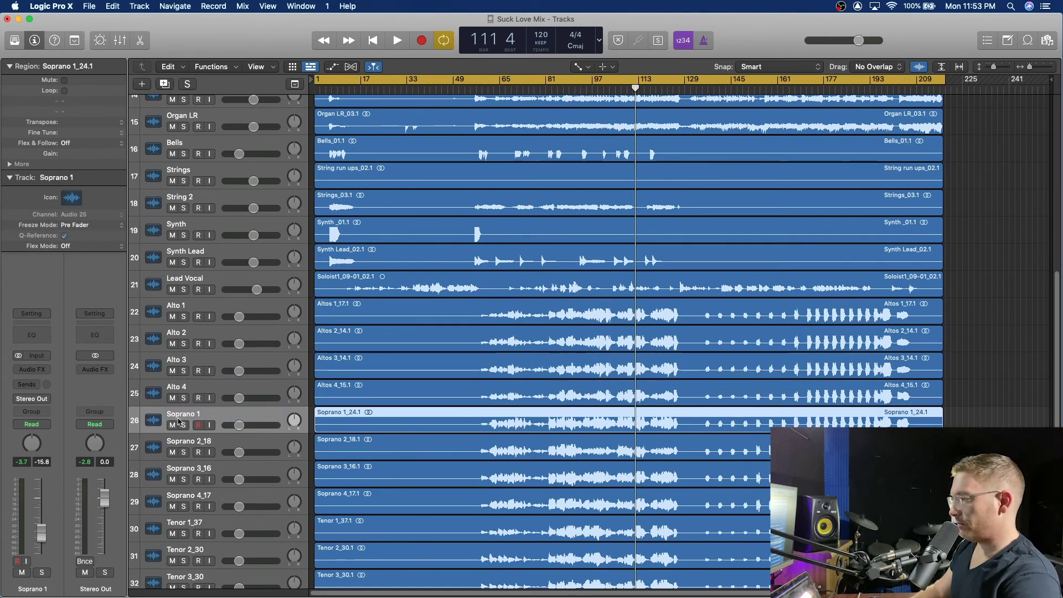
key("Tab")
type("Soprano ")
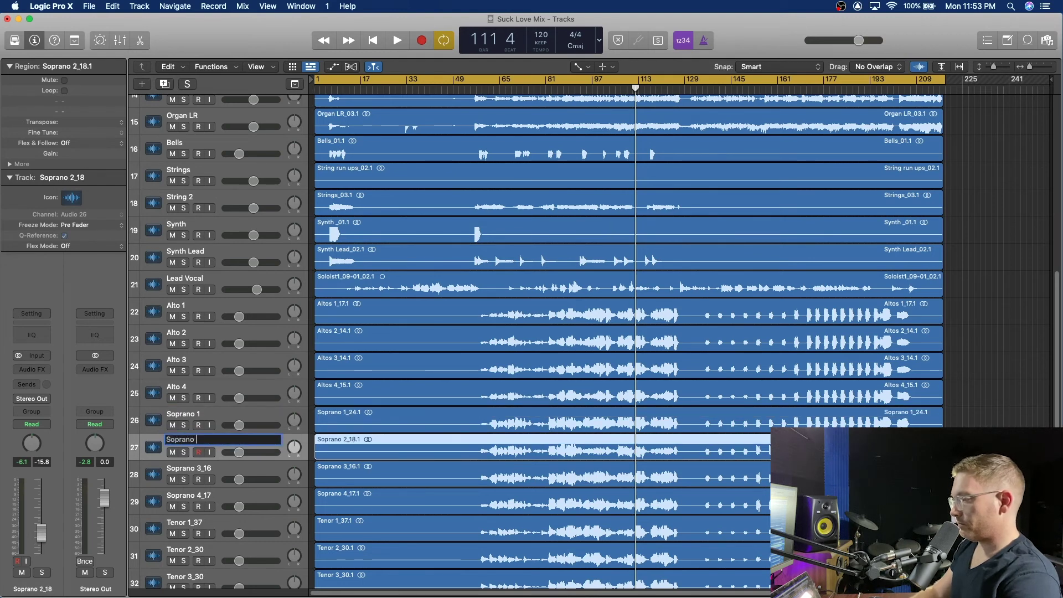
type("2")
key("Tab")
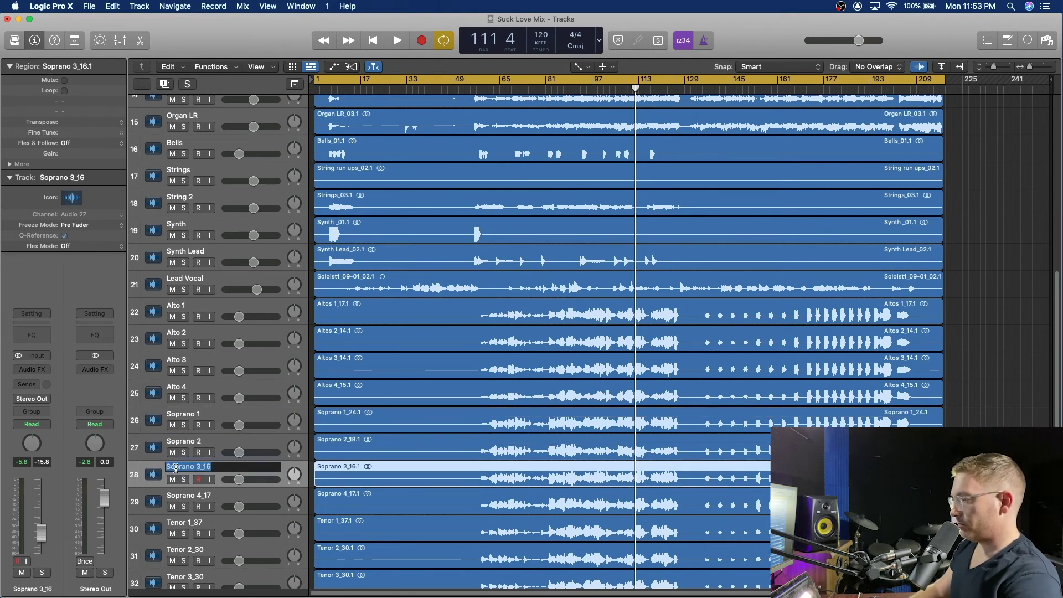
- Rename the Soprano 3_16 track as Soprano 3 and the Soprano 4_17 track as Soprano 4
type("Soprano 3")
key("Return")
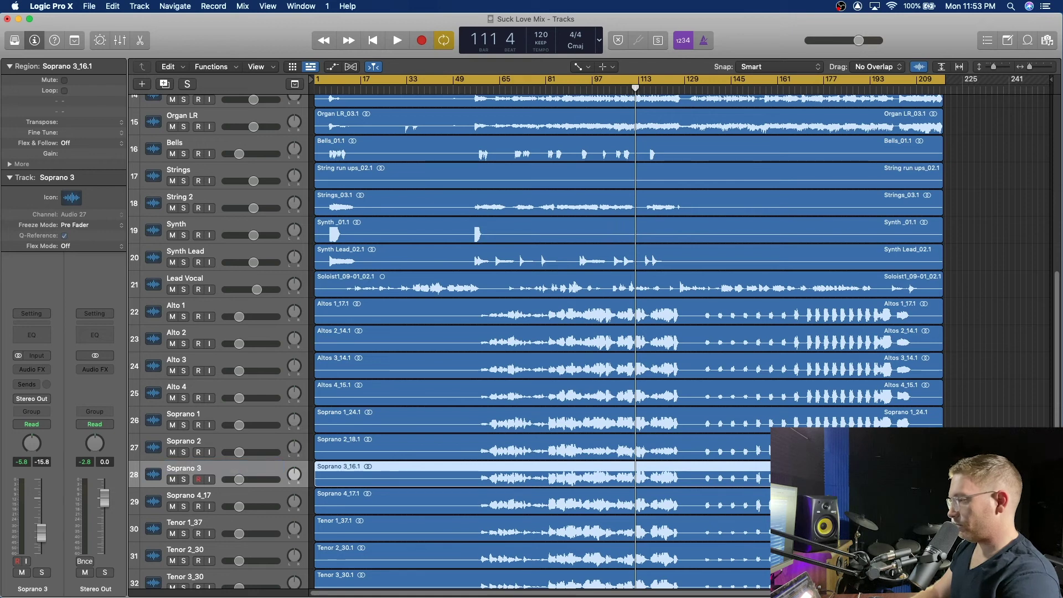
double_click(180, 495)
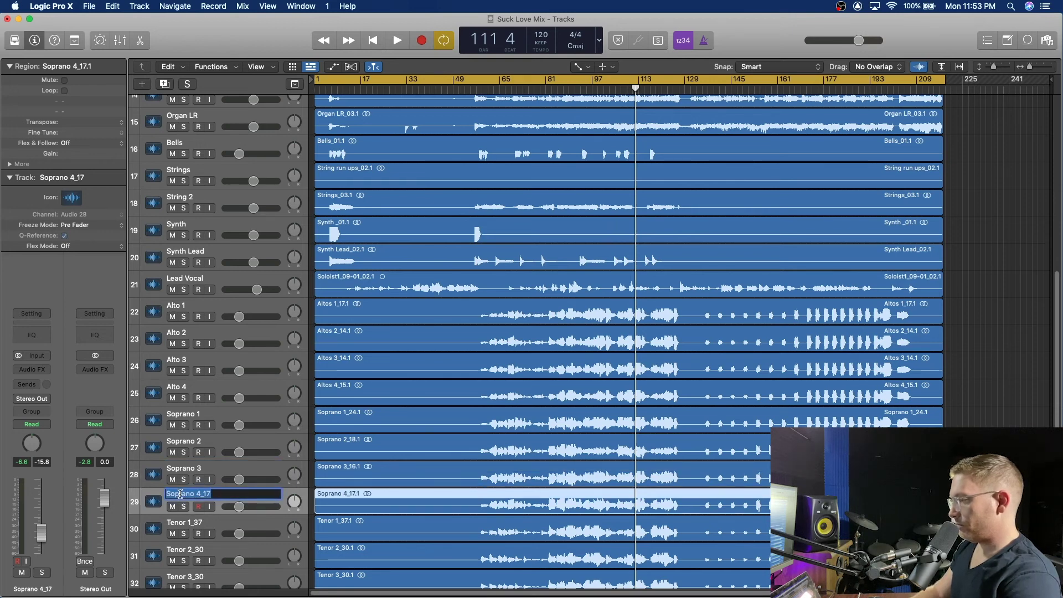
type("Soprano 4")
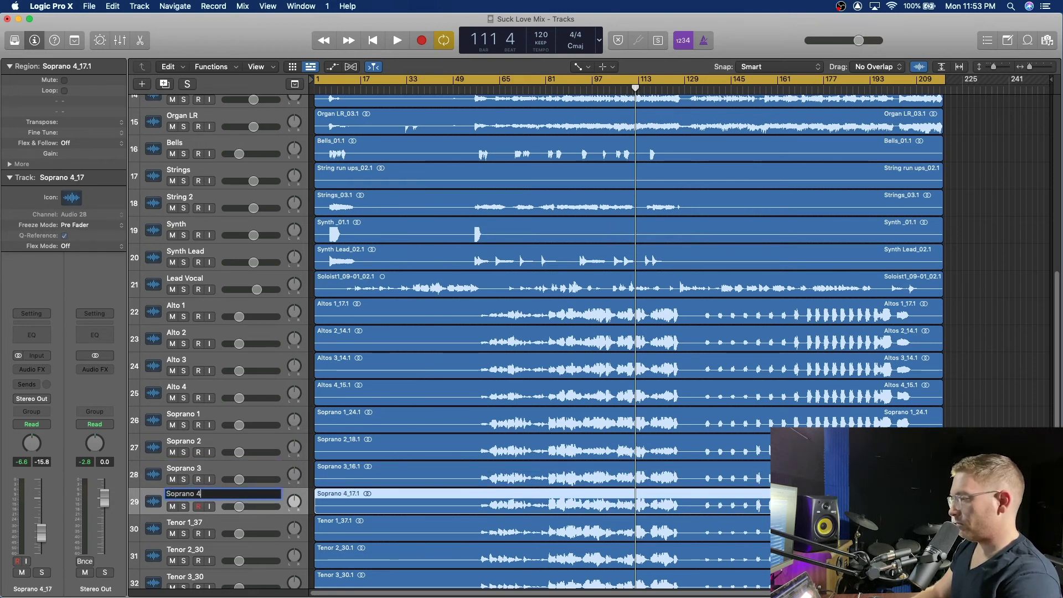
key("Return")
- Rename the Tenor 1_37 track as Tenor 1 and the Tenor 2_30 track as Tenor 2
scroll(191, 425, "down", 4)
double_click(190, 423)
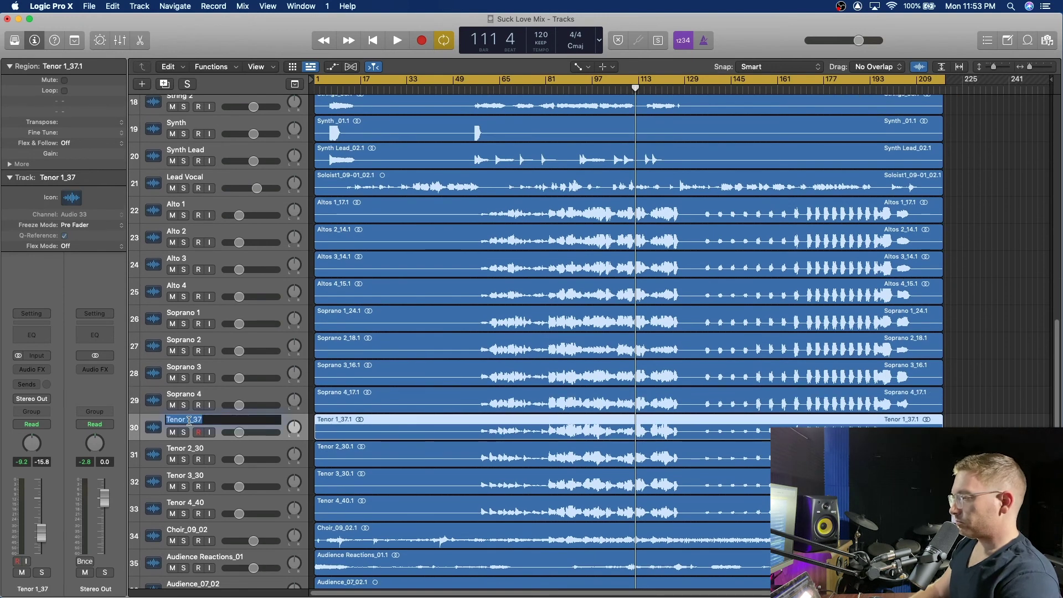
type("Tenpor")
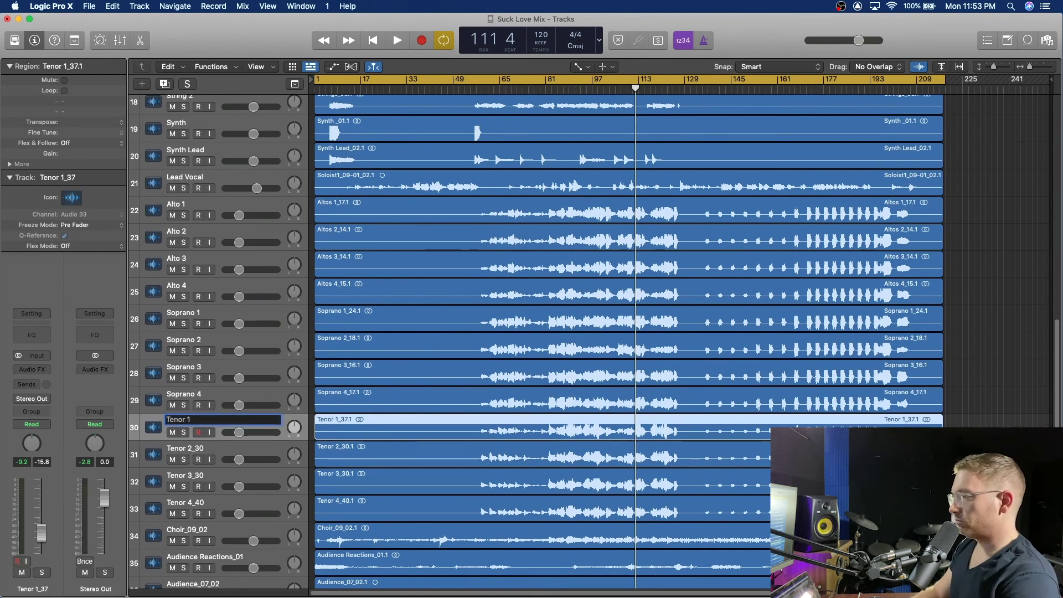
key("Tab")
type("Ten")
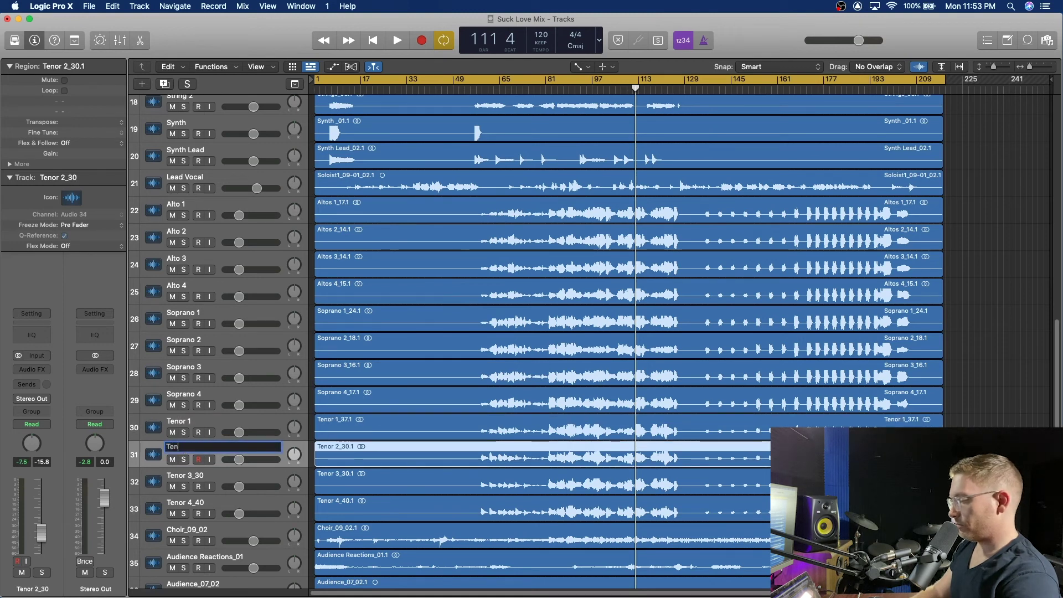
type("or 2")
key("Tab")
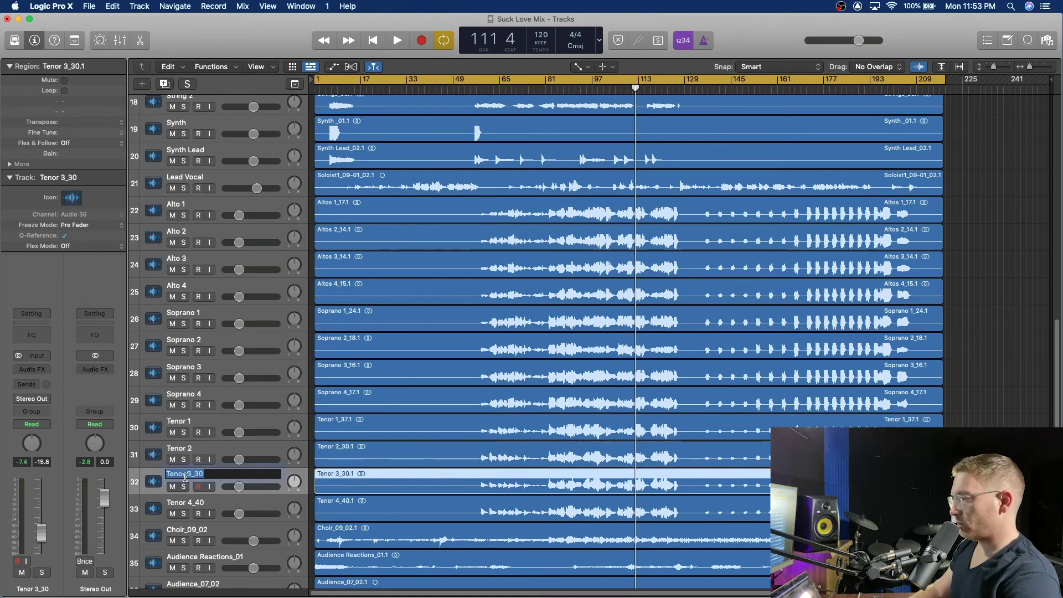
- Rename the Tenor 3_30 track as Tenor 3 and the Tenor 4_40 track as Tenor 4
type("Tenor 3")
key("Return")
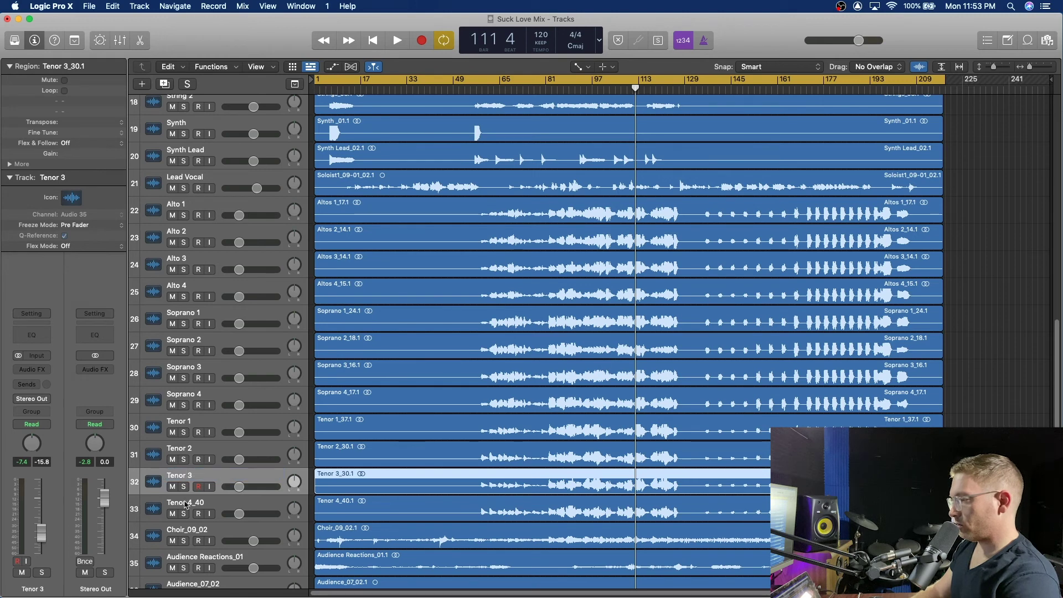
double_click(183, 506)
type("Tenor")
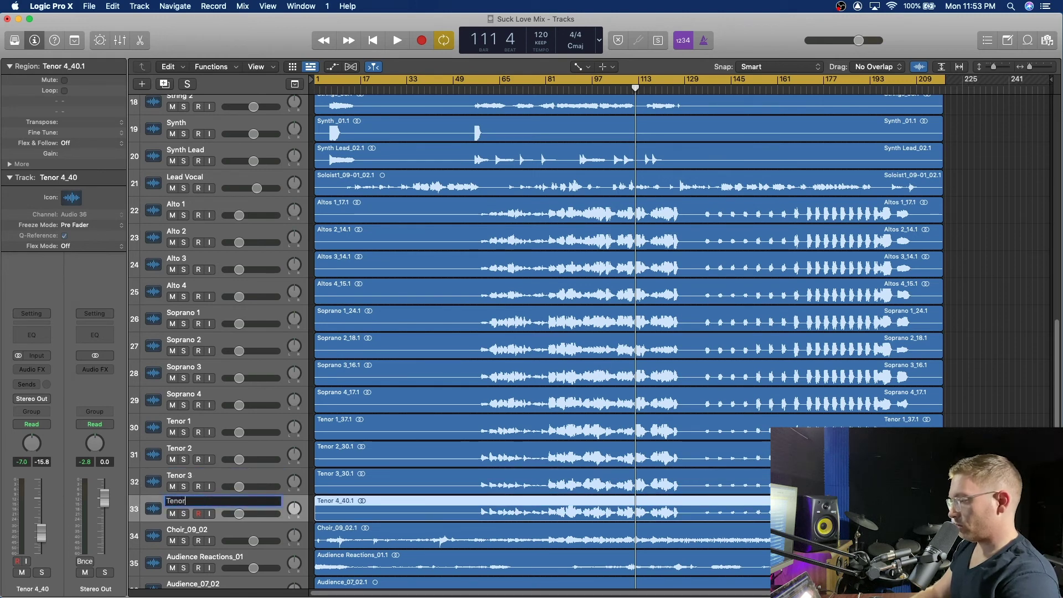
type(" 4")
key("Return")
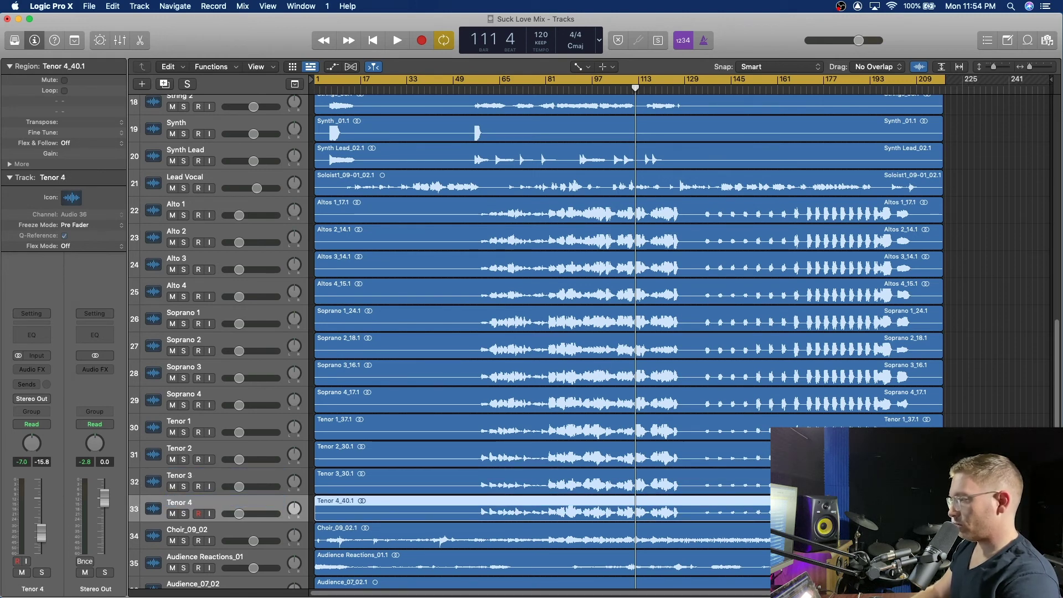
- Rename the Choir_09_02 track as Choir Mic
double_click(178, 529)
type("Ch")
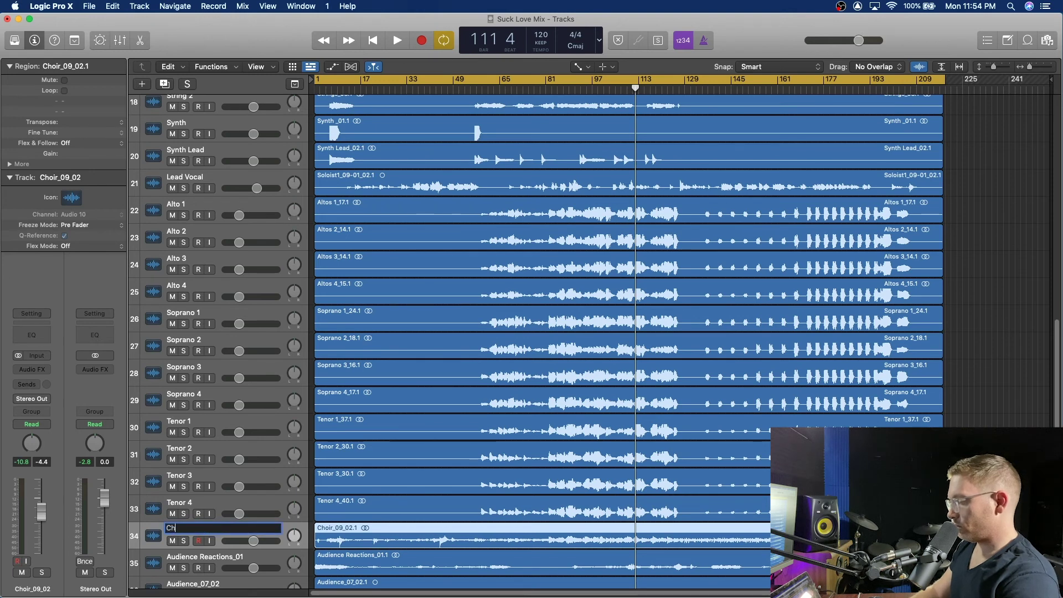
type("oir Mic")
key("Return")
- Rename the Audience Reactions_01 track as Audience 1 and the Audience_07_02 track as Audience 2
scroll(197, 487, "down", 5)
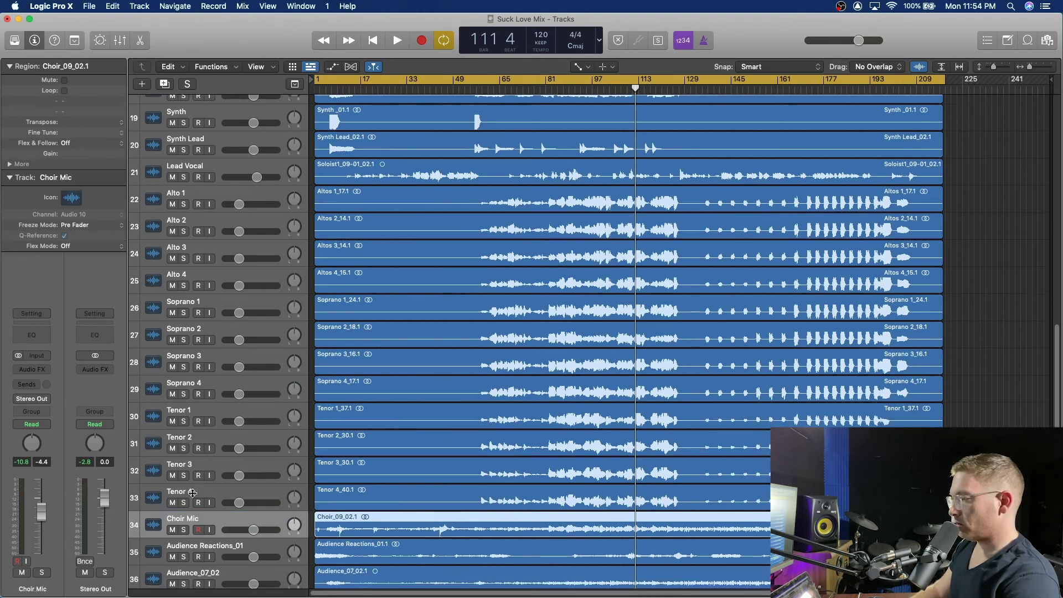
left_click(198, 488)
double_click(197, 488)
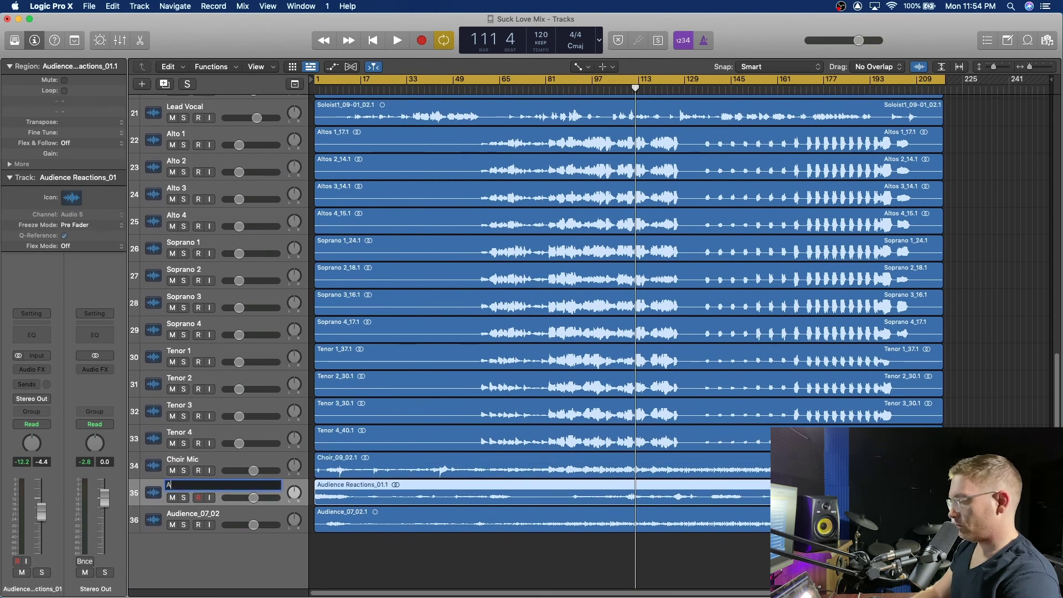
type("Audience 1")
key("Return")
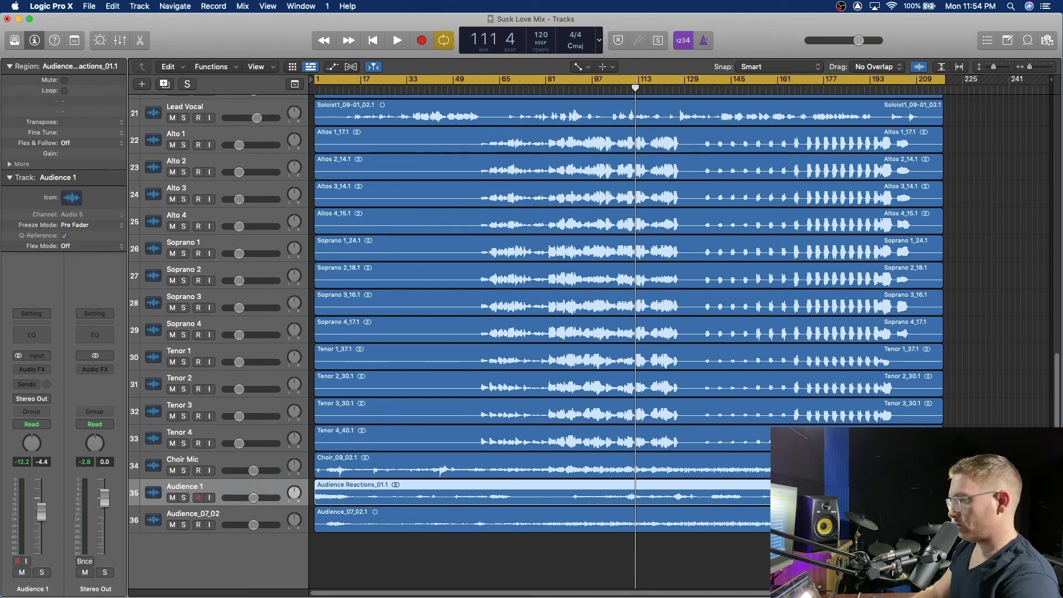
left_click(188, 515)
double_click(188, 516)
type("Audience")
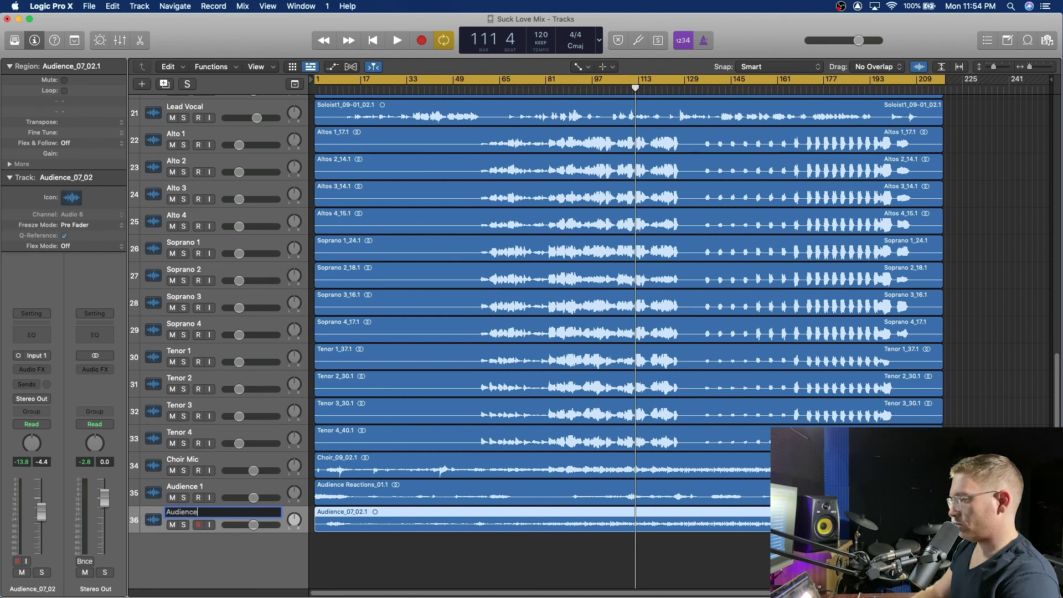
type(" 2")
key("Return")
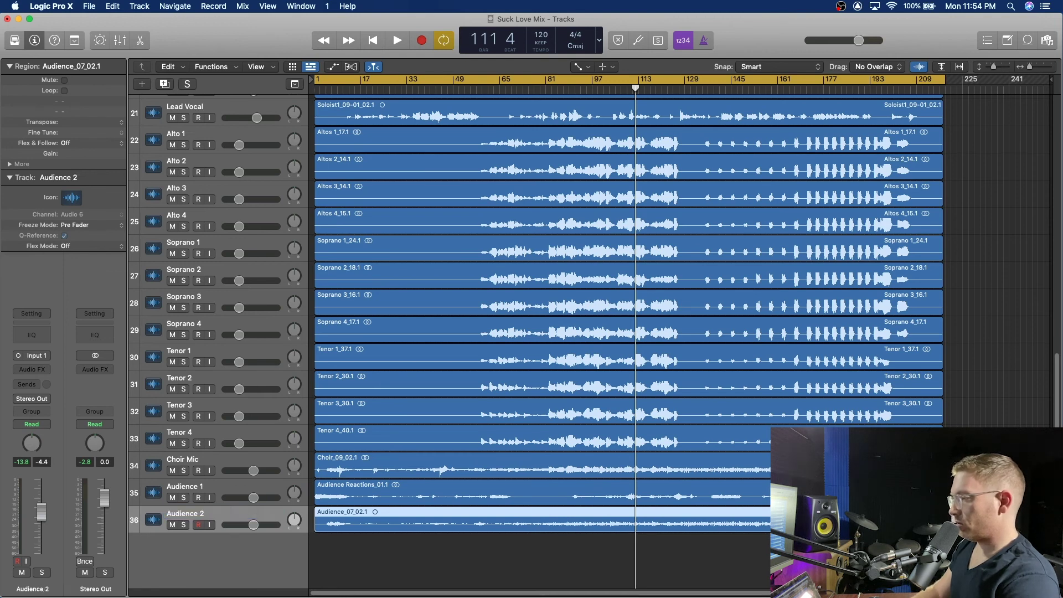
- Mute the Audience 1 and Audience 2 tracks
left_click(224, 490)
left_click(172, 498)
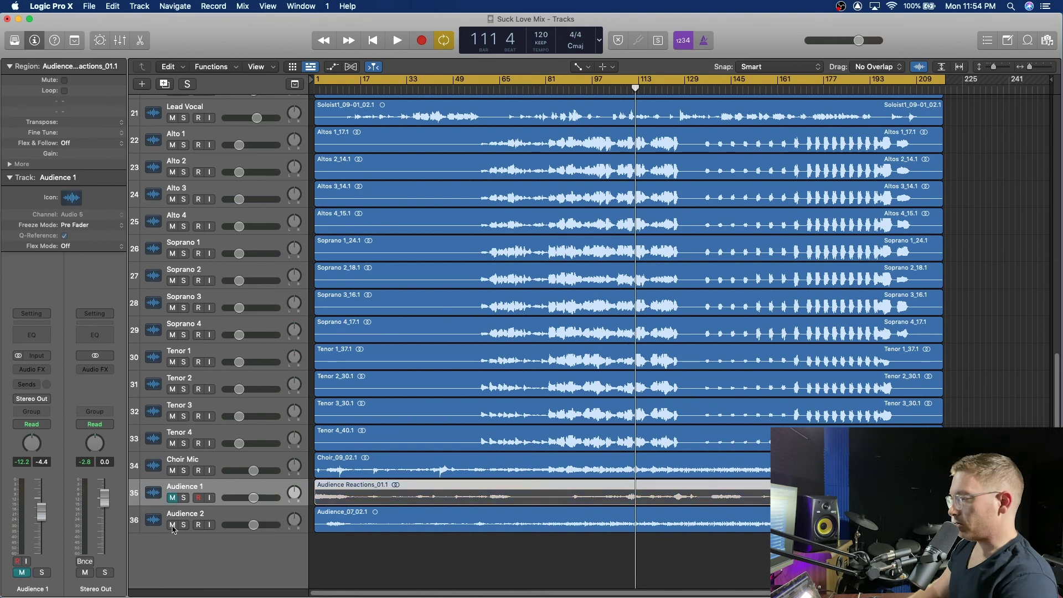
left_click(172, 525)
- Show the Mixer, select all channels from Bass DI through Choir Mic and mute them together, and close the Mixer
scroll(217, 416, "up", 15)
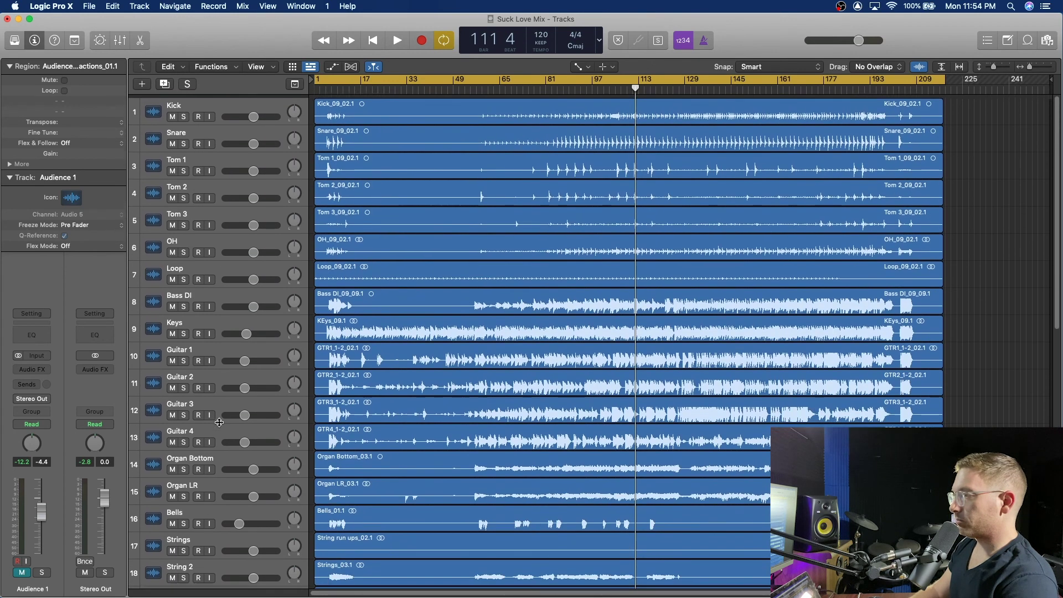
key("x")
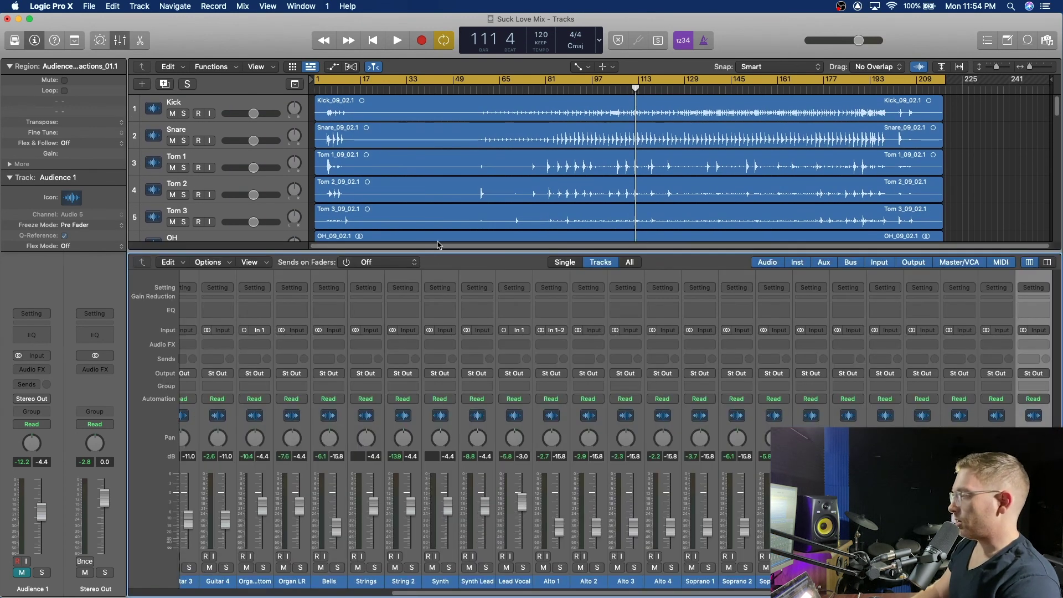
scroll(355, 578, "left", 10)
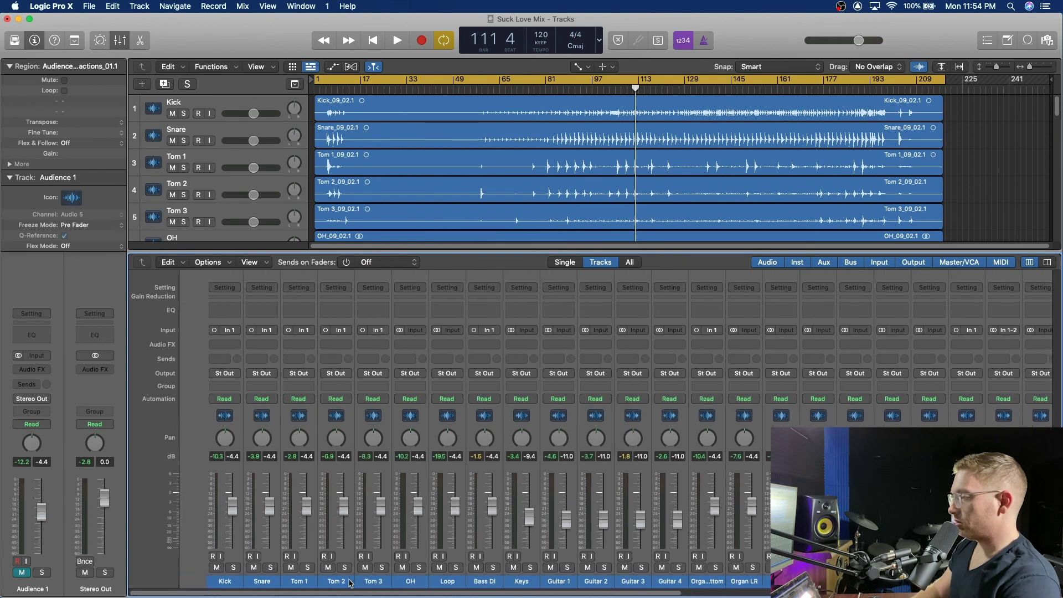
scroll(427, 590, "right", 2)
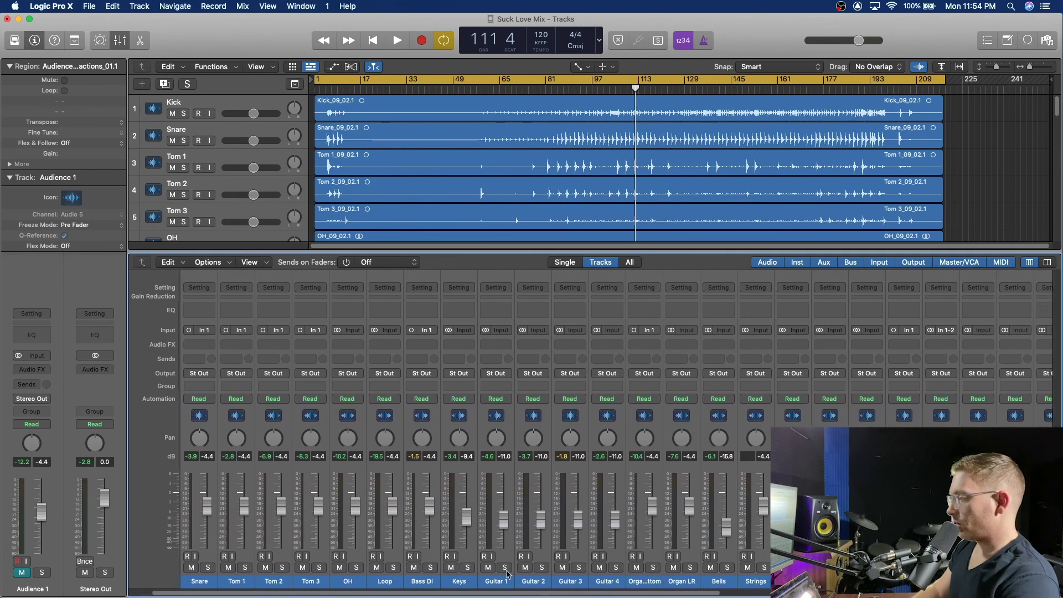
left_click_drag(435, 587, 808, 584)
left_click_drag(886, 584, 849, 584)
key("ctrl+m")
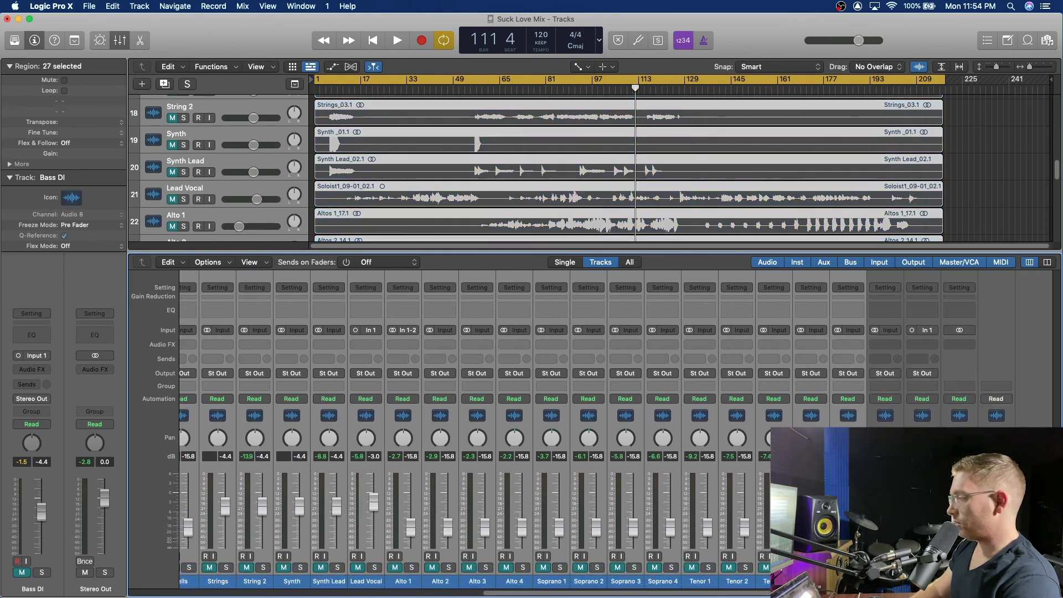
key("x")
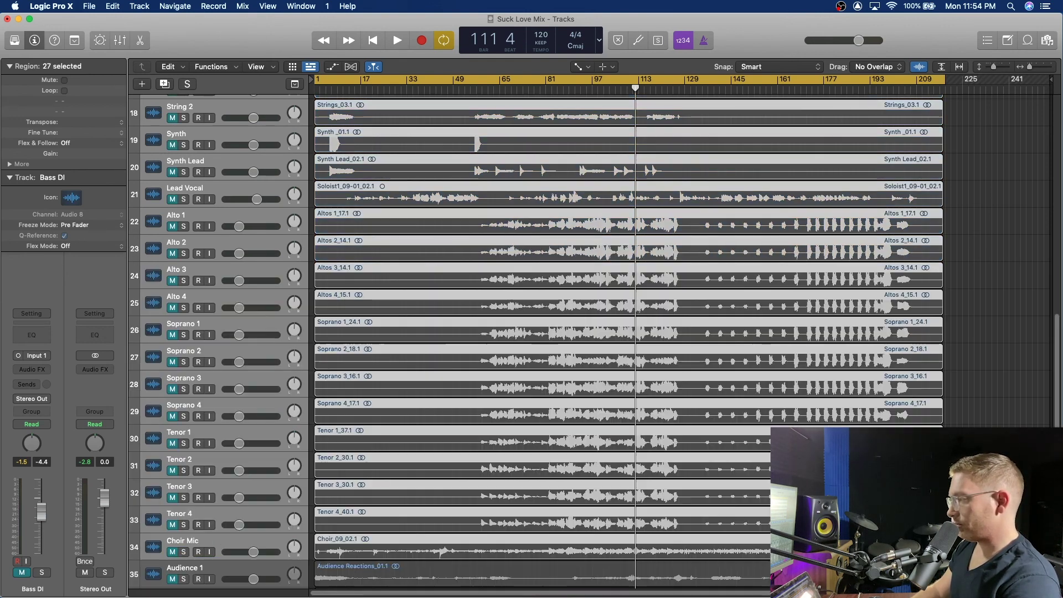
scroll(740, 330, "up", 10)
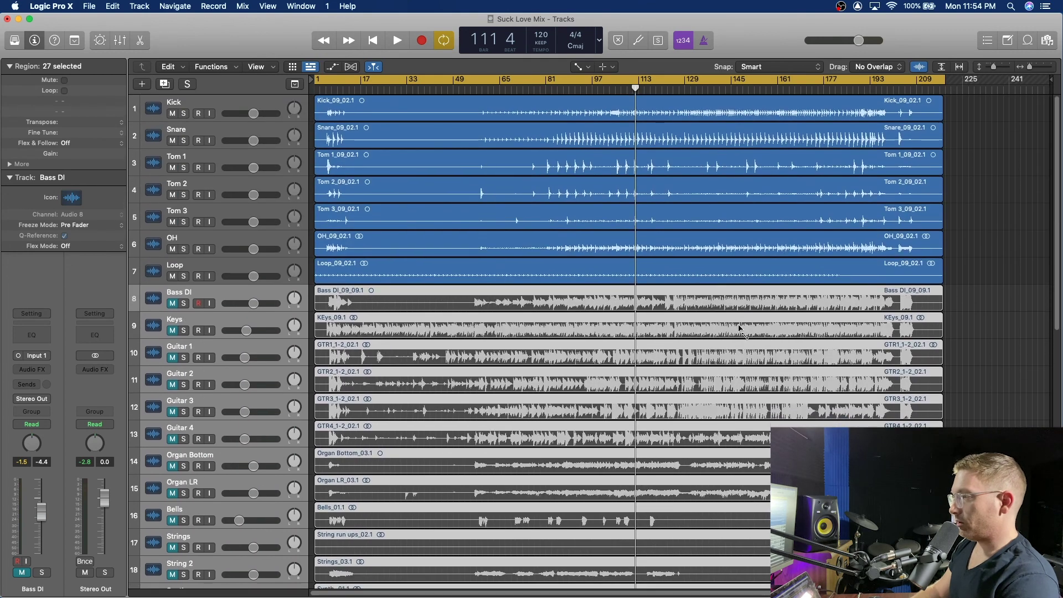